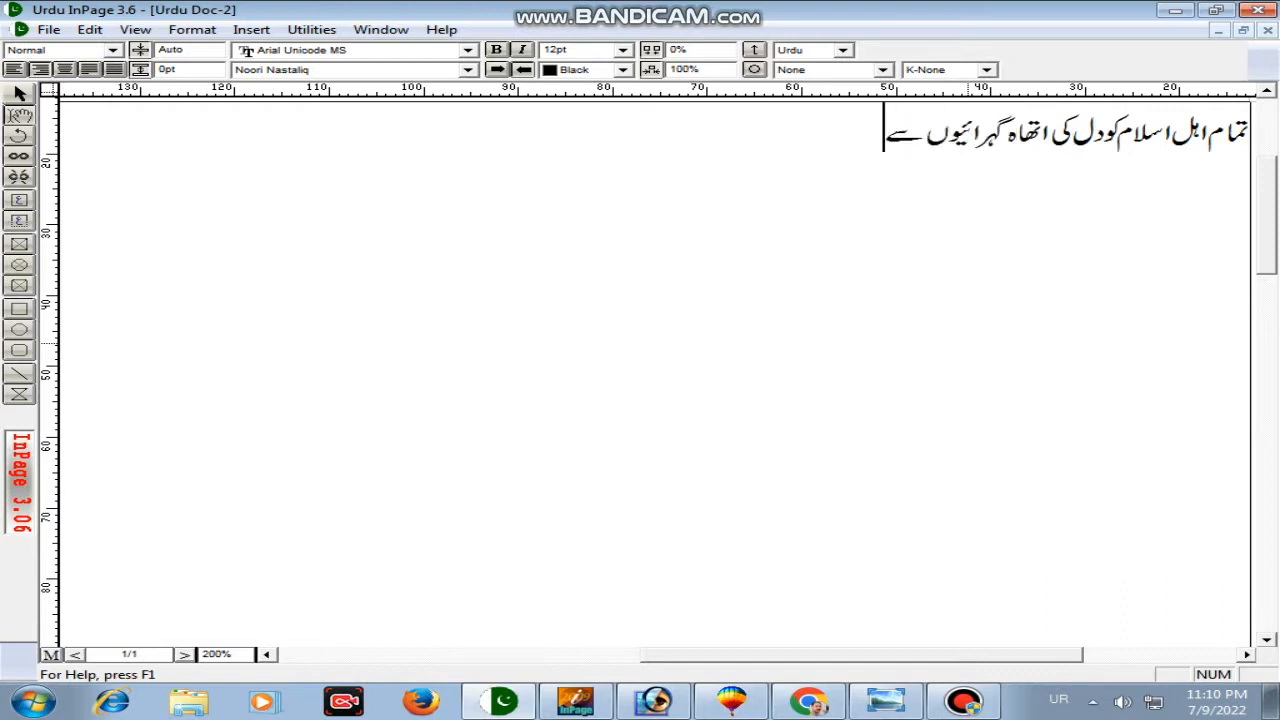
Step: In InPage, export the selected Urdu text as the EPS file Urdu Doc-2
key("ctrl+a")
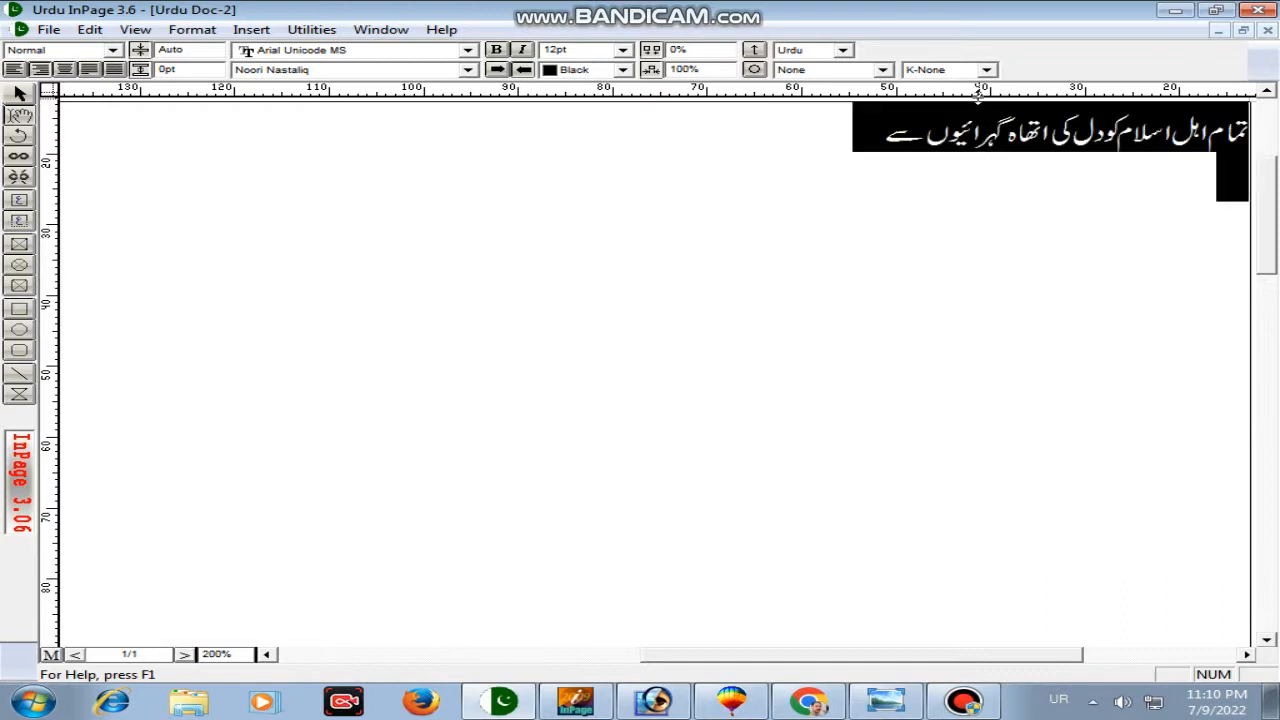
left_click(962, 70)
left_click(961, 167)
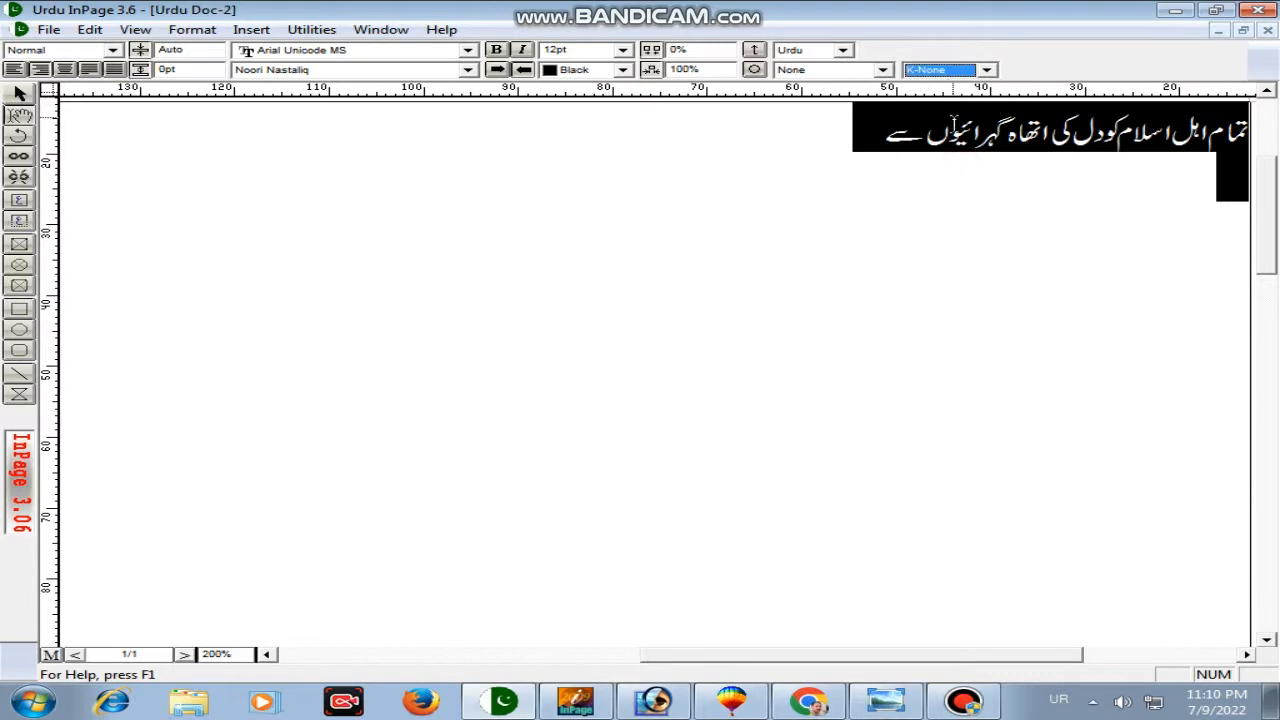
left_click(46, 29)
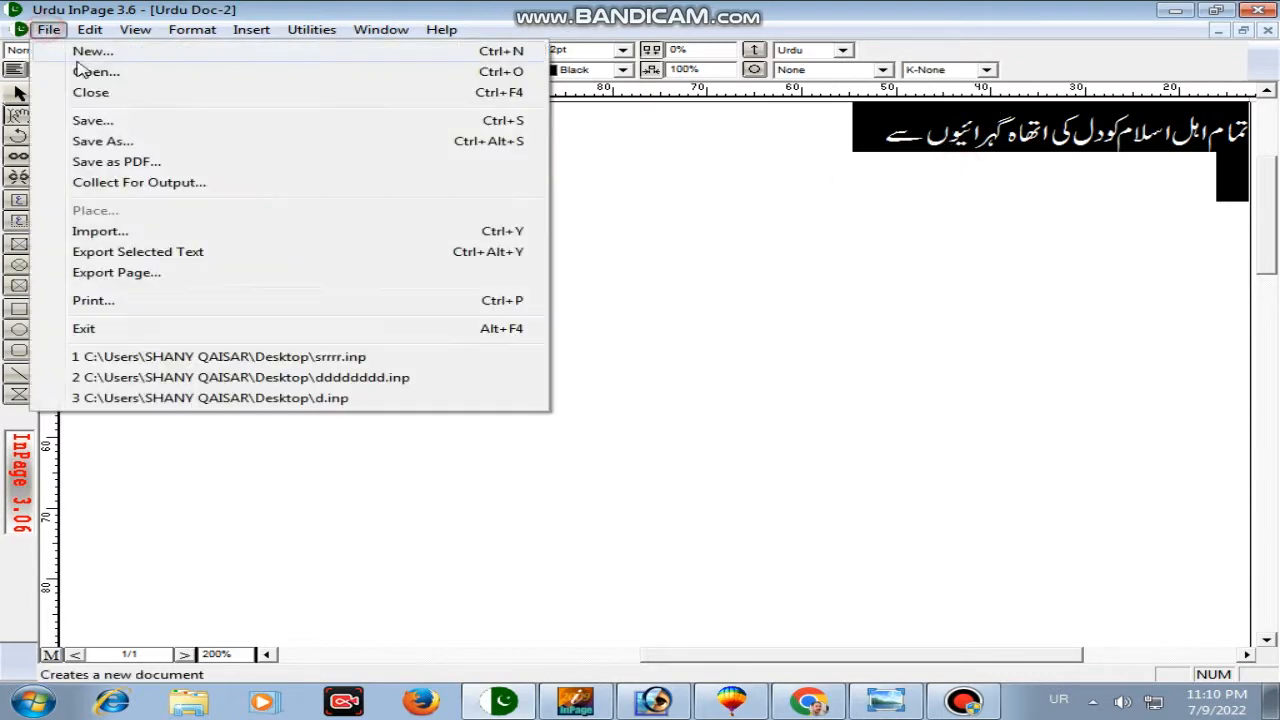
left_click(160, 272)
left_click(802, 375)
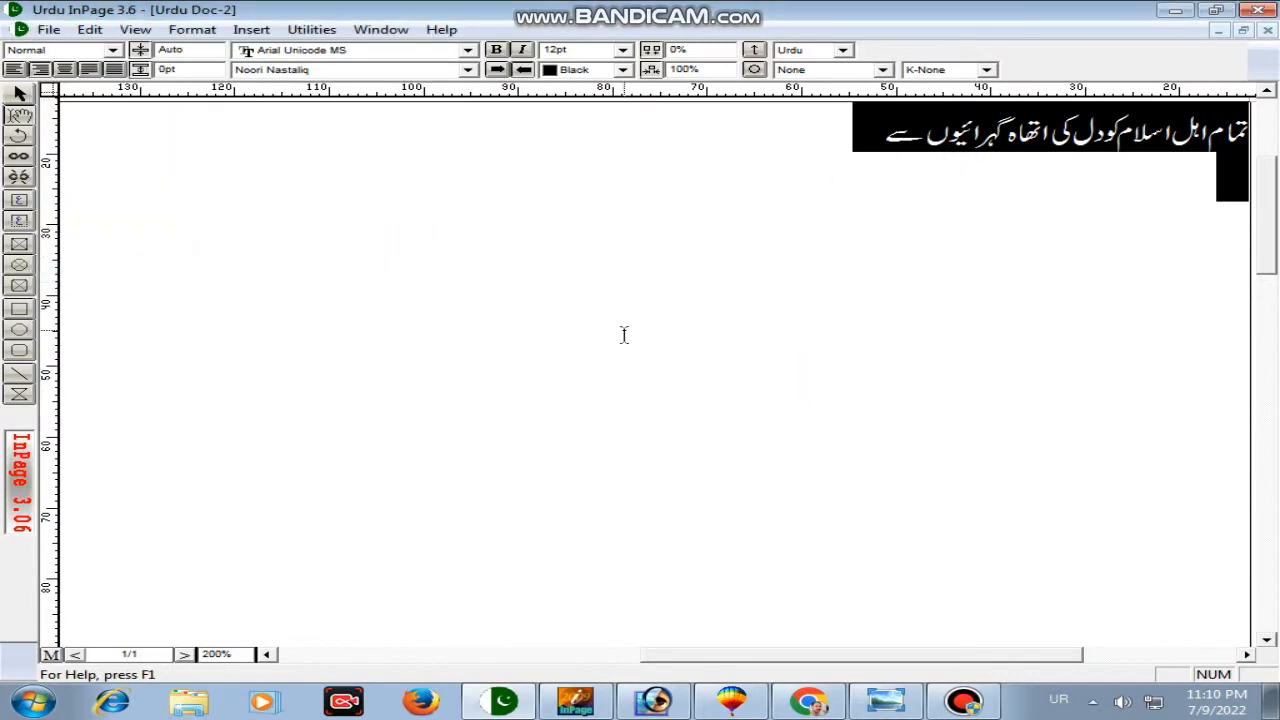
Step: Copy Urdu Doc-2 from the folder and paste it into CorelDRAW as a PostScript import
key("alt+Tab")
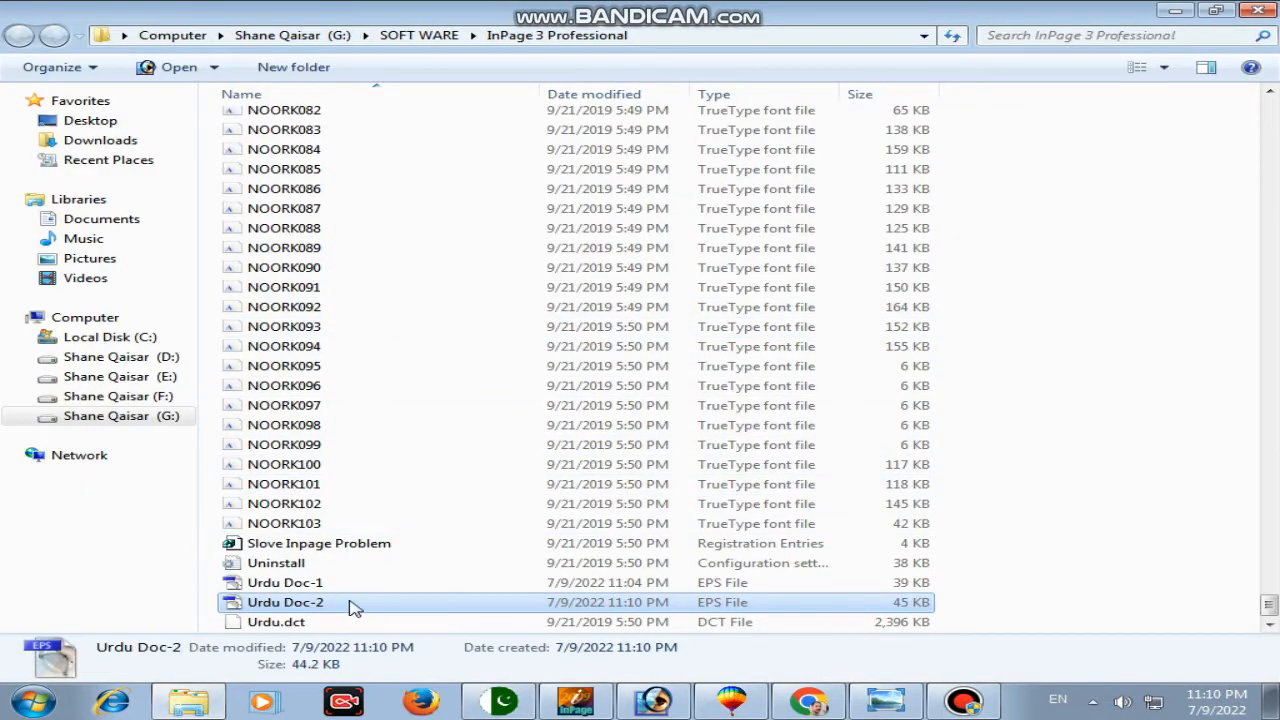
right_click(352, 608)
left_click(412, 489)
key("alt+Tab")
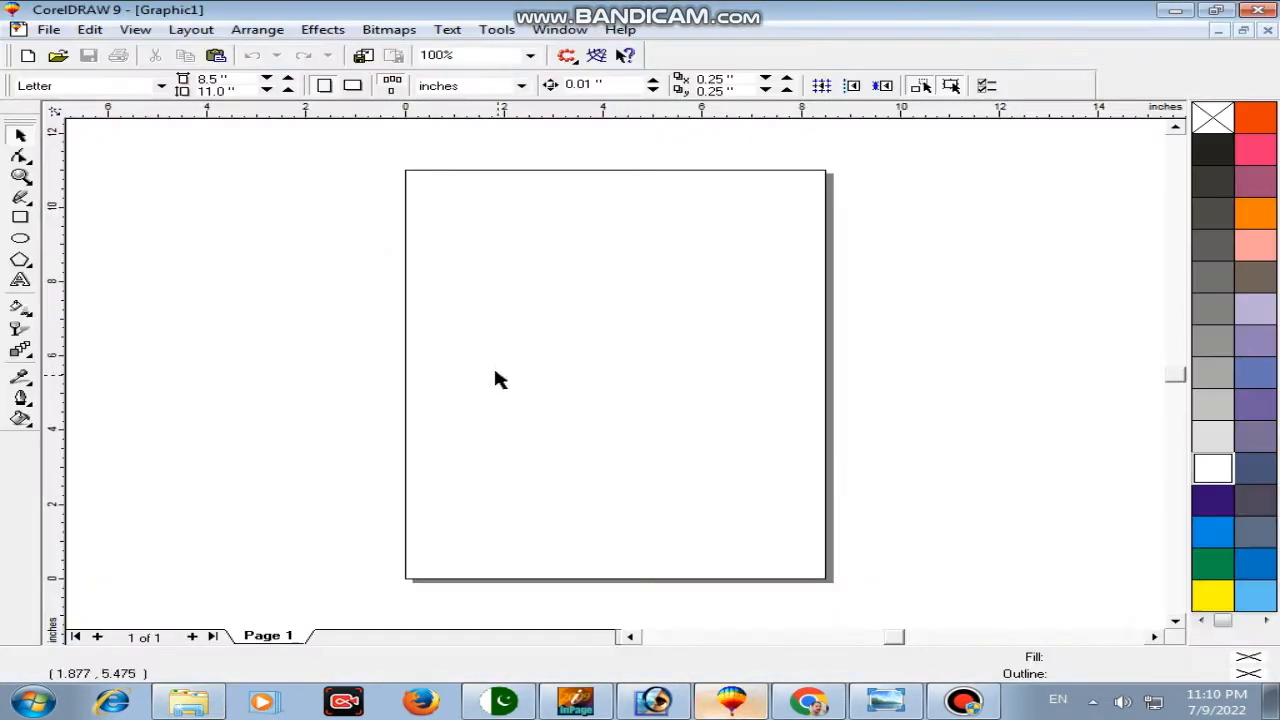
right_click(309, 208)
left_click(346, 334)
left_click(543, 434)
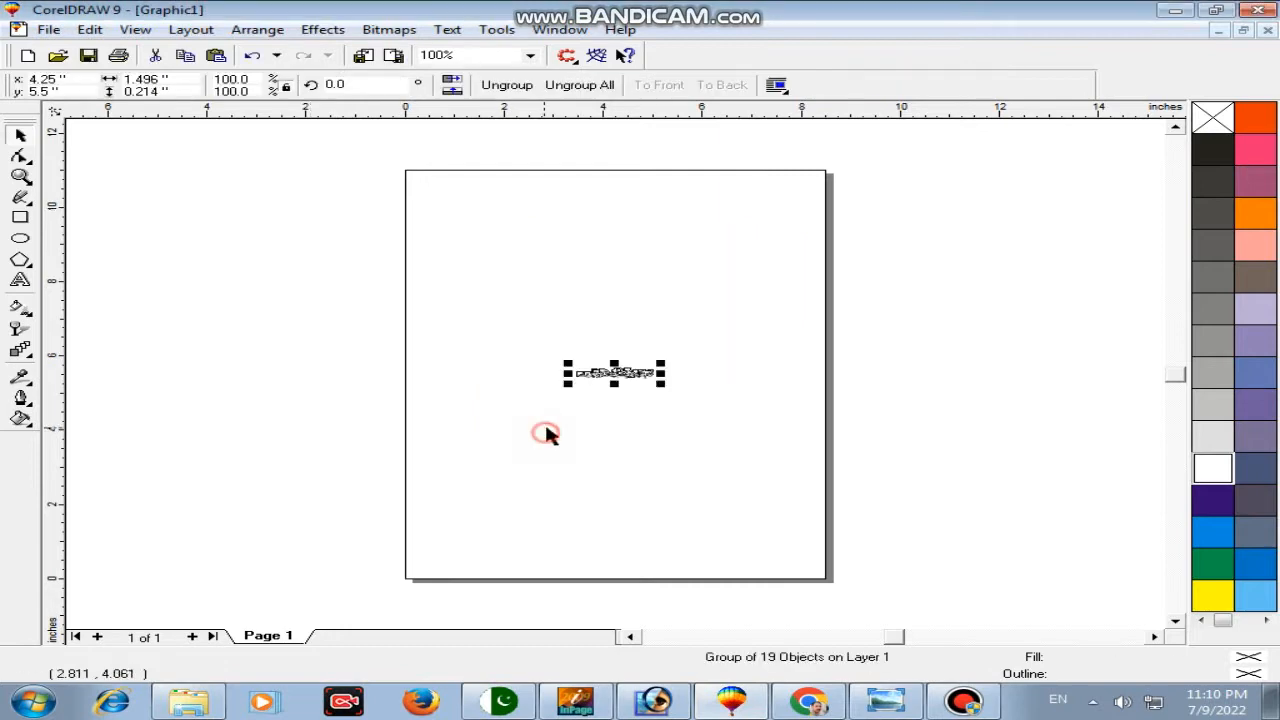
Step: Create a new 600×400 pixel document in Photoshop
left_click(694, 351)
left_click(655, 700)
left_click(20, 29)
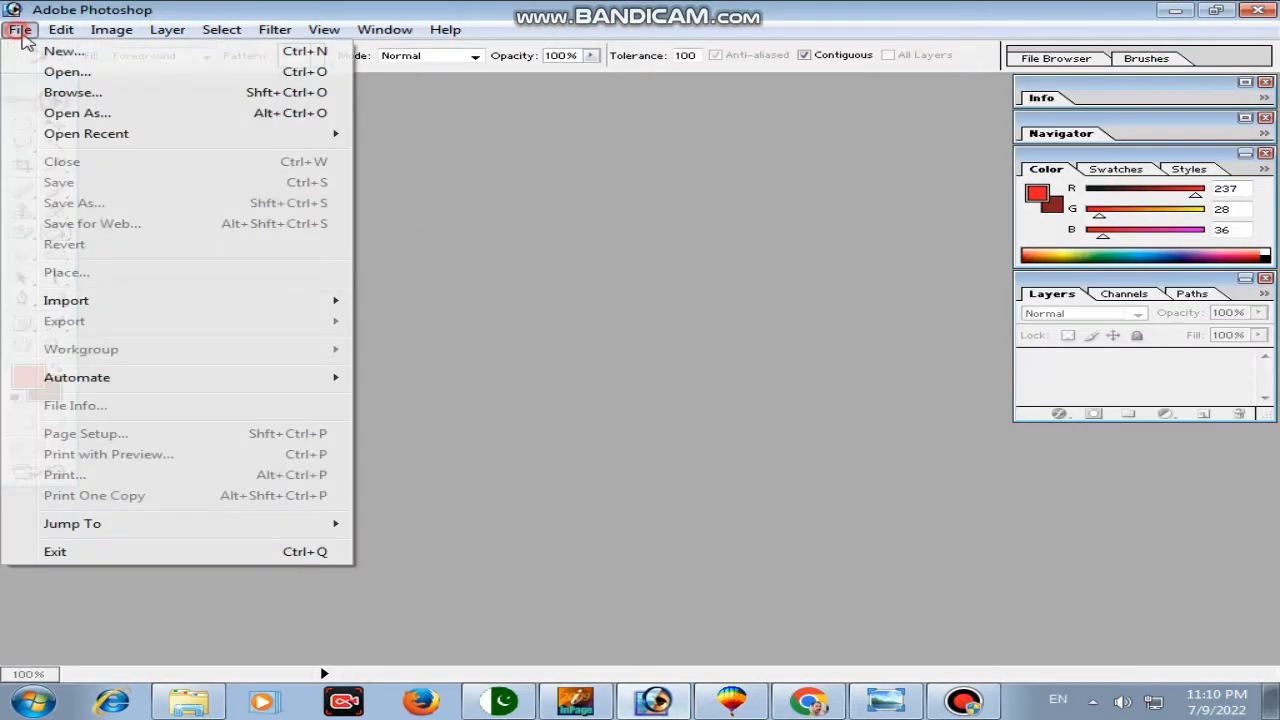
left_click(166, 58)
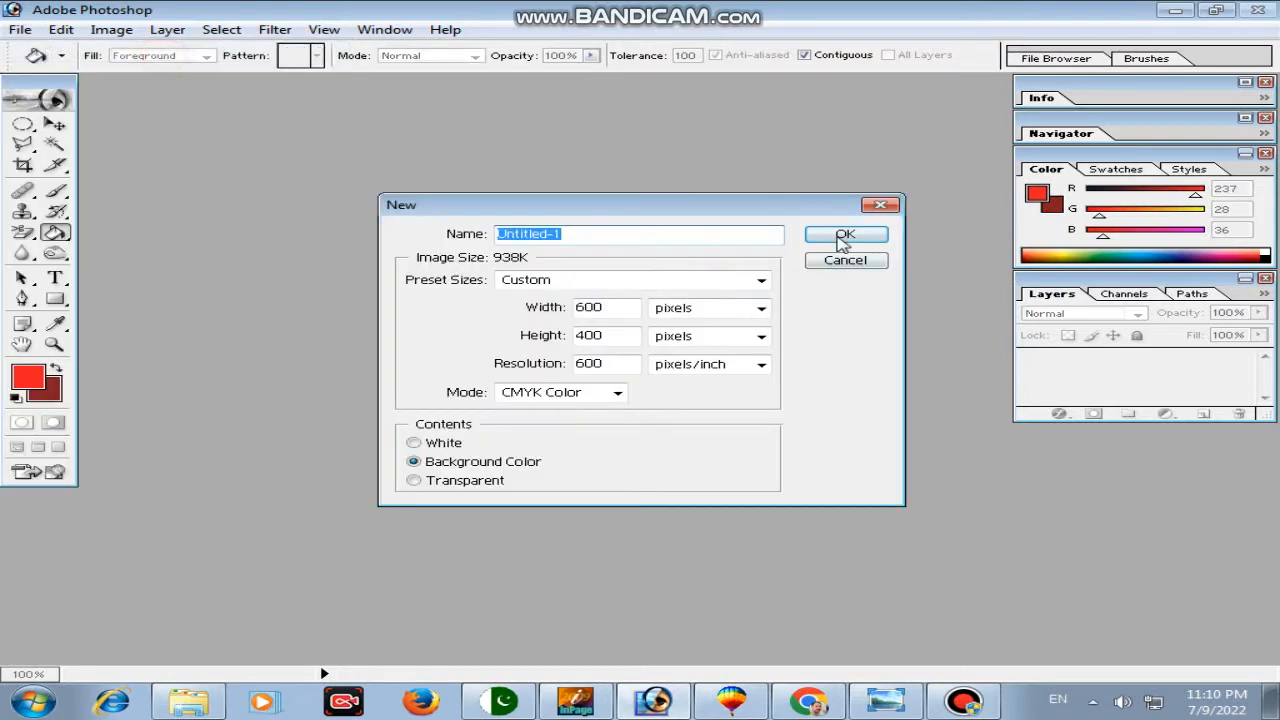
left_click(845, 236)
left_click_drag(296, 98, 440, 154)
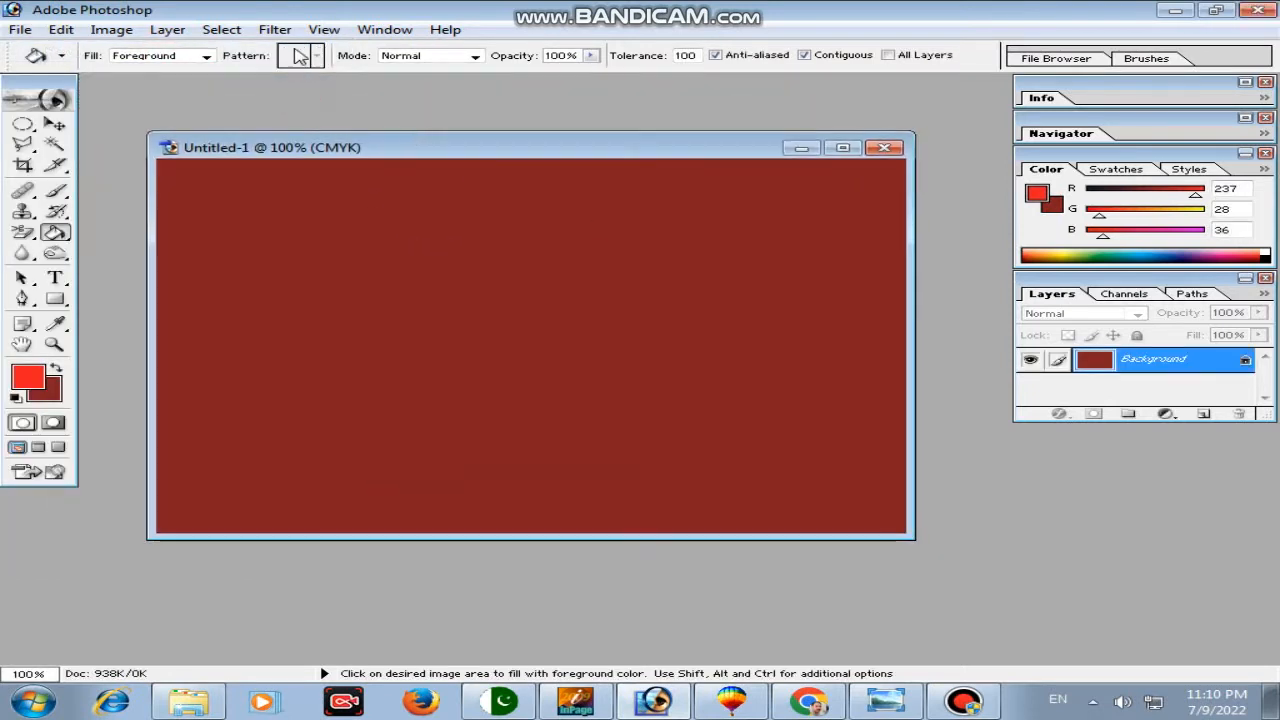
Step: Fill the canvas with bright red and render a Clouds texture over it
left_click(57, 370)
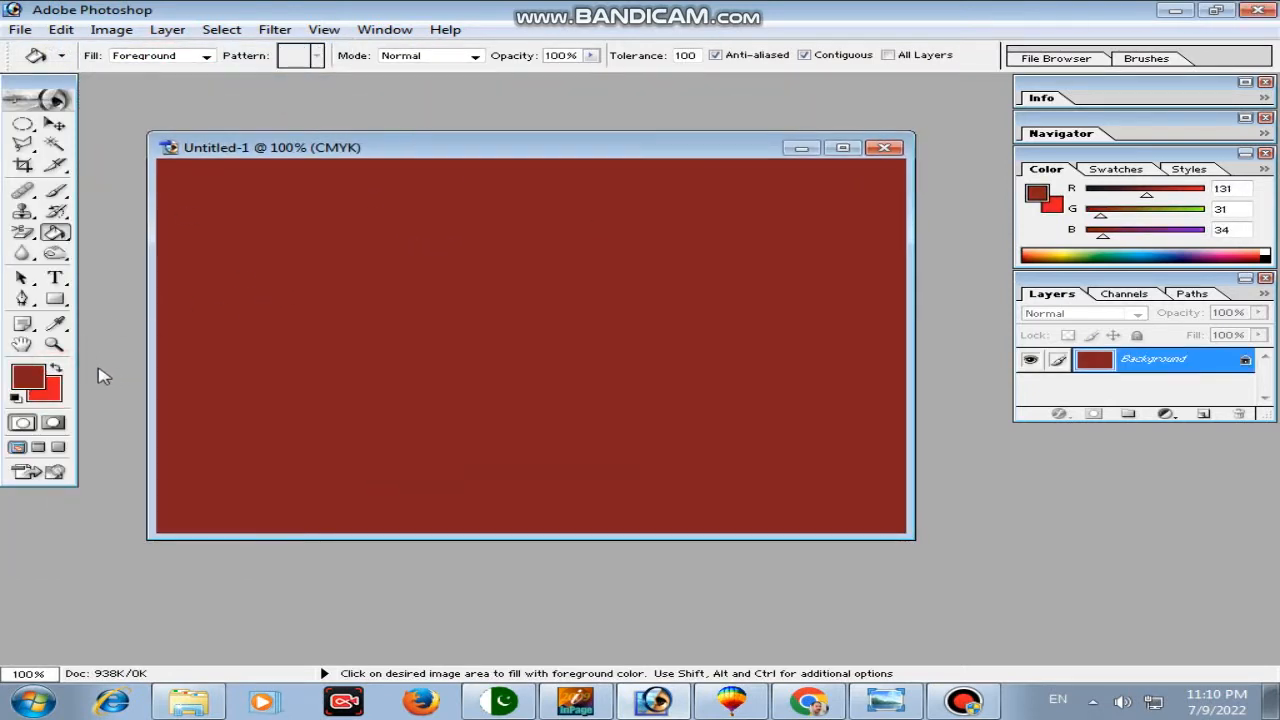
left_click(57, 369)
left_click(283, 323)
left_click(274, 29)
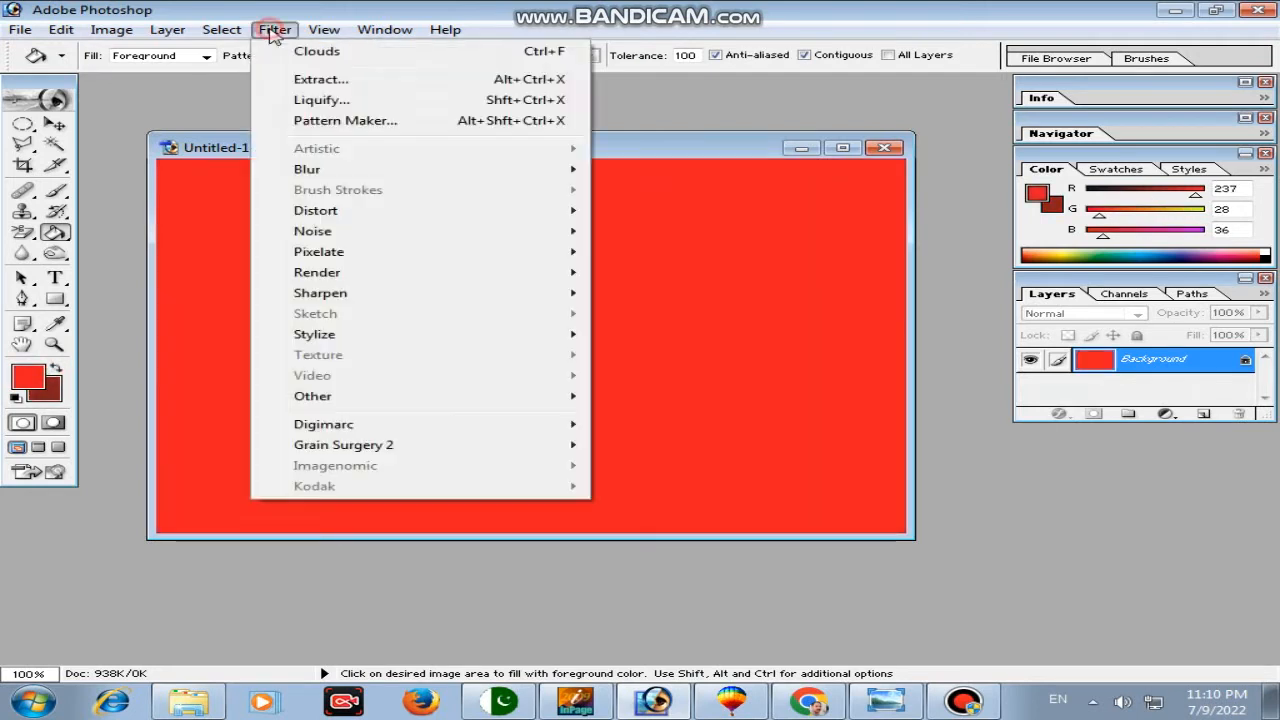
mouse_move(380, 272)
left_click(648, 294)
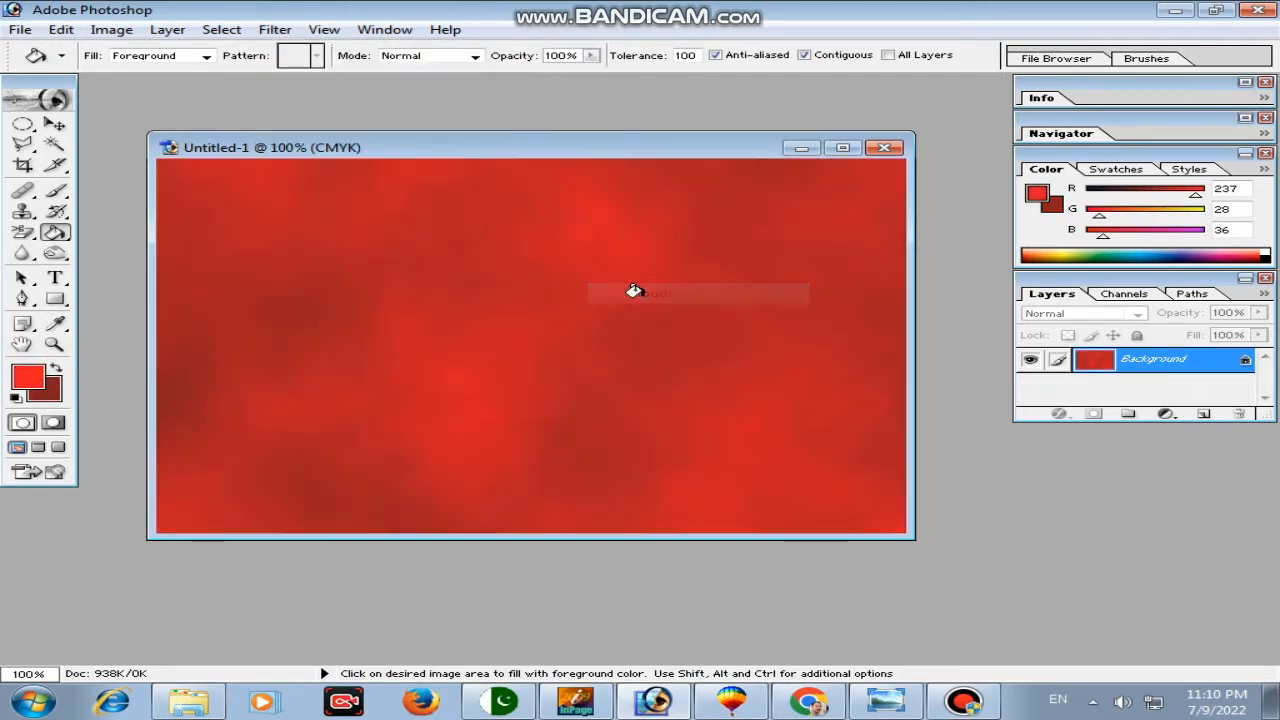
Step: Darken the clouds with a Levels adjustment to the shadow and highlight inputs
key("ctrl+l")
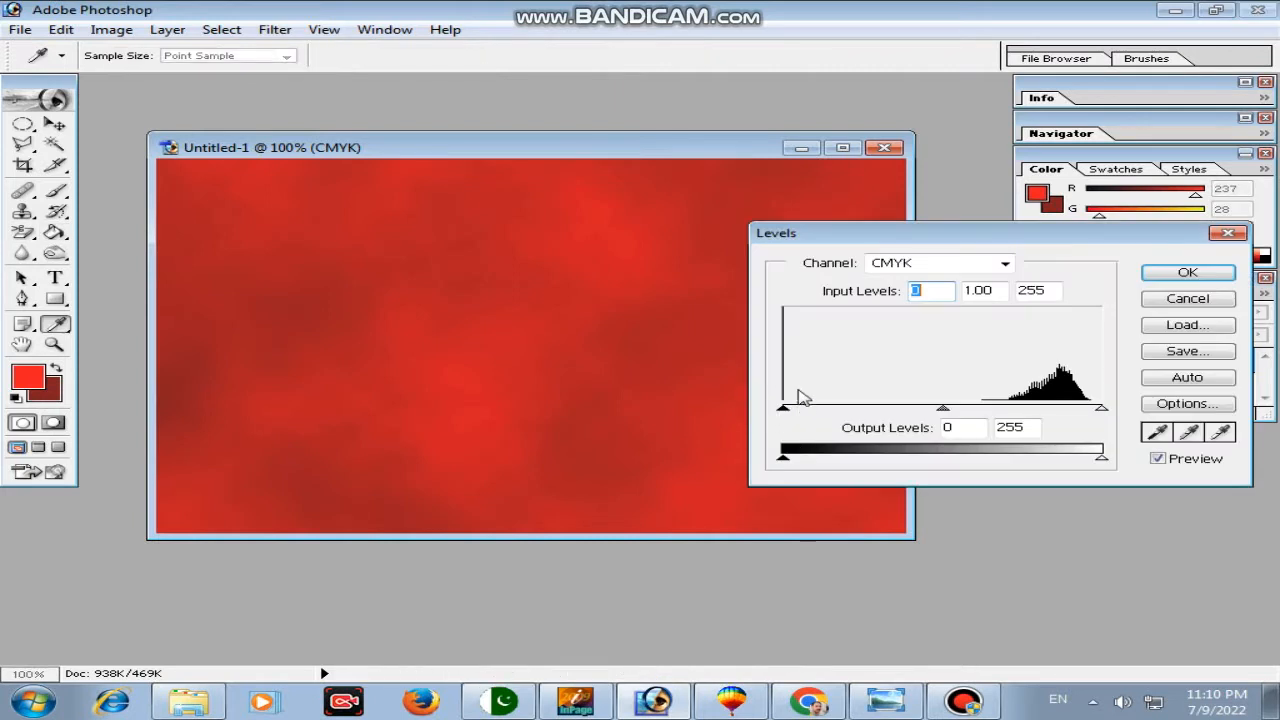
left_click_drag(786, 416, 852, 418)
left_click_drag(1100, 416, 1099, 460)
left_click(1104, 414)
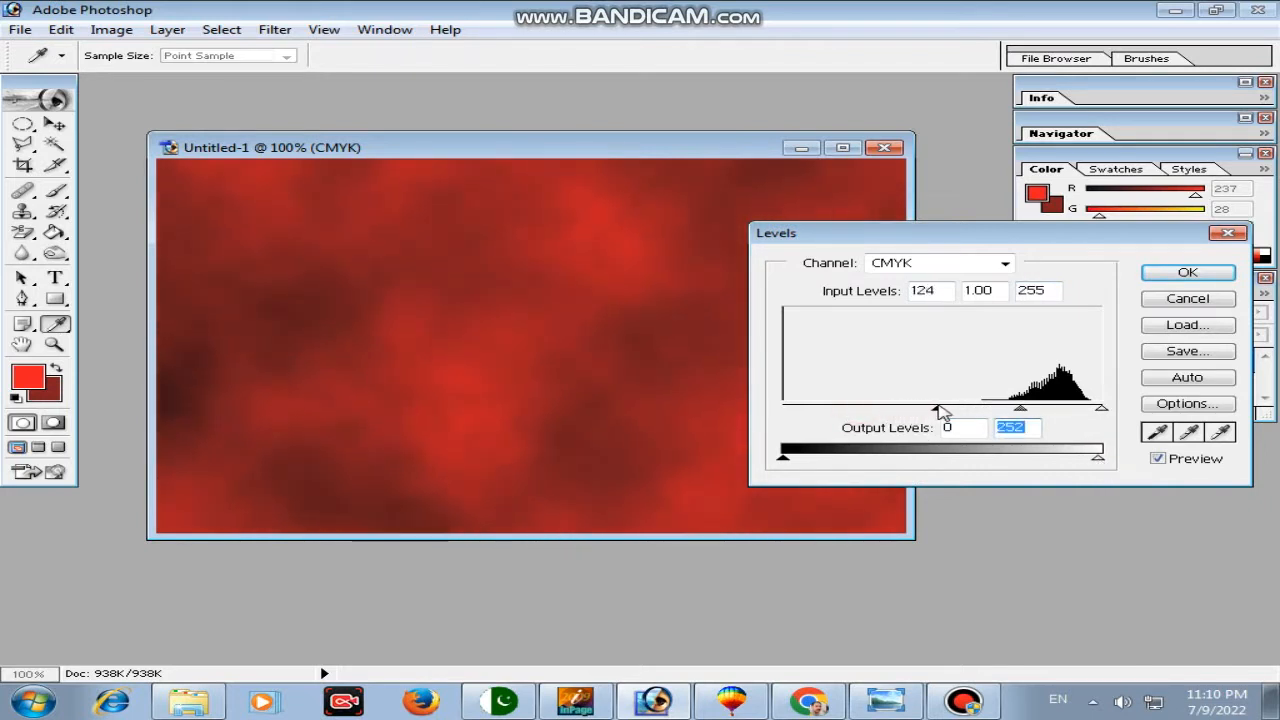
left_click(944, 410)
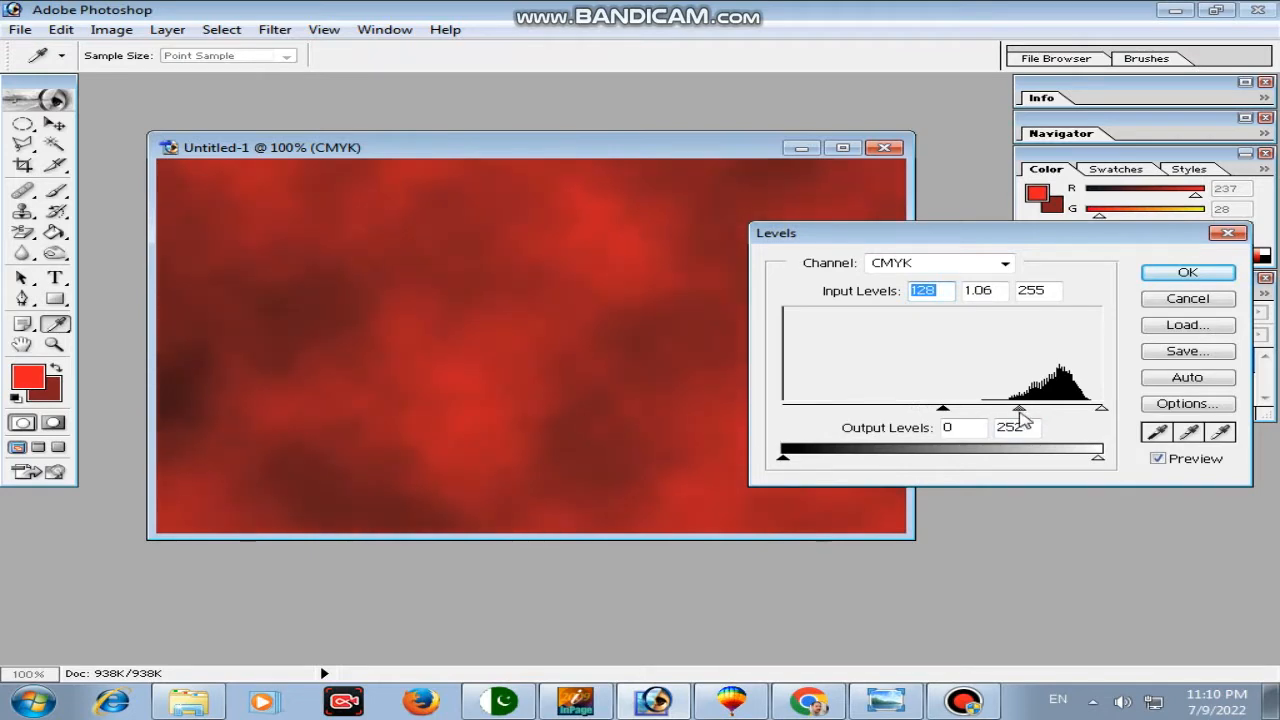
left_click(1187, 274)
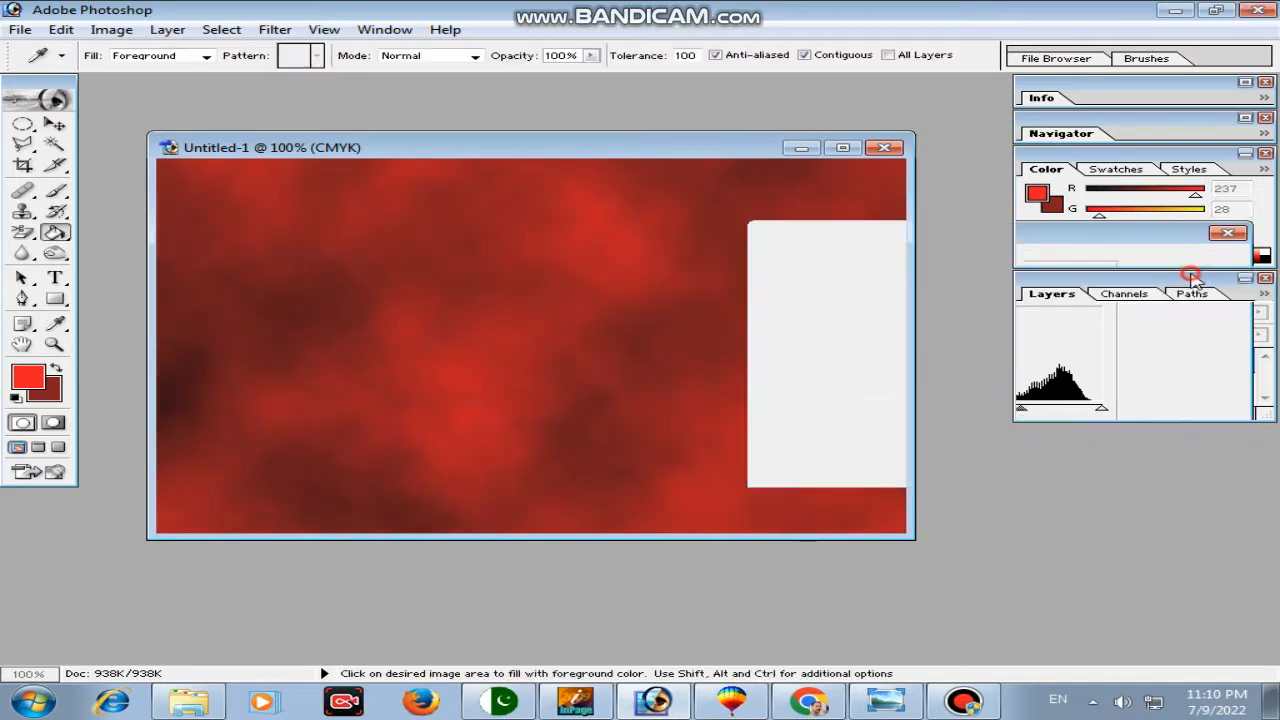
Step: Save the image as 1.jpg with the default JPEG options
left_click(20, 29)
left_click(74, 203)
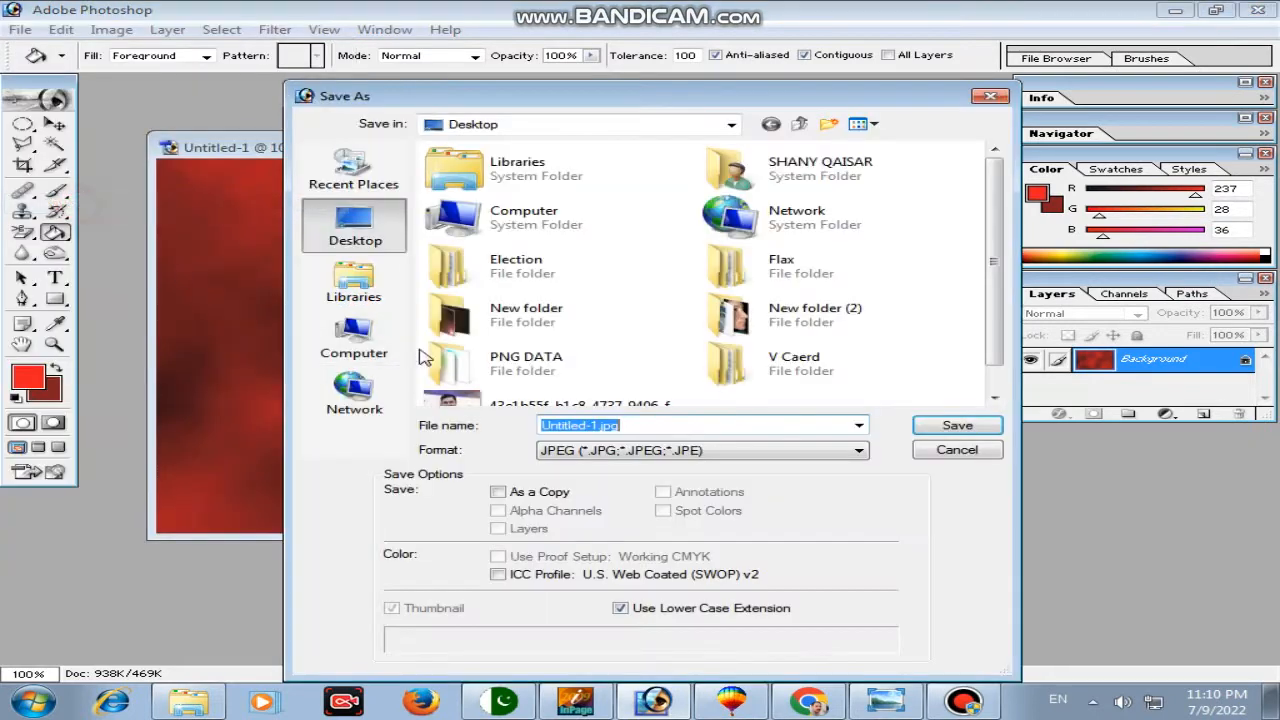
type("1")
left_click(957, 425)
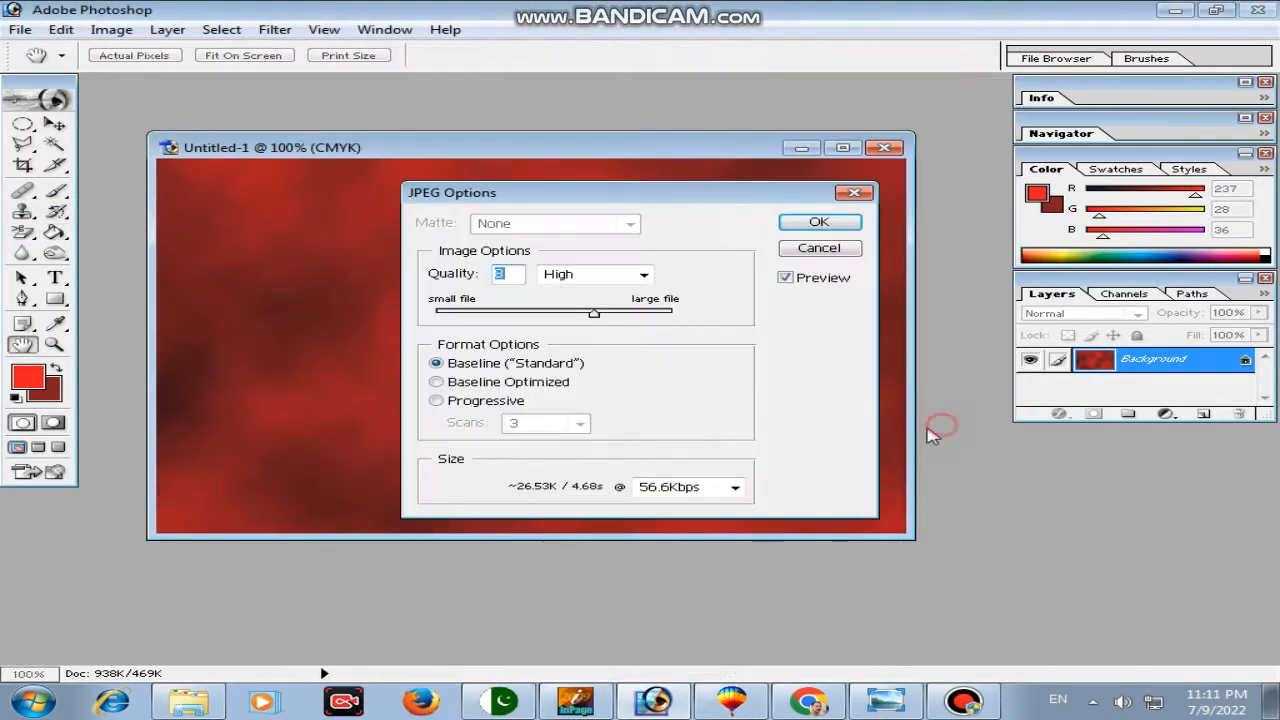
left_click(798, 222)
Step: Close Photoshop, minimize the other windows, and pick up 1.jpg from the desktop
left_click(884, 147)
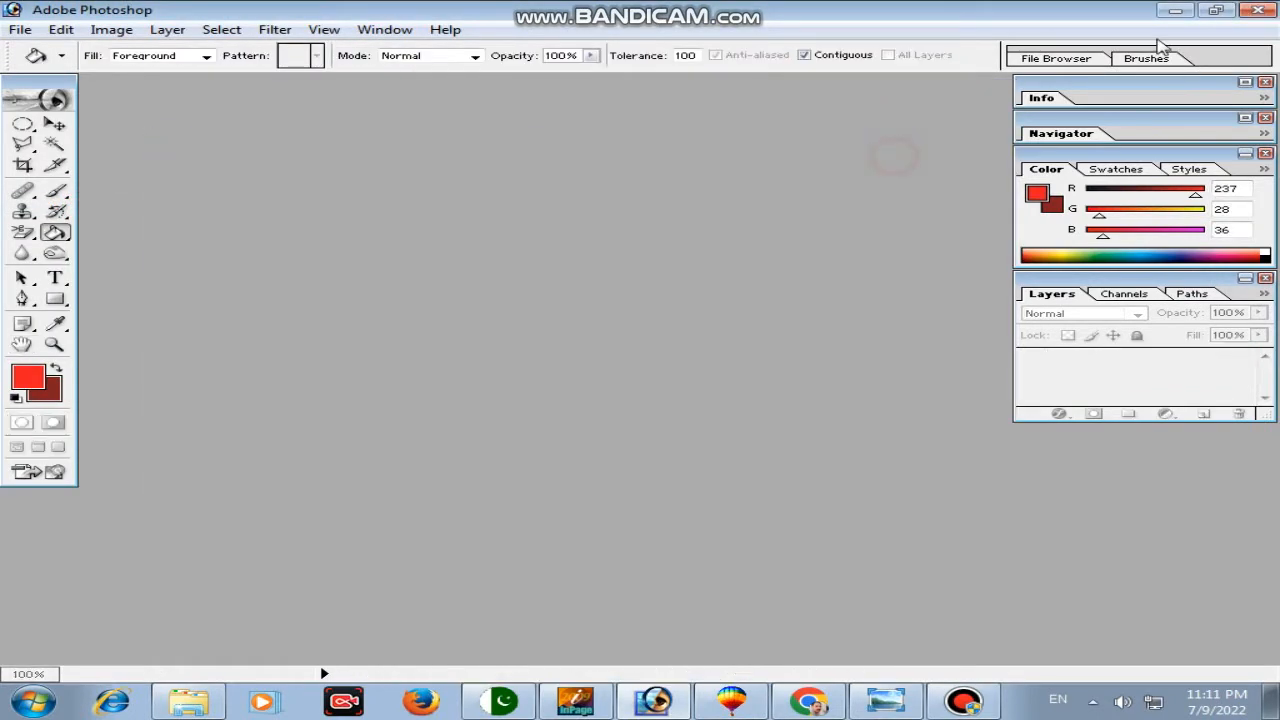
left_click(1176, 10)
left_click(1172, 10)
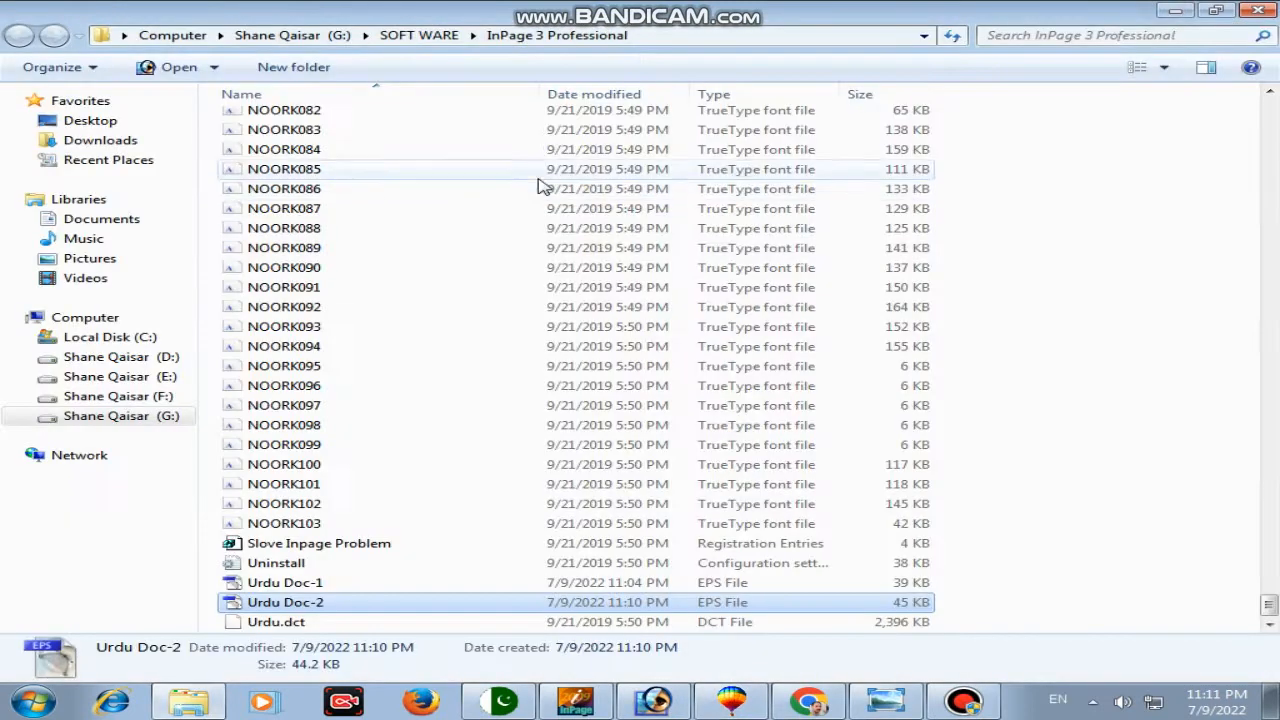
left_click(1180, 10)
left_click(1180, 10)
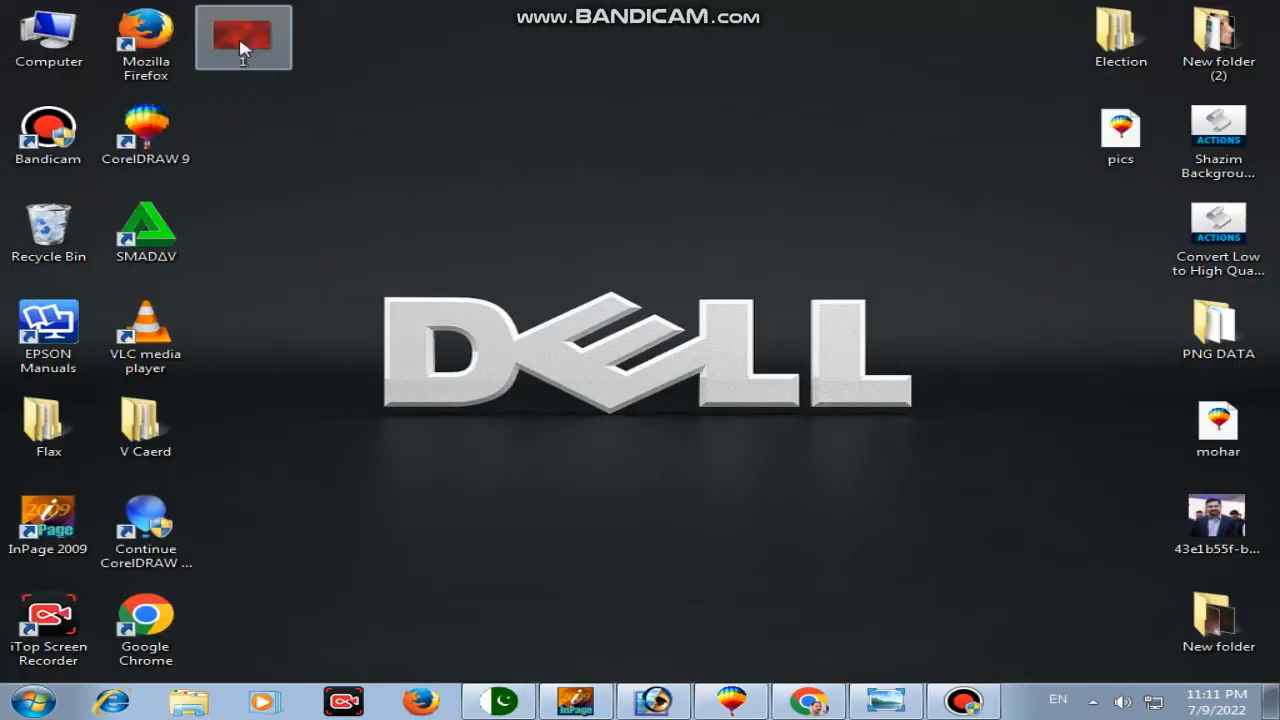
left_click_drag(269, 63, 583, 351)
Step: Drop 1.jpg onto the CorelDRAW page, size it 6 inches wide, and send it behind the Urdu text
left_click_drag(621, 428, 615, 328)
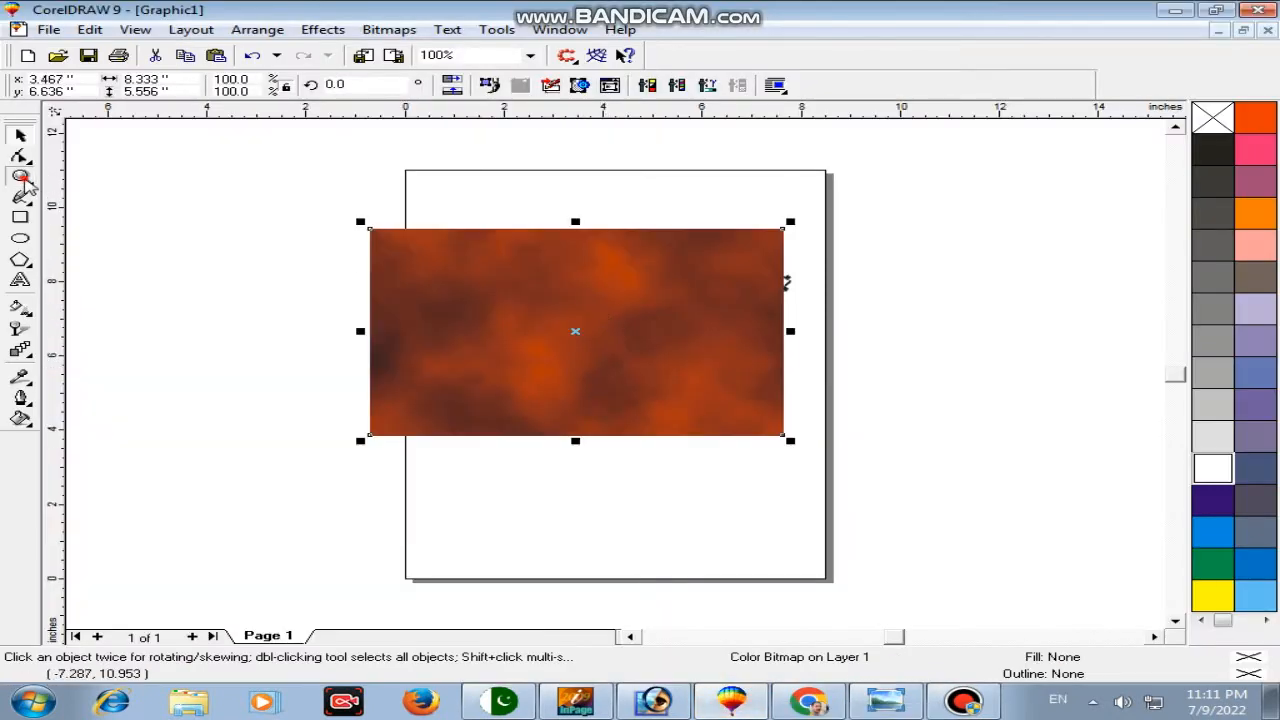
left_click(21, 177)
left_click_drag(343, 191, 846, 486)
left_click(175, 79)
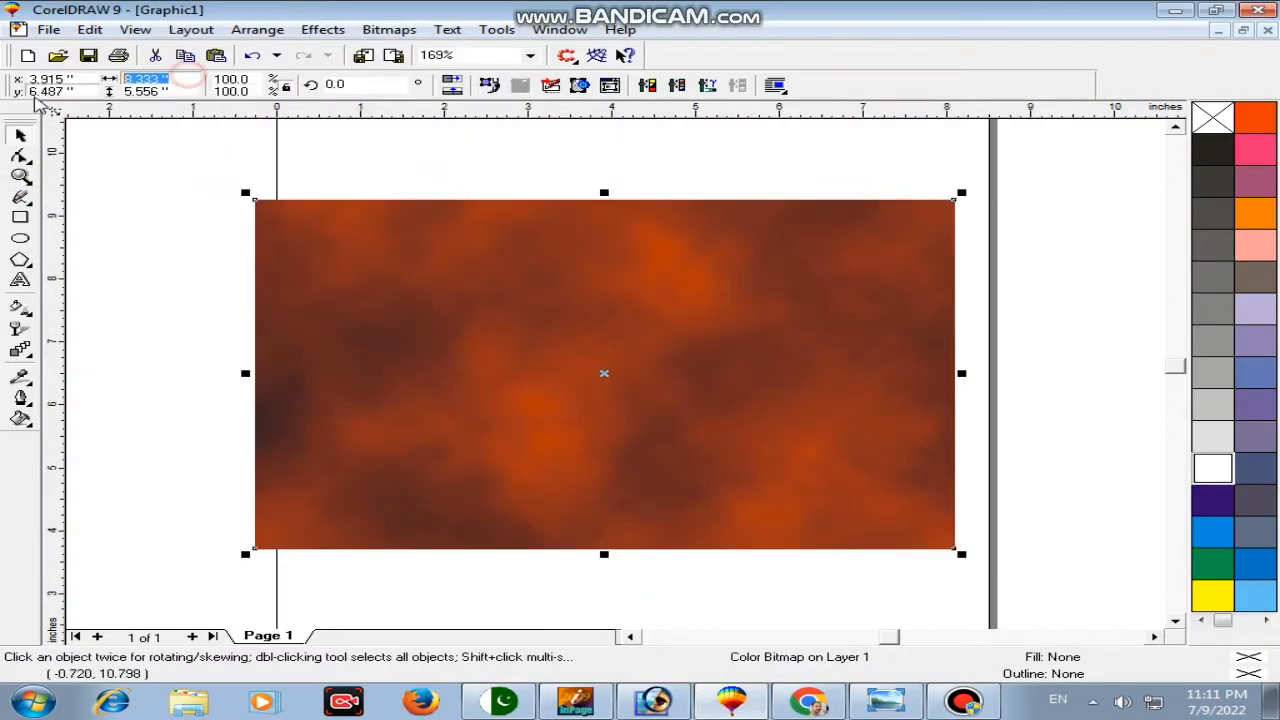
type("6")
key("Return")
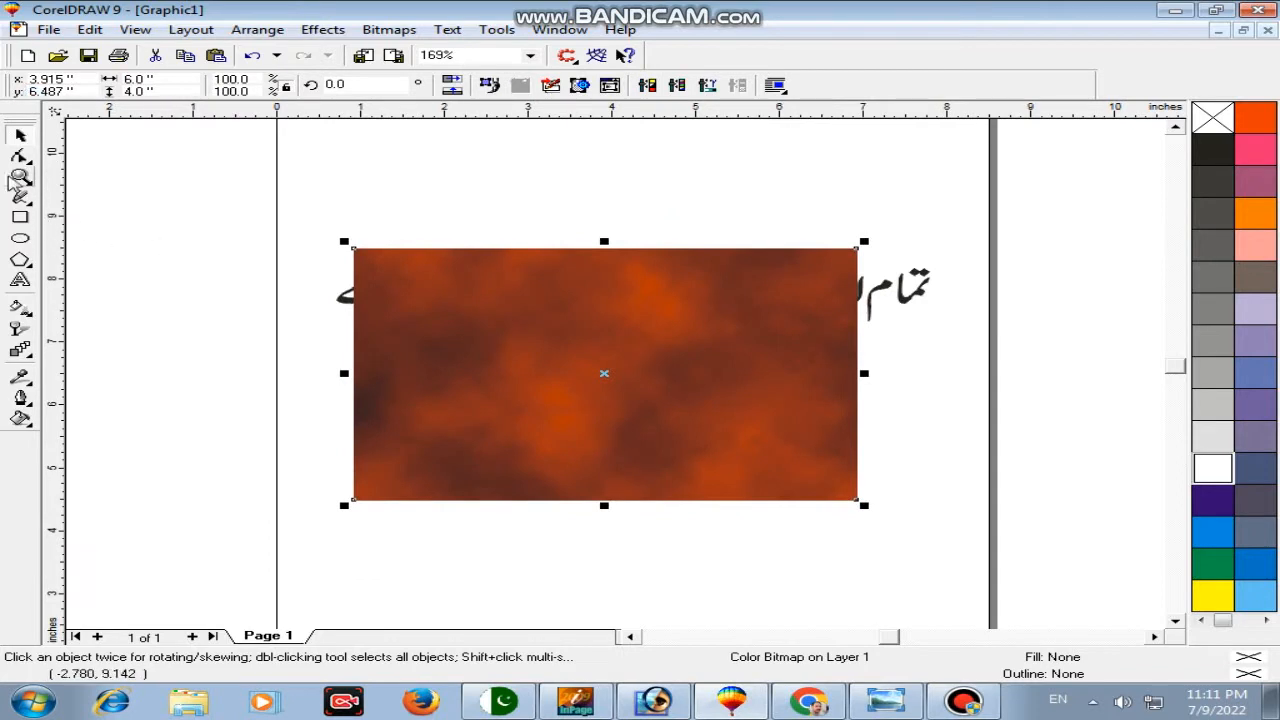
left_click(20, 177)
left_click_drag(314, 206, 963, 514)
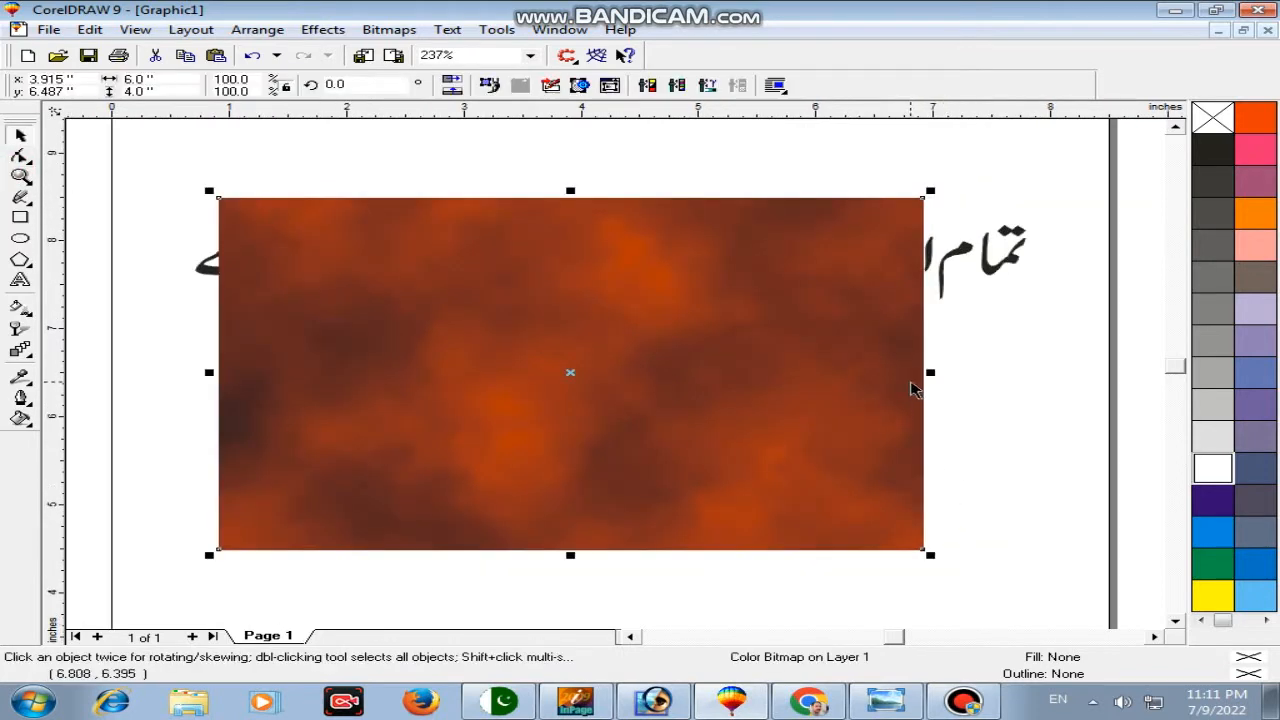
key("shift+Page_Down")
left_click(985, 265)
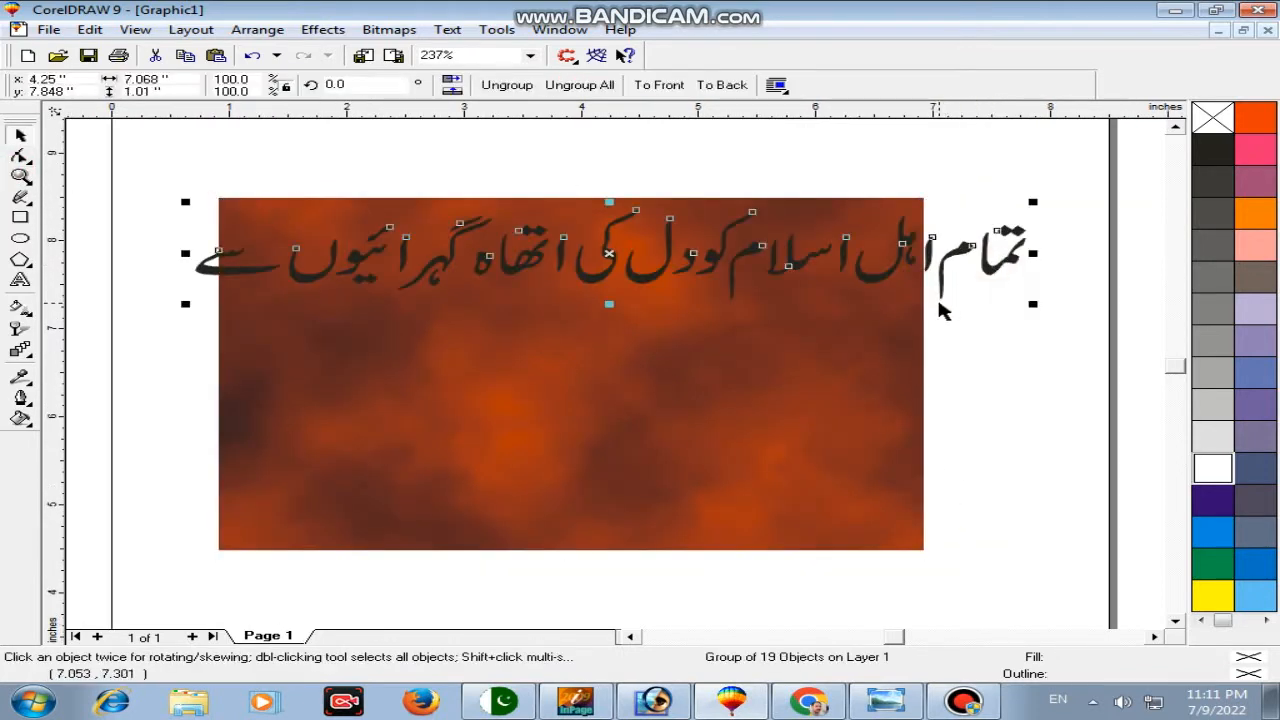
Step: Ungroup the Urdu text and move the meem shapes beside their alifs in the first word and 'Islam'
key("ctrl+u")
left_click(975, 349)
key("F2")
left_click_drag(905, 211, 1063, 314)
left_click_drag(517, 308, 575, 204)
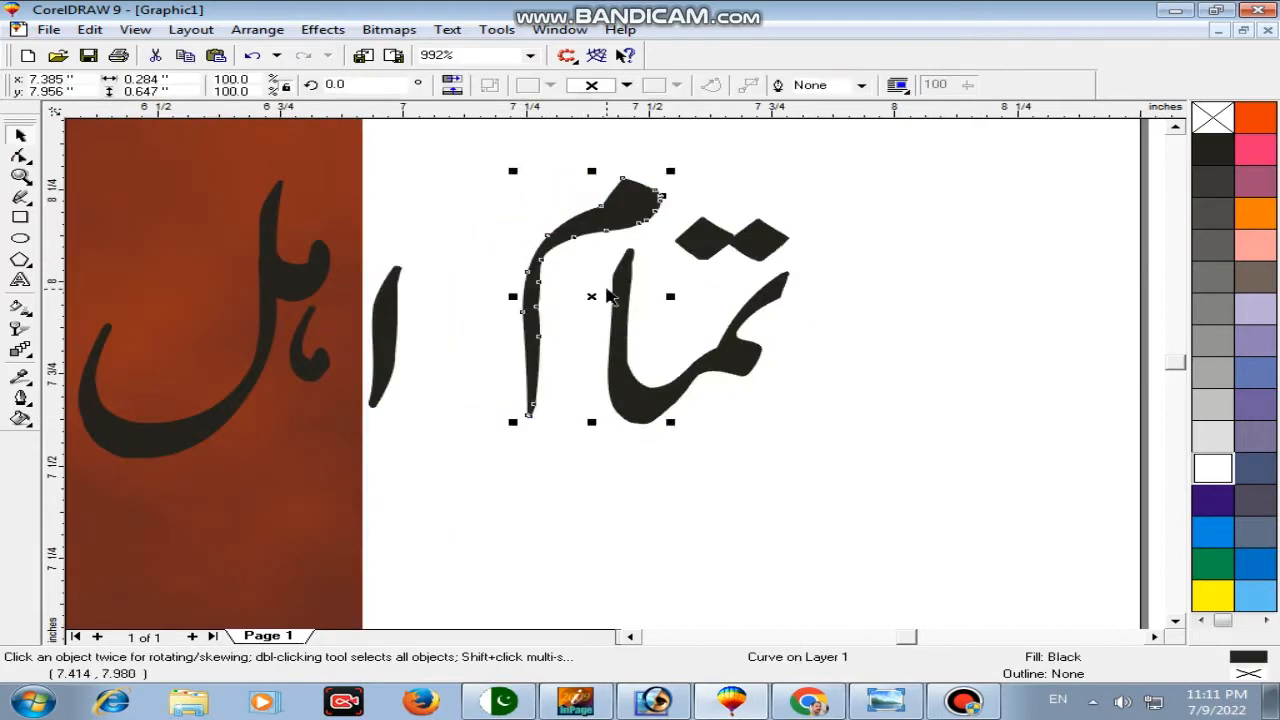
left_click(629, 391, "shift")
left_click_drag(632, 397, 549, 399)
key("F2")
right_click(560, 306)
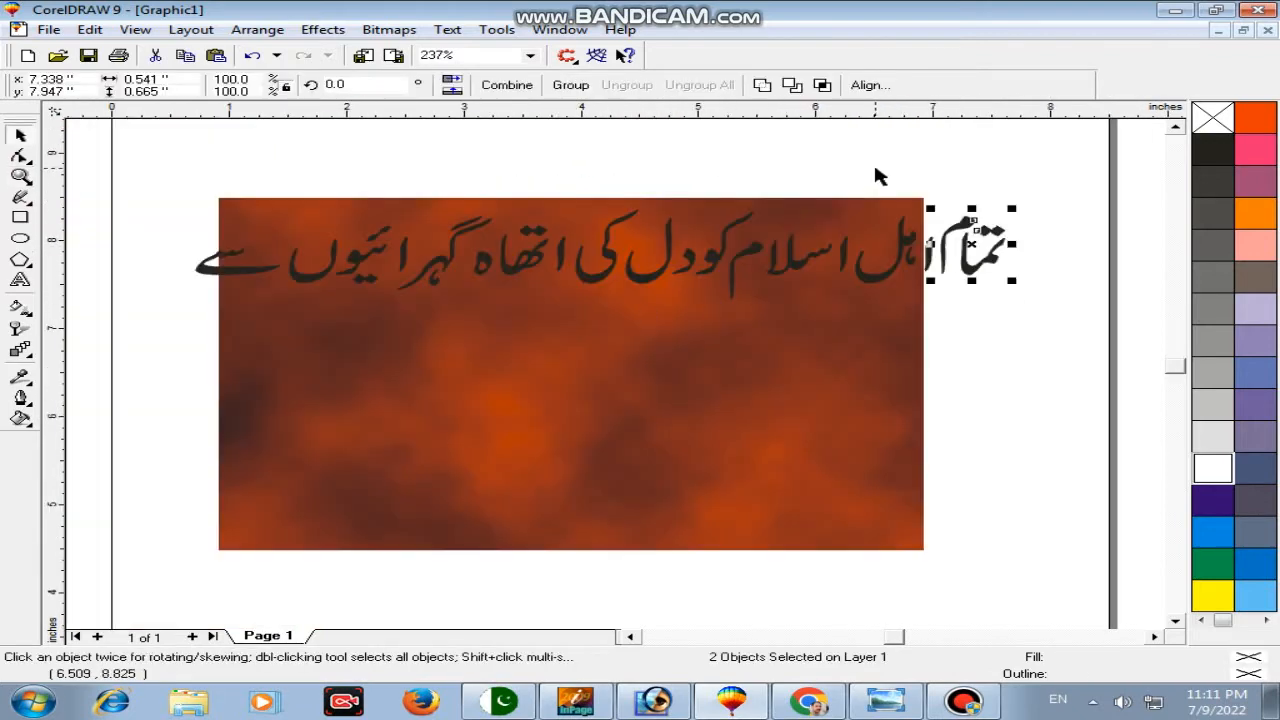
key("F2")
left_click_drag(652, 202, 794, 326)
left_click_drag(700, 325, 773, 255)
key("F3")
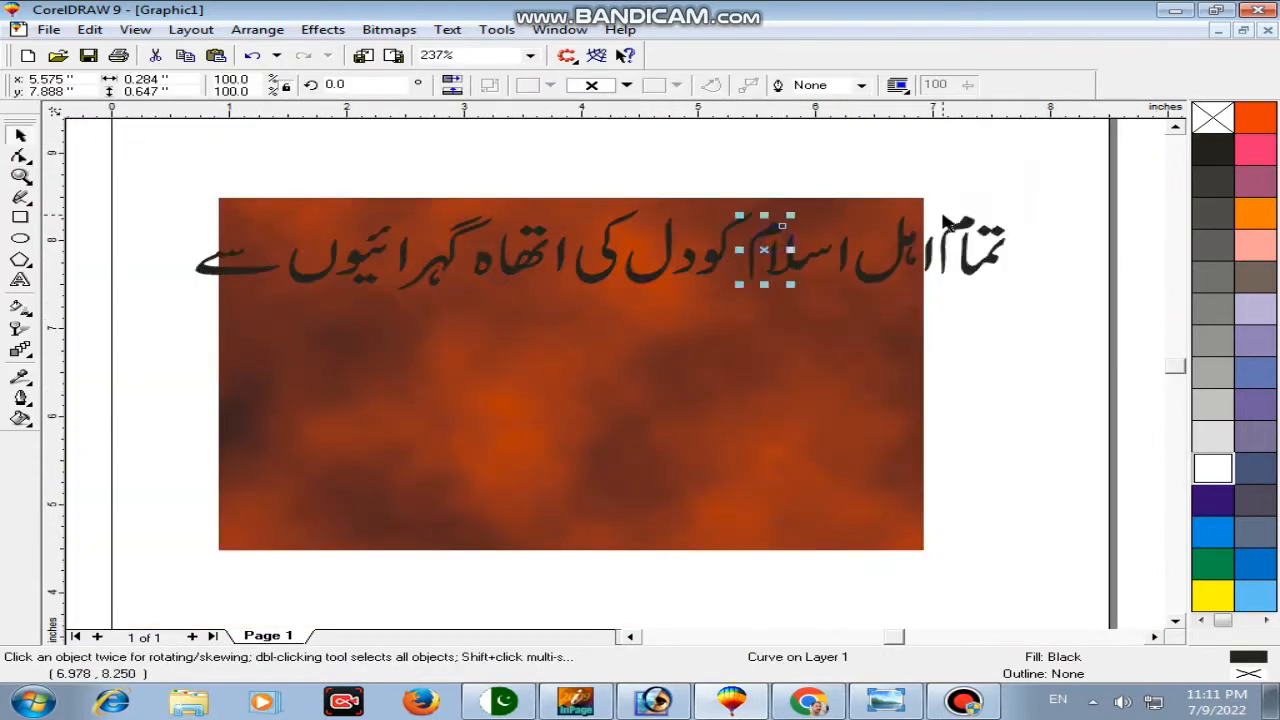
Step: Nudge the right-hand Urdu words left to close the gaps, then select every piece
left_click_drag(1103, 167, 735, 313)
key("Left")
key("Left")
key("Left")
key("Left")
key("Left")
key("Left")
key("Left")
key("Left")
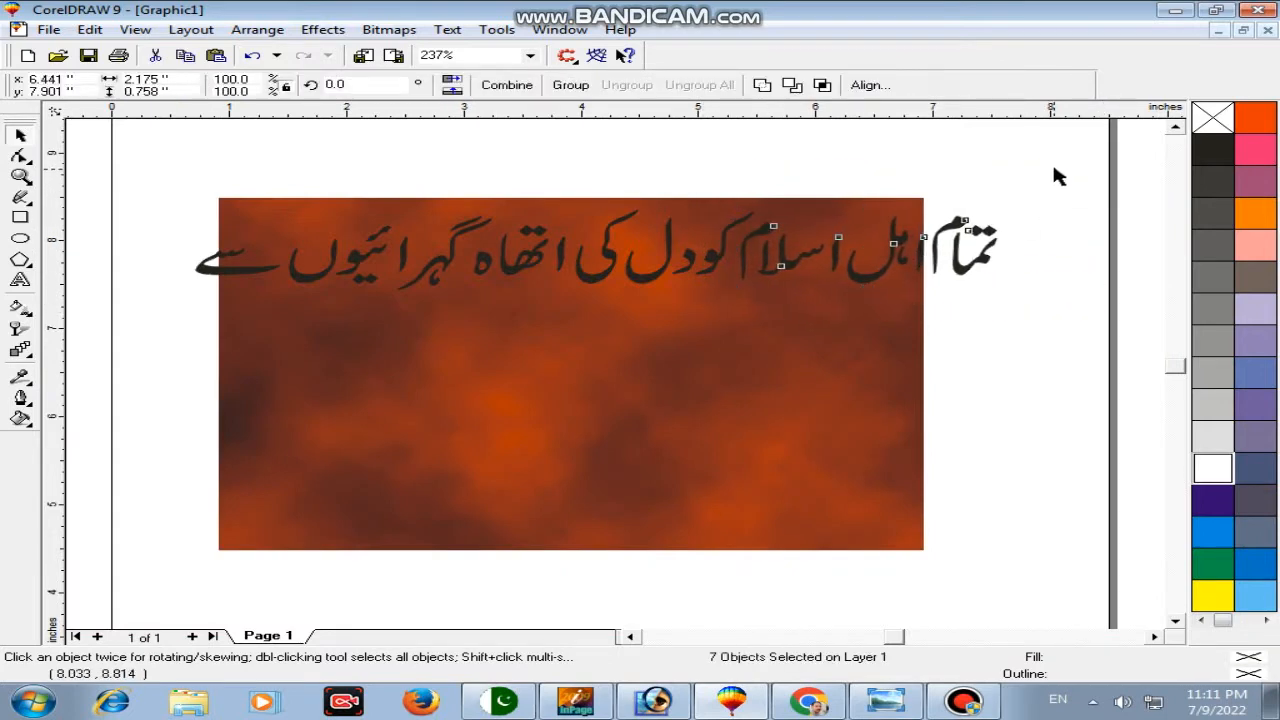
key("Left")
left_click_drag(1057, 161, 443, 317)
key("Left")
key("Left")
key("Left")
key("Left")
key("Left")
key("Left")
key("Left")
key("Left")
key("Left")
key("Left")
key("Left")
key("Left")
left_click_drag(1069, 166, 432, 262)
key("Left")
key("Left")
key("Left")
key("Left")
key("Left")
key("Left")
key("Left")
key("Left")
key("Left")
key("Left")
key("Left")
key("Left")
key("Left")
left_click_drag(1038, 172, 476, 295)
key("Left")
key("Left")
key("Left")
key("Left")
key("Left")
left_click_drag(1027, 173, 218, 280)
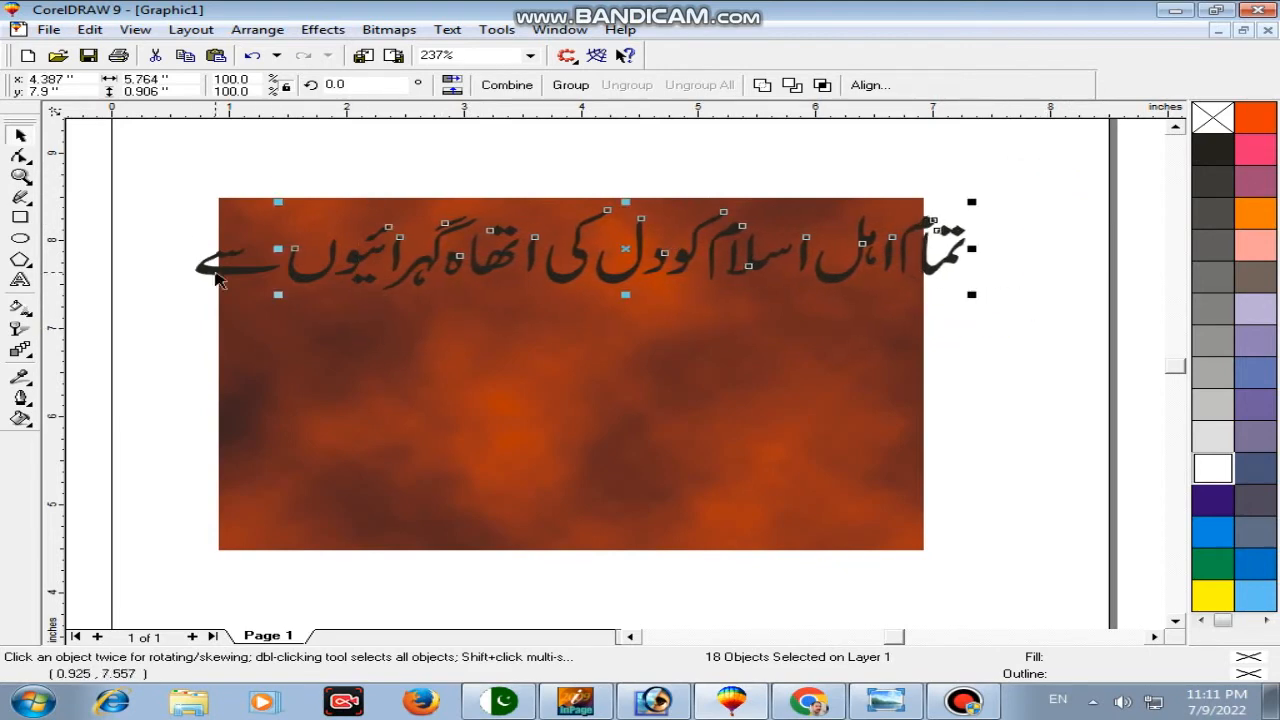
left_click_drag(151, 157, 925, 334)
Step: Combine the Urdu line into one curve, scale it down, and centre it on the background
key("ctrl+l")
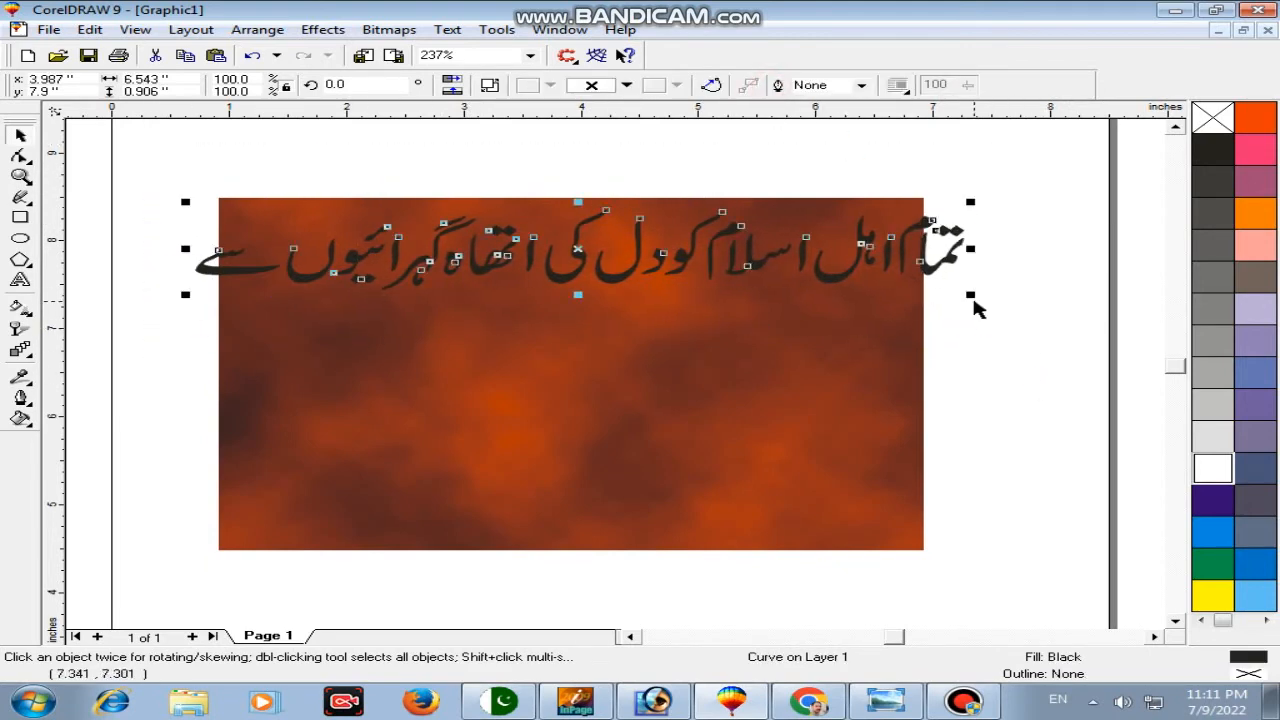
left_click_drag(970, 295, 918, 288)
left_click(800, 336, "shift")
key("c")
key("F2")
left_click_drag(136, 154, 1006, 561)
left_click(948, 263)
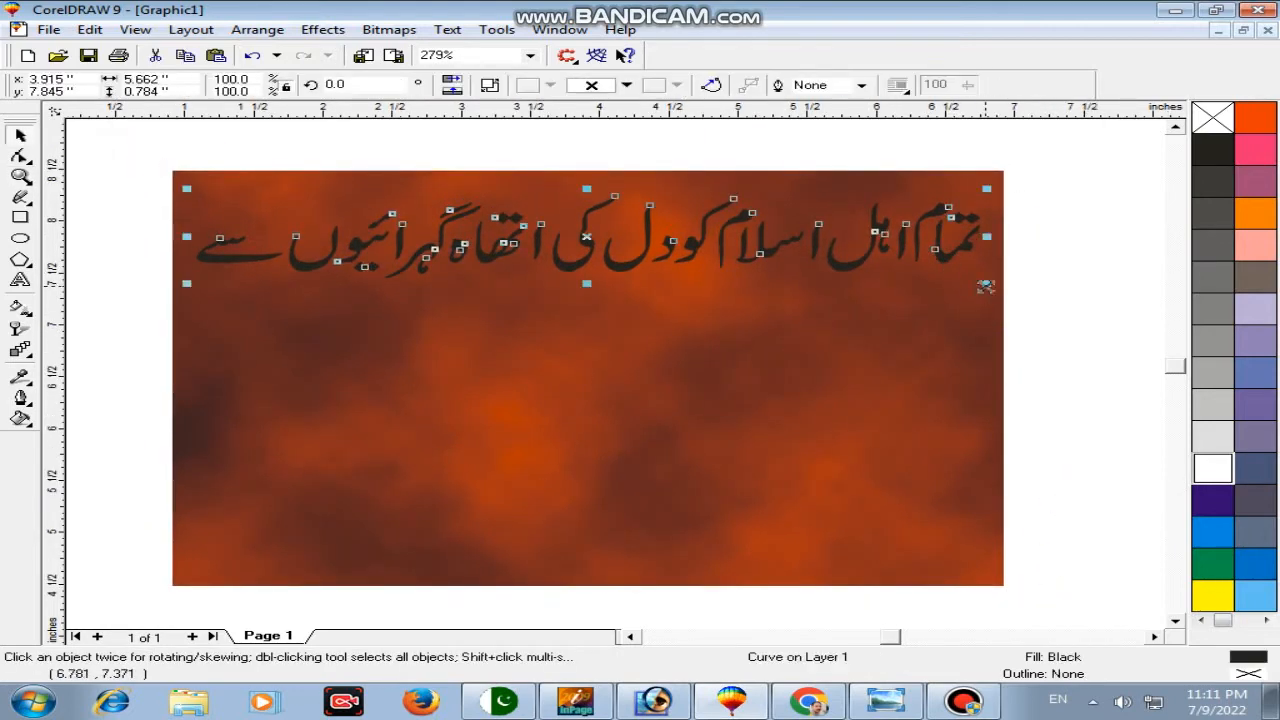
left_click_drag(986, 287, 946, 291)
Step: Fill the Urdu curve blue with a white 8 pt rounded outline drawn behind the fill
left_click(1203, 508)
right_click(1203, 508)
key("F12")
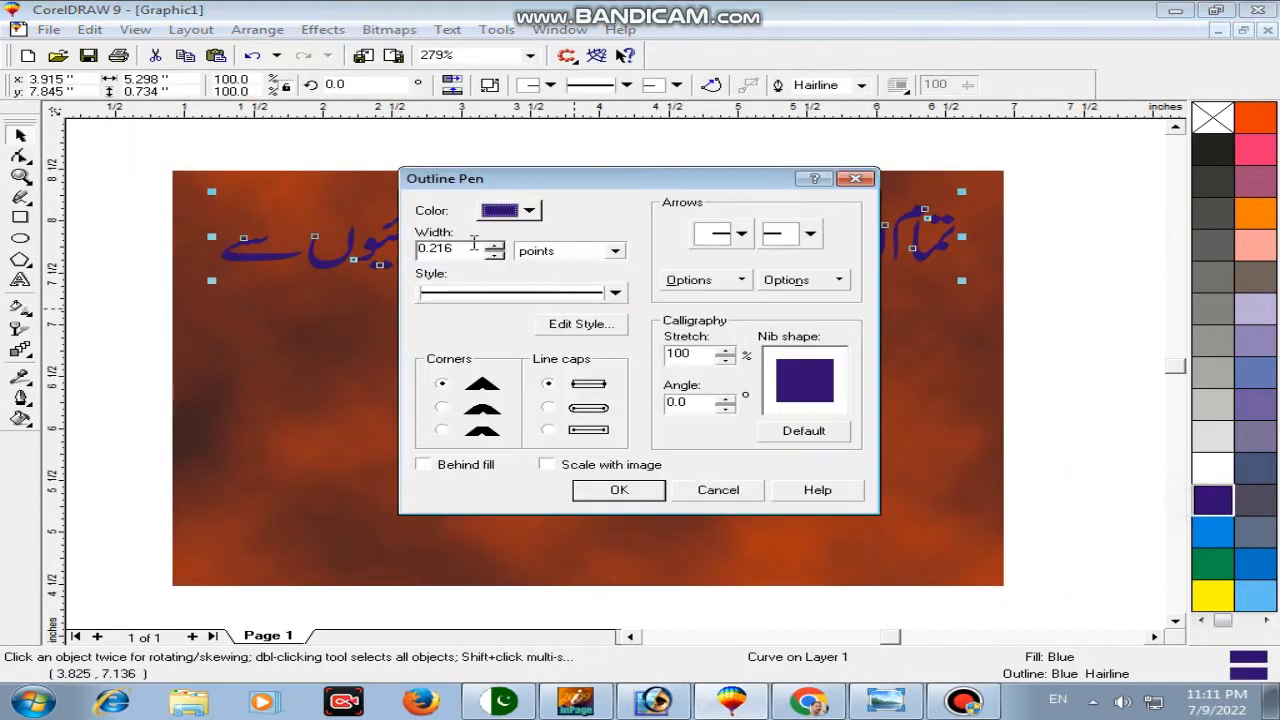
double_click(474, 244)
left_click(441, 408)
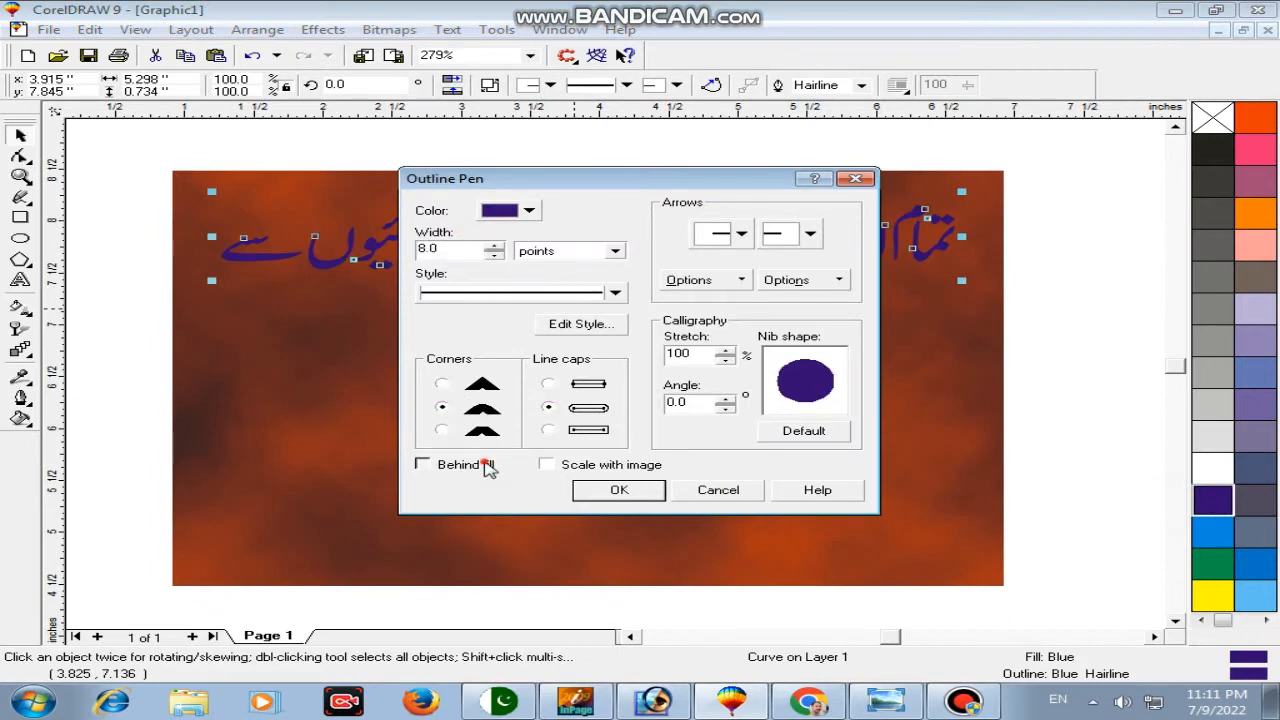
left_click(468, 464)
left_click(546, 464)
left_click(580, 490)
right_click(1203, 464)
key("F2")
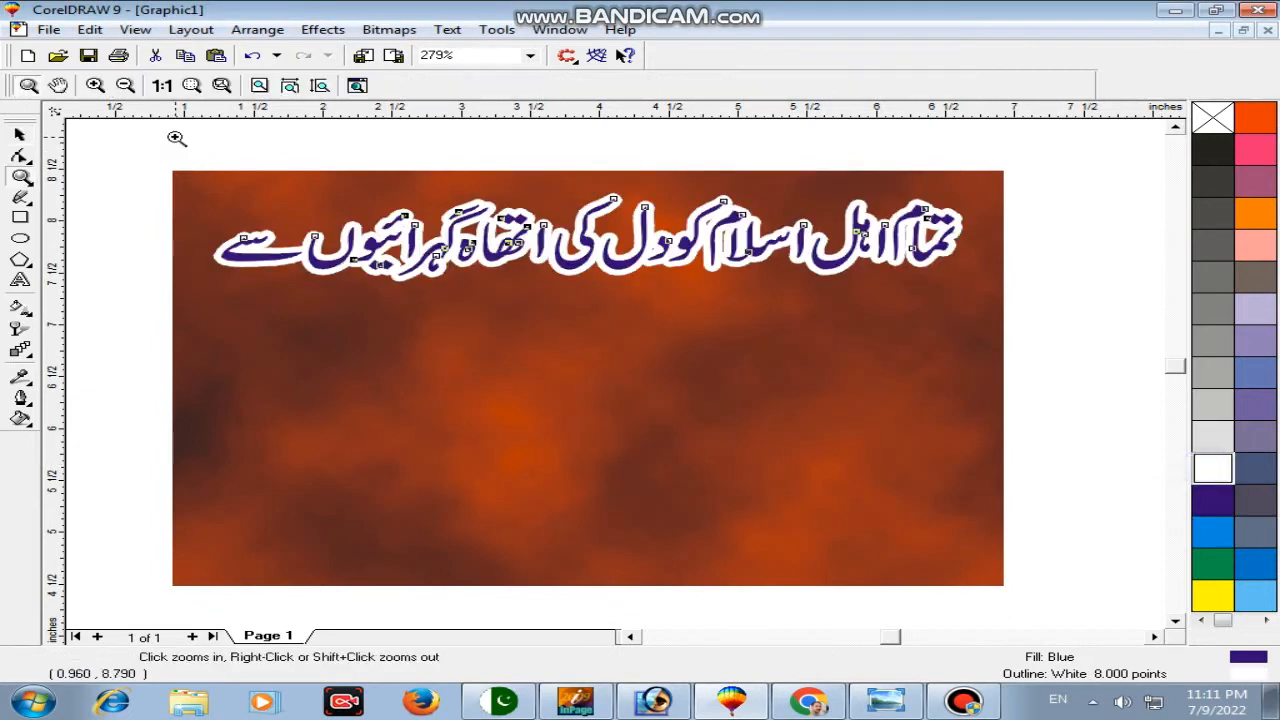
Step: Duplicate the Urdu text below and give the copy a red fill and 12 pt red outline
left_click_drag(165, 138, 1005, 418)
left_click_drag(872, 352, 874, 462)
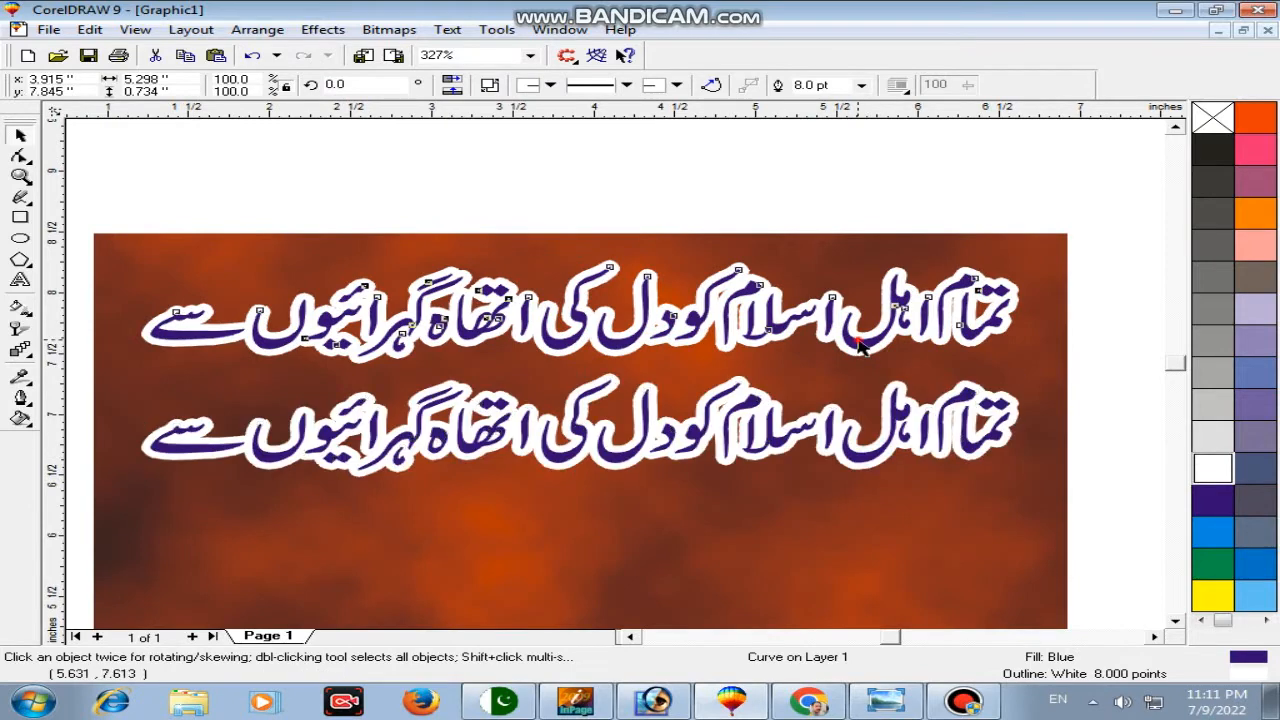
left_click(866, 350)
left_click(1258, 122)
right_click(1258, 122)
key("F12")
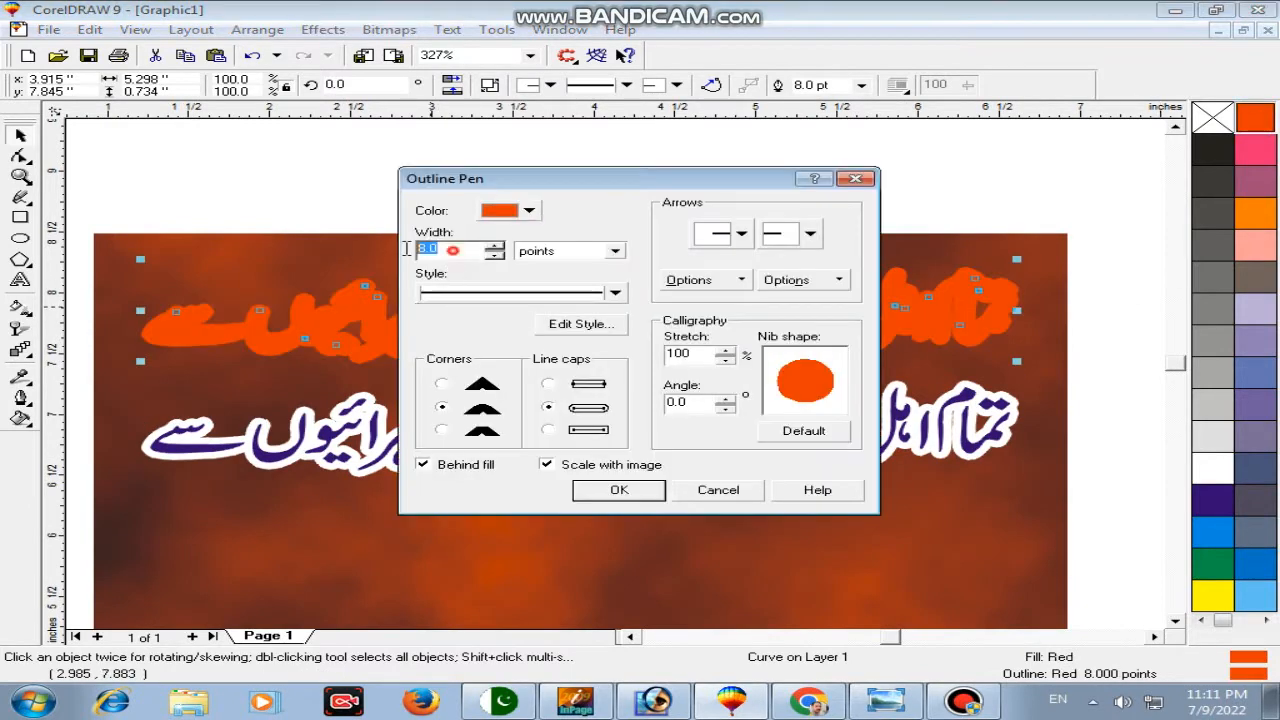
type("12")
left_click(619, 490)
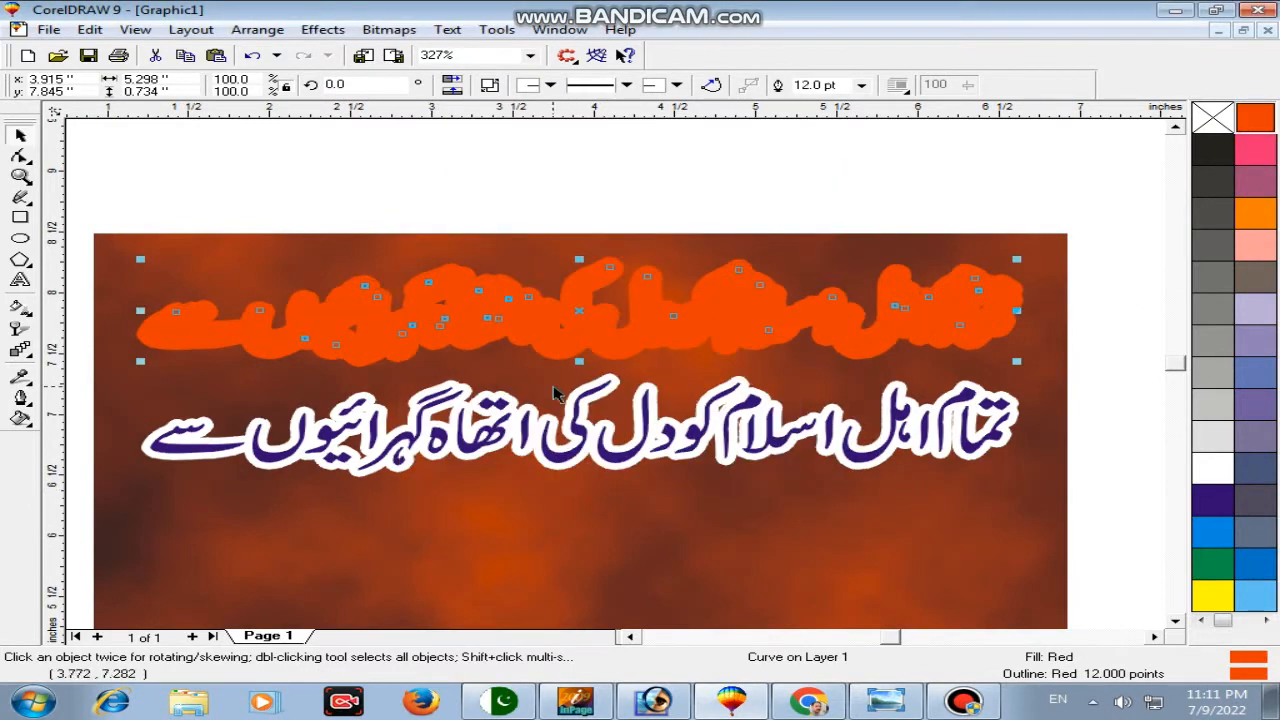
key("F12")
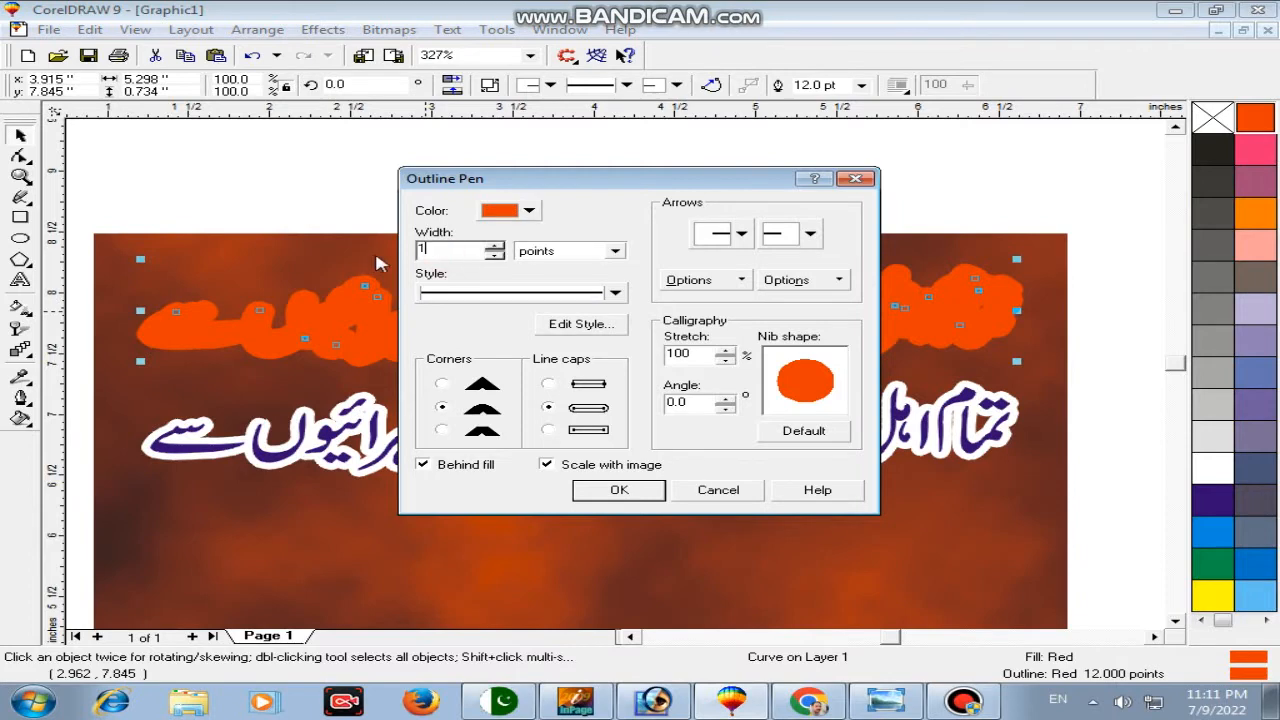
key("Return")
Step: Centre the blue text over the red copy, group them, and enlarge the group slightly
left_click(466, 440)
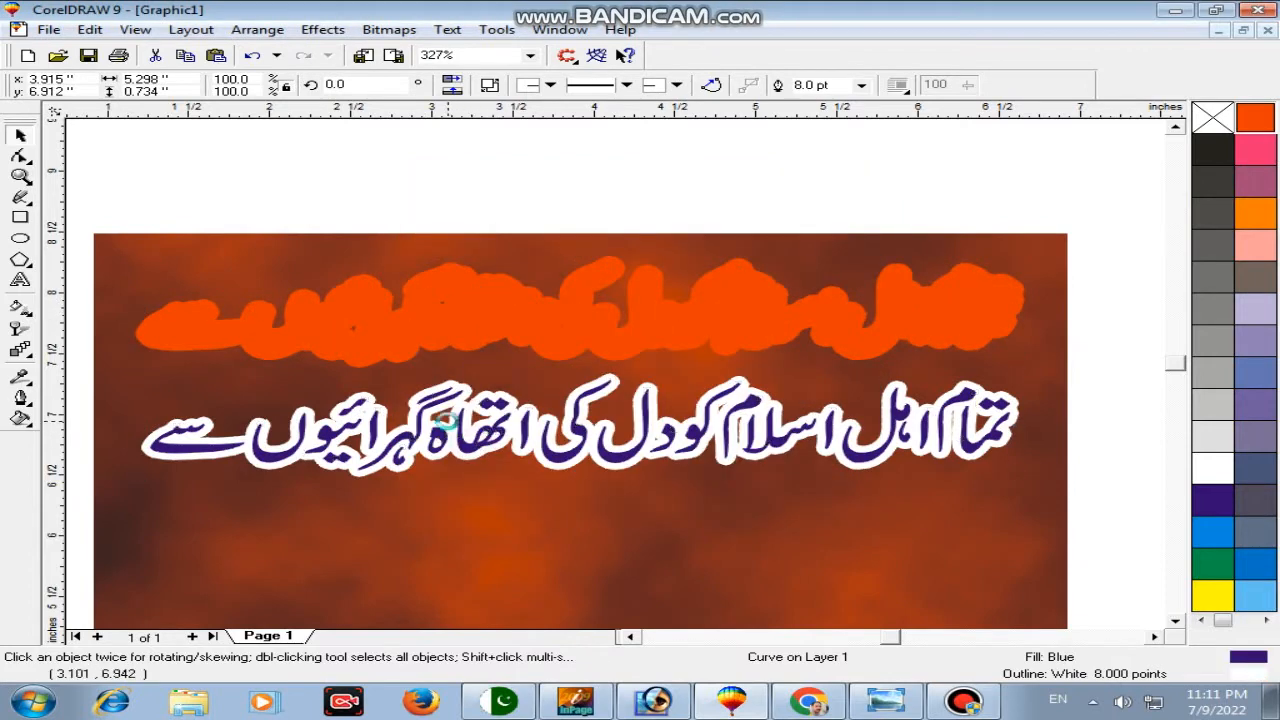
left_click(548, 350, "shift")
key("c")
key("ctrl+g")
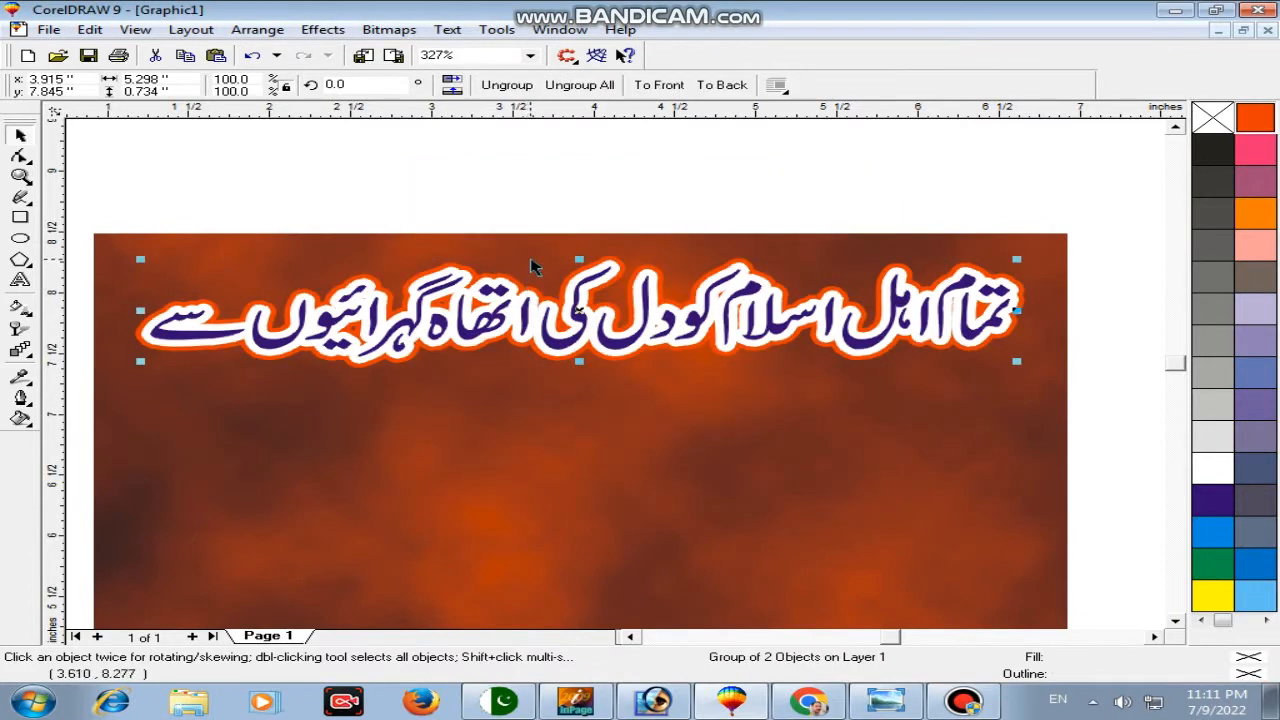
left_click(520, 278, "shift")
left_click(622, 352)
left_click_drag(1020, 365, 1026, 369)
left_click(26, 356)
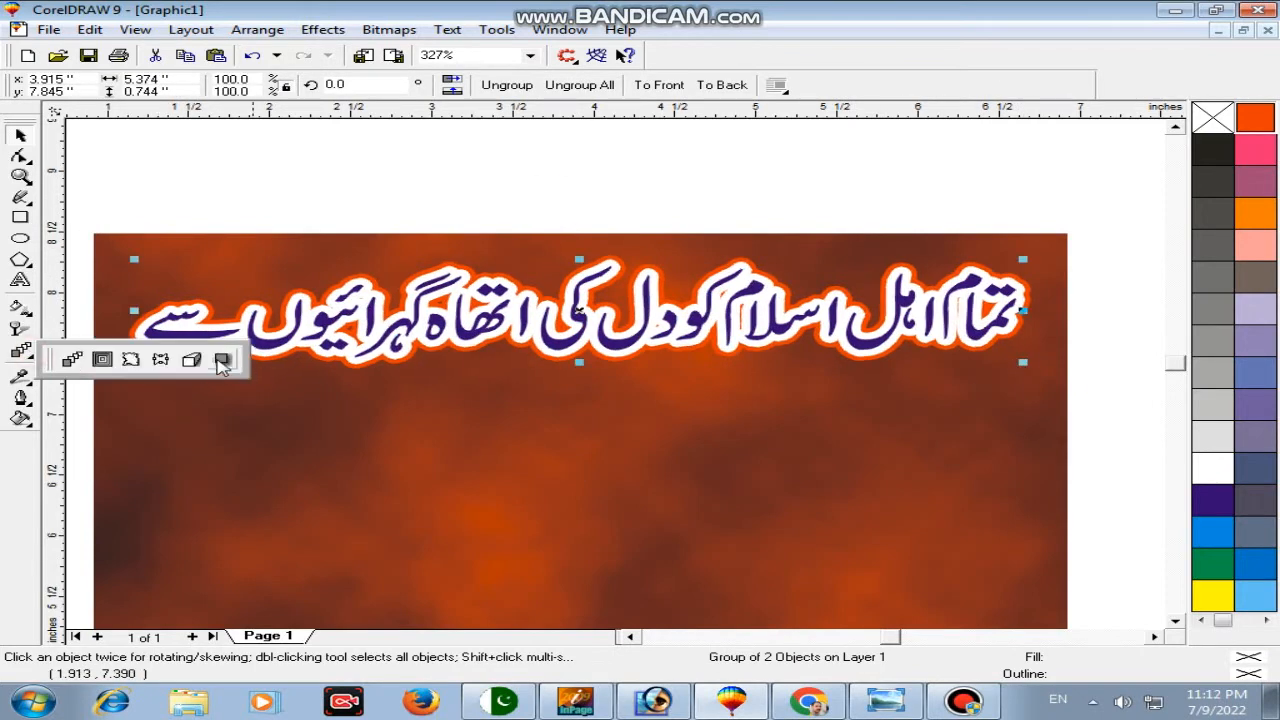
Step: Cast a drop shadow (94 opacity, 5 feathering) under the Urdu group and centre it on the background
left_click(222, 360)
left_click_drag(583, 320, 621, 374)
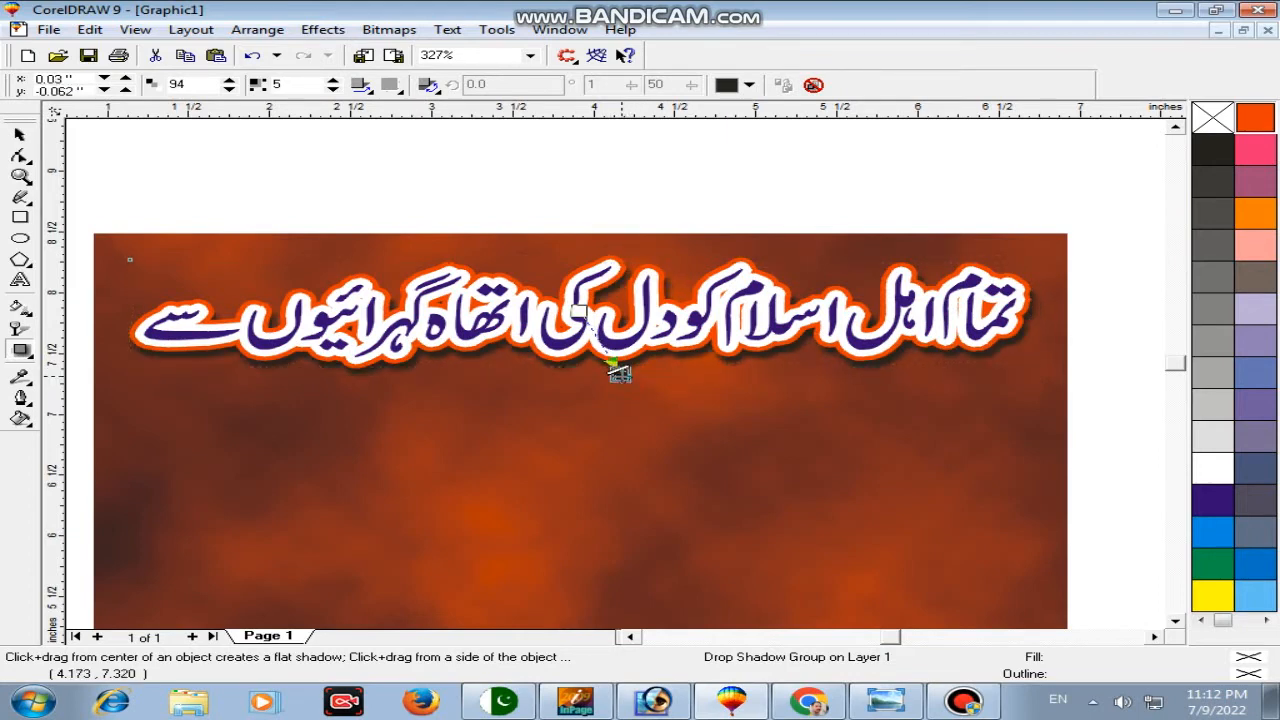
key("space")
left_click(692, 256)
key("c")
left_click(710, 195)
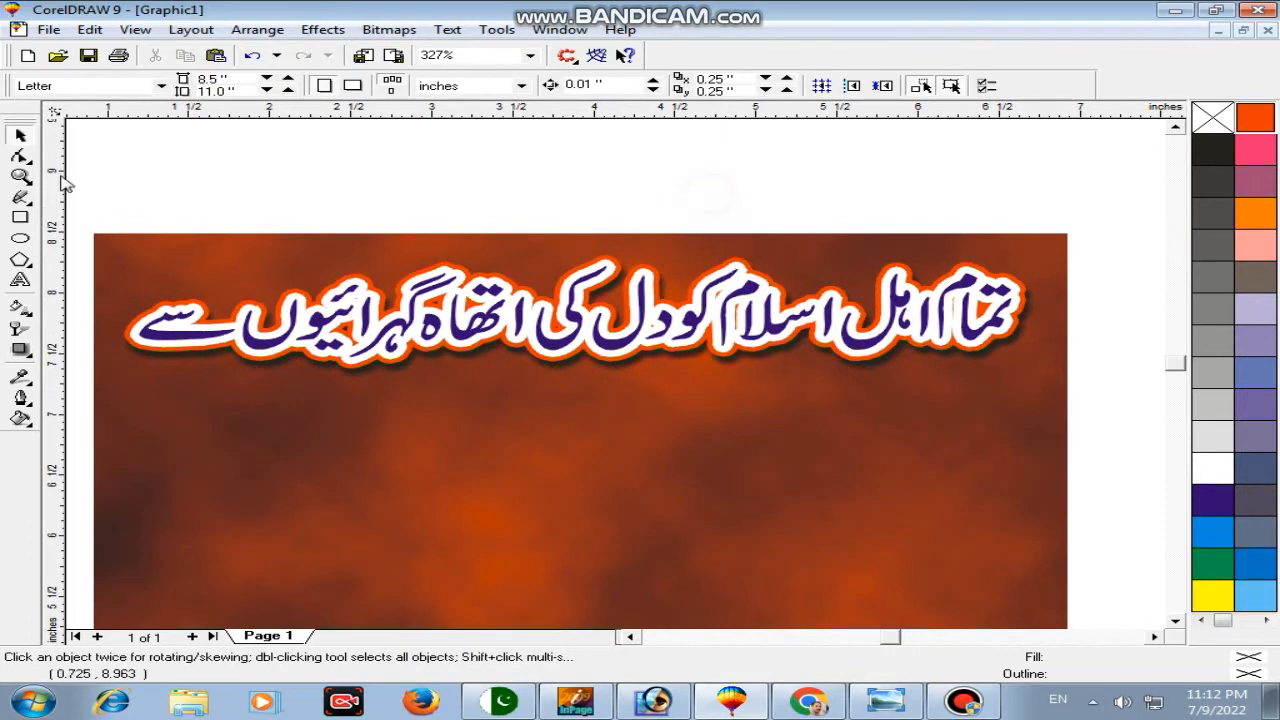
Step: Import EID ADHA KA DATA from the Mehfil Naat Flax Desing folder and place it on the page
right_click(268, 182)
left_click(20, 176)
right_click(140, 172)
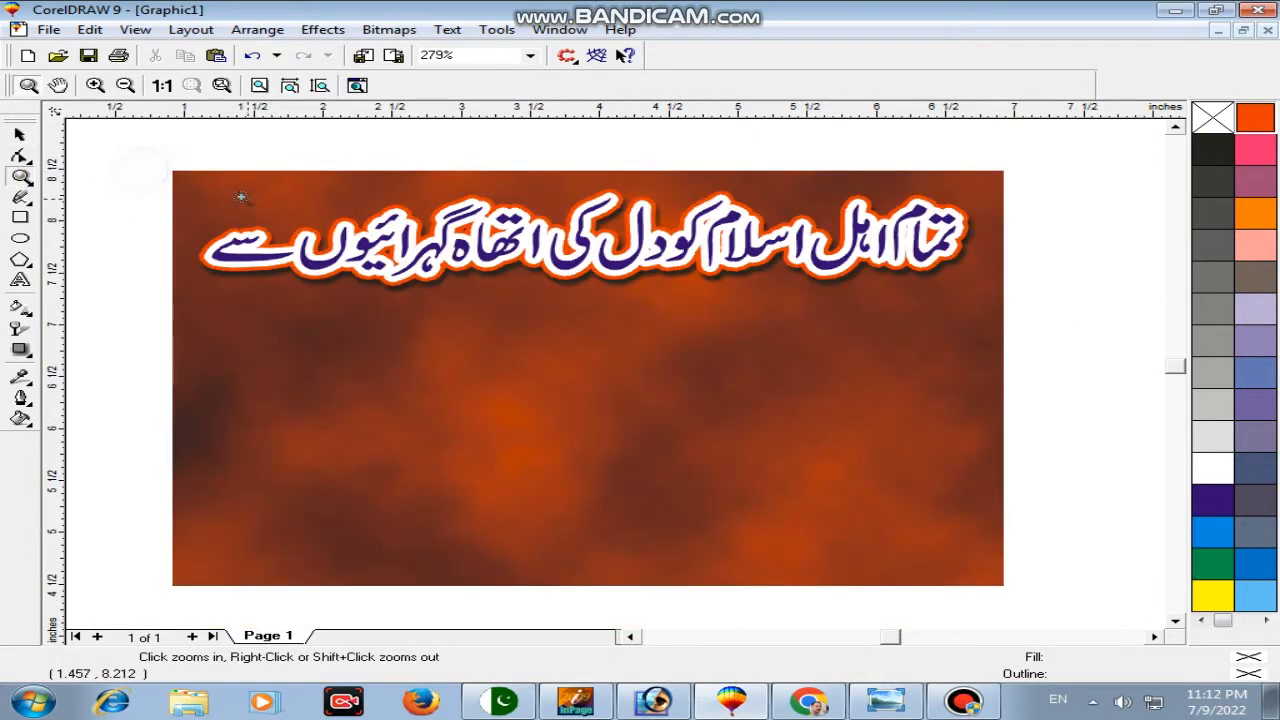
left_click_drag(152, 169, 1039, 634)
key("space")
left_click(363, 56)
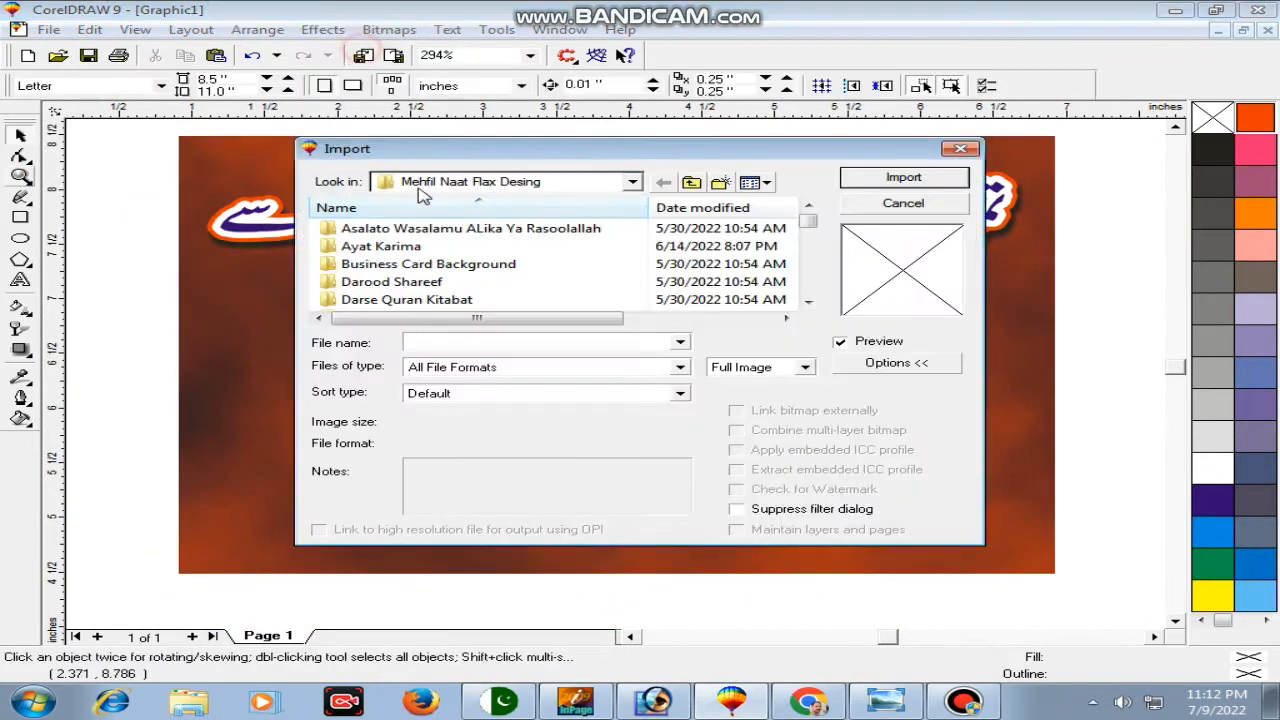
left_click(498, 184)
left_click(503, 190)
left_click(500, 346)
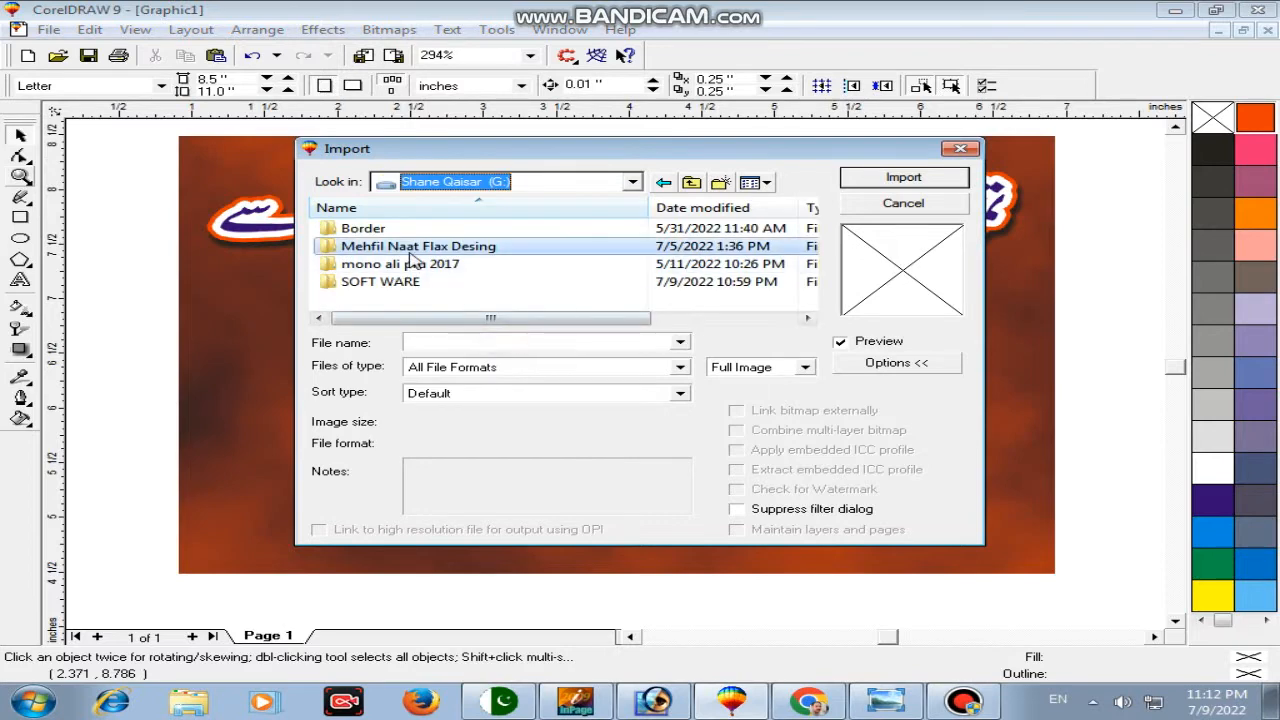
double_click(398, 248)
key("e")
key("e")
left_click(903, 176)
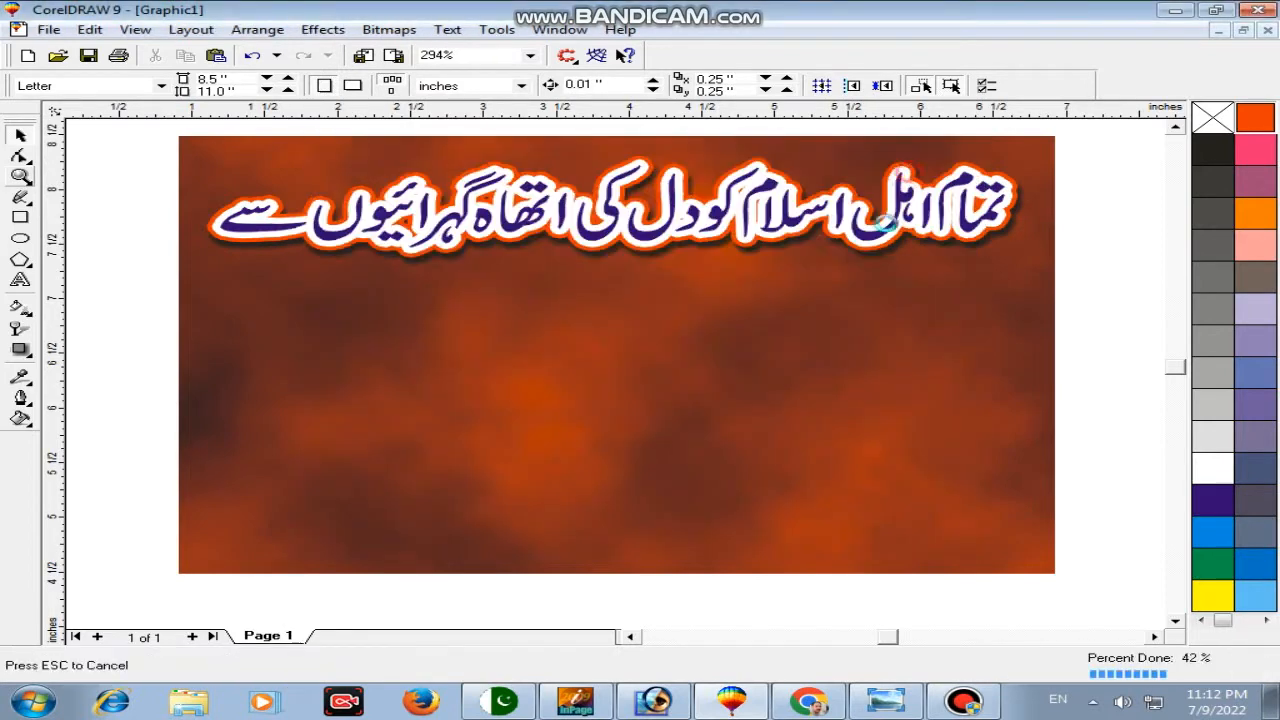
left_click(837, 315)
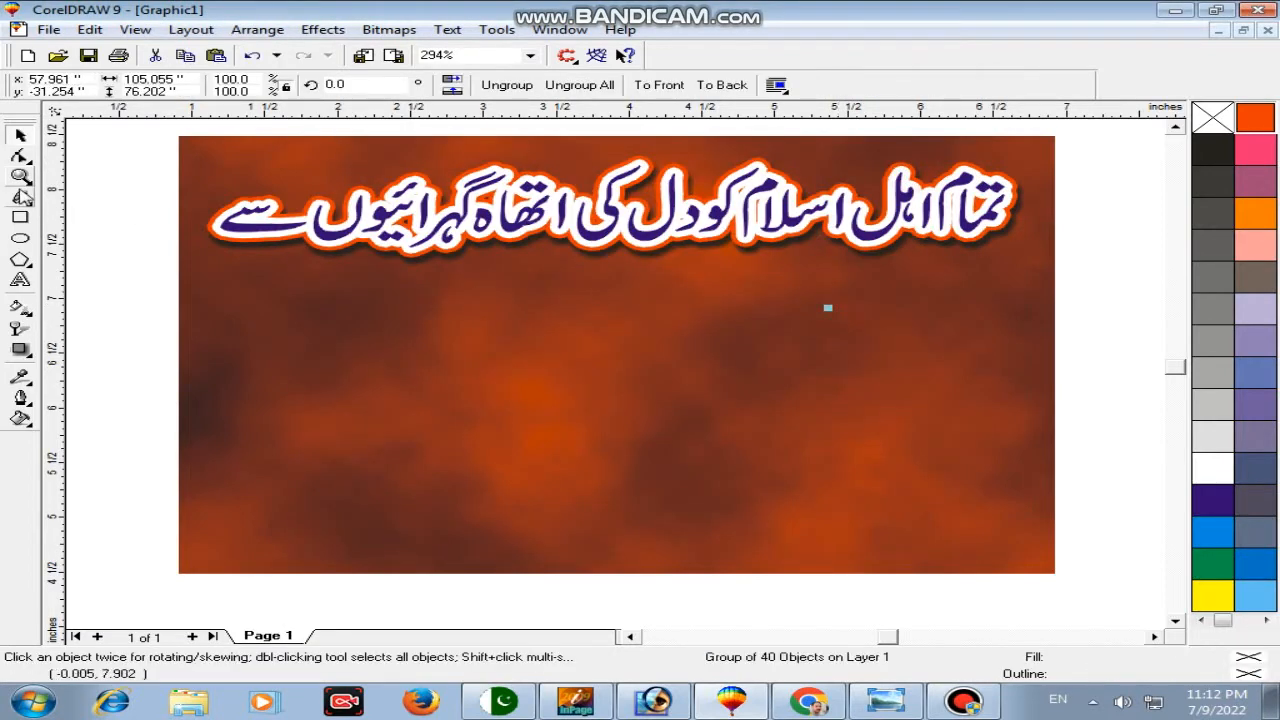
Step: Shrink the imported clip-art group to about 5 inches wide and move it off the banner, down-right
left_click(21, 178)
key("F3")
key("F3")
key("F3")
key("F3")
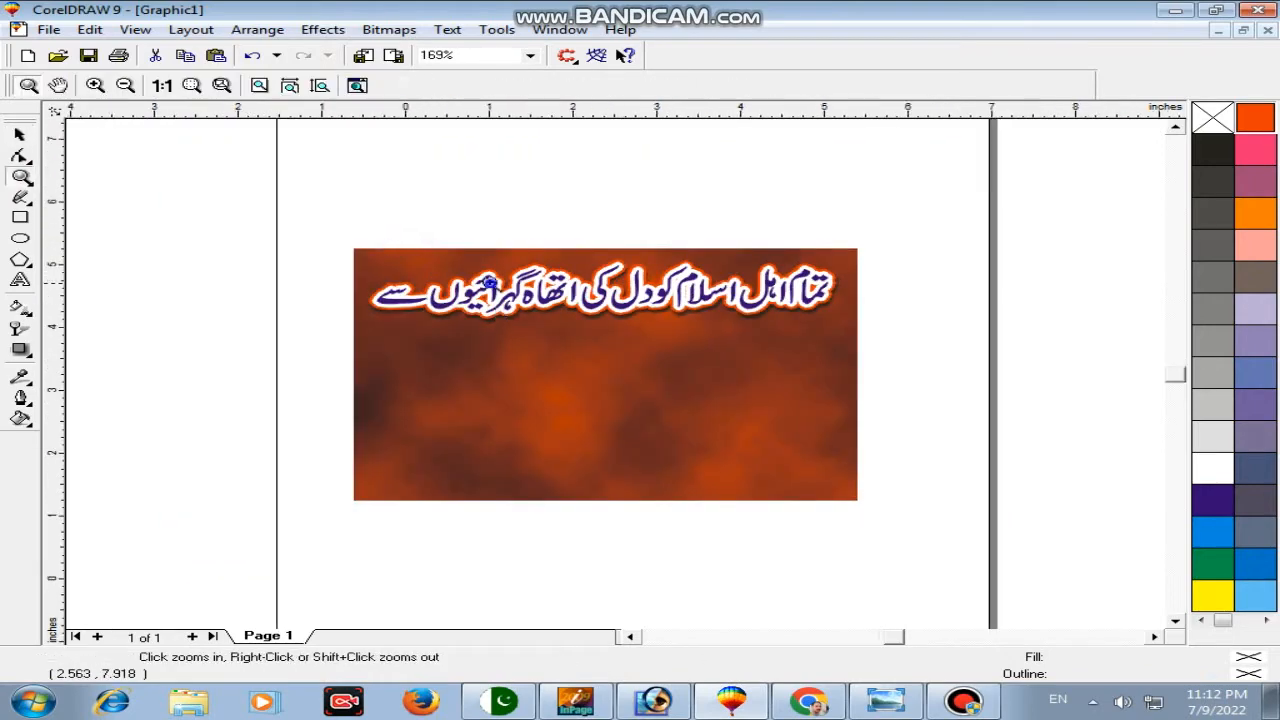
left_click(568, 387, "shift")
key("c")
key("e")
key("F3")
key("F3")
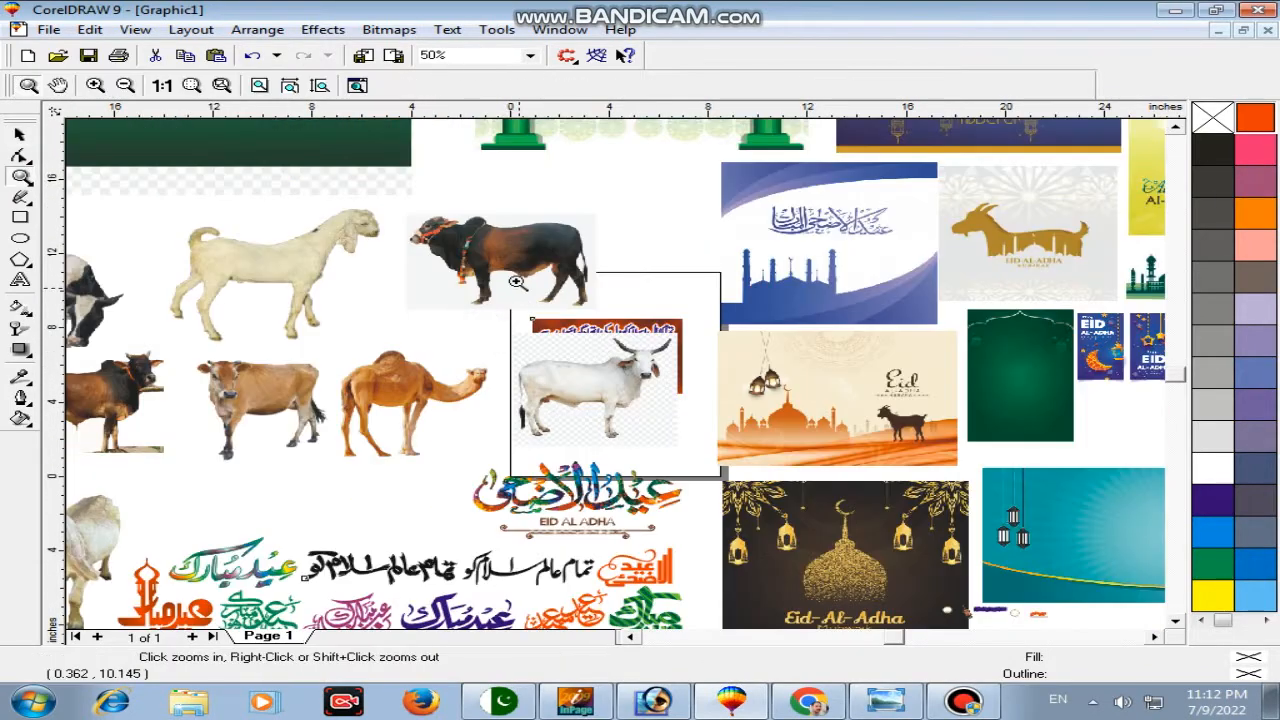
key("F3")
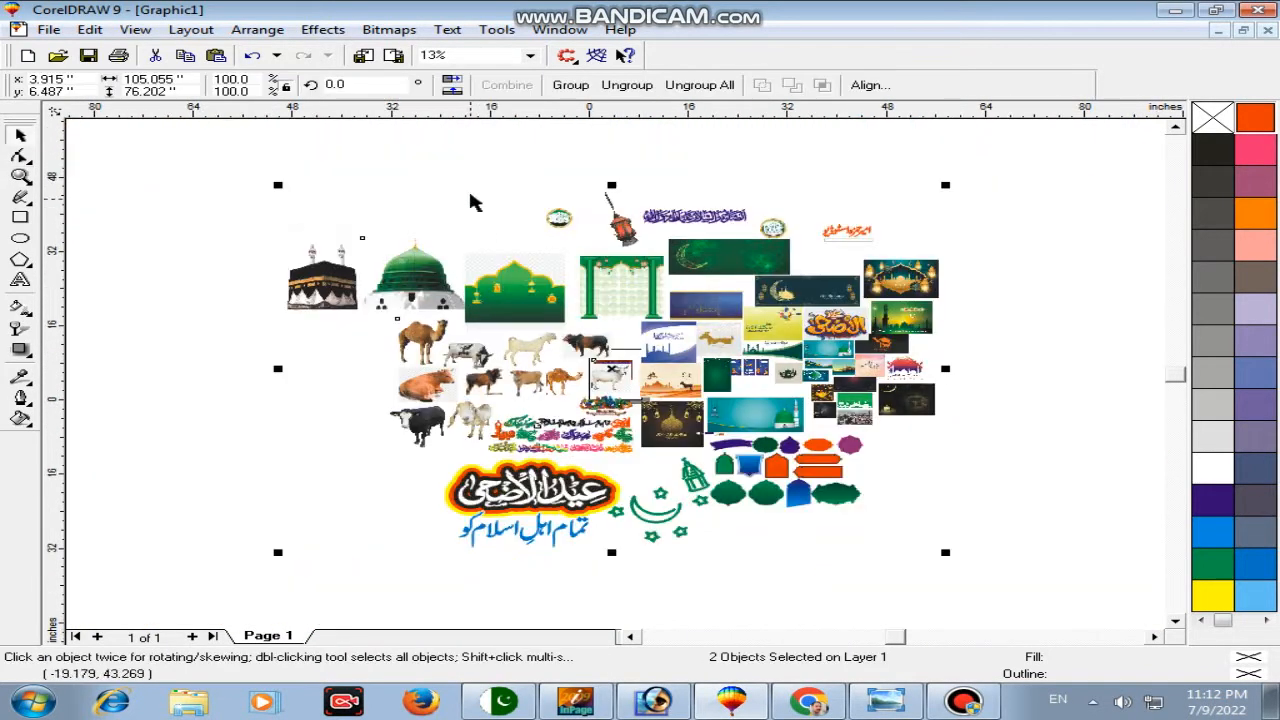
left_click(340, 256)
left_click_drag(281, 184, 686, 419)
key("F2")
left_click_drag(462, 328, 632, 448)
Step: Ungroup the clip-art and drag the Eid al-Adha calligraphy onto the cloudy background
key("F2")
left_click_drag(354, 229, 744, 488)
left_click(514, 79)
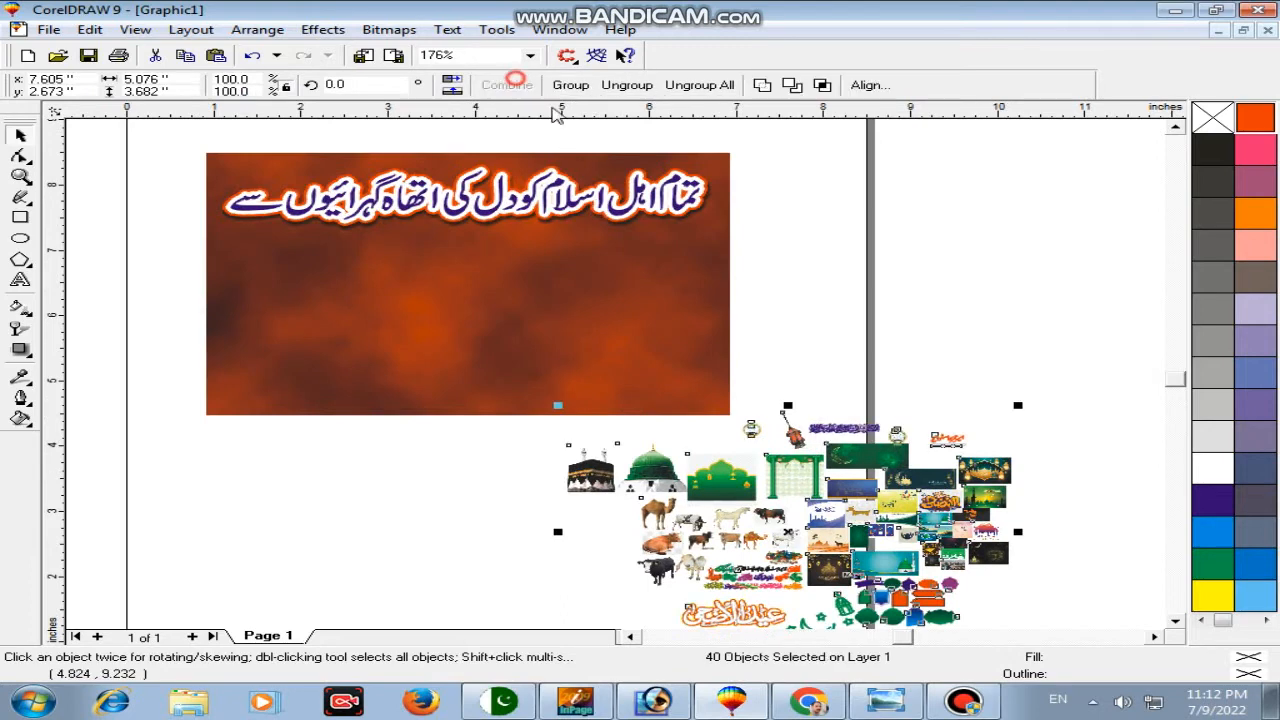
left_click(898, 304)
key("F2")
left_click_drag(606, 518, 822, 658)
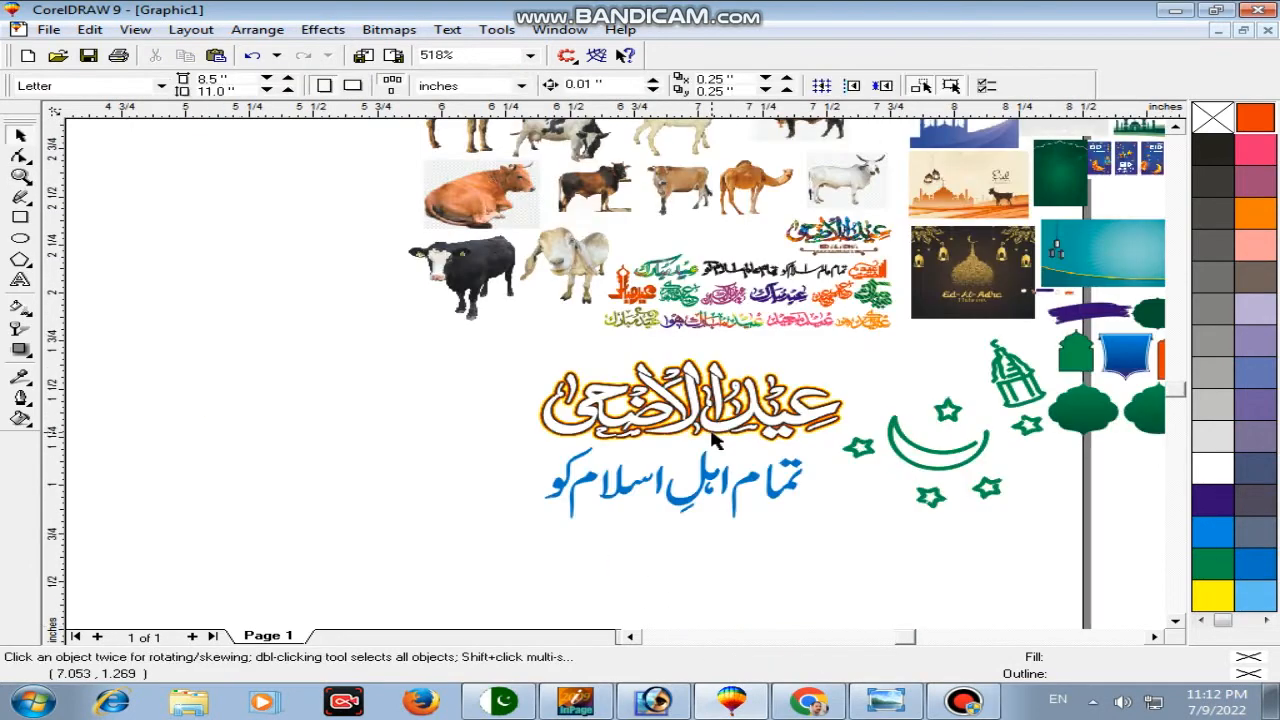
left_click(718, 422)
key("F3")
key("space")
left_click_drag(736, 582, 574, 280)
key("space")
left_click_drag(185, 157, 756, 430)
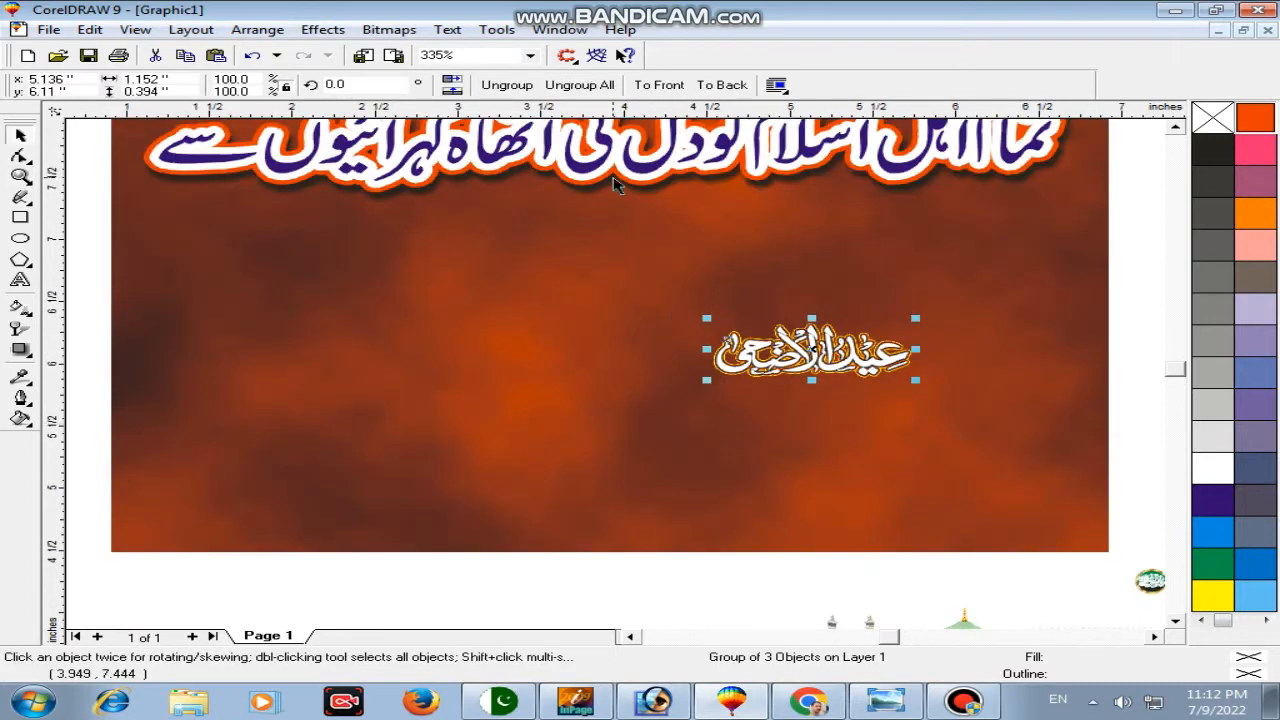
Step: Enlarge the calligraphy to about 4.12 × 1.41 inches and place it under the Urdu line
left_click(521, 85)
left_click(862, 368, "ctrl")
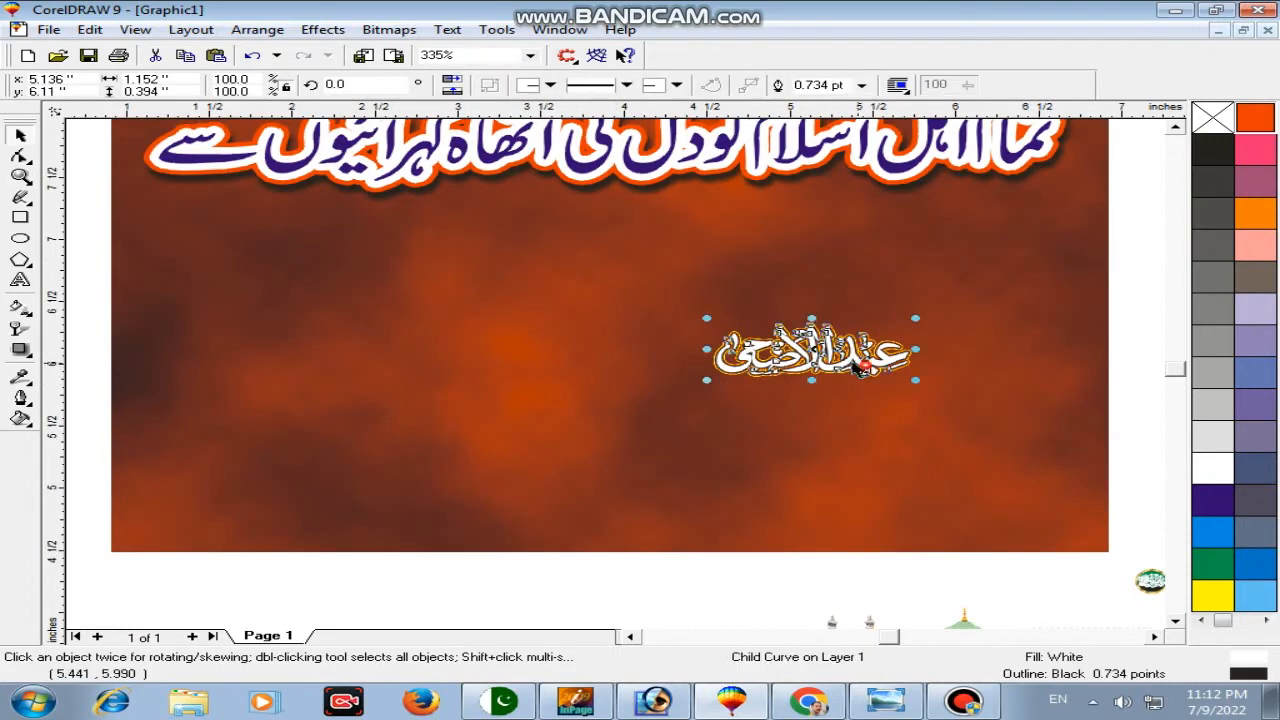
left_click(828, 345)
left_click_drag(895, 375, 1066, 396)
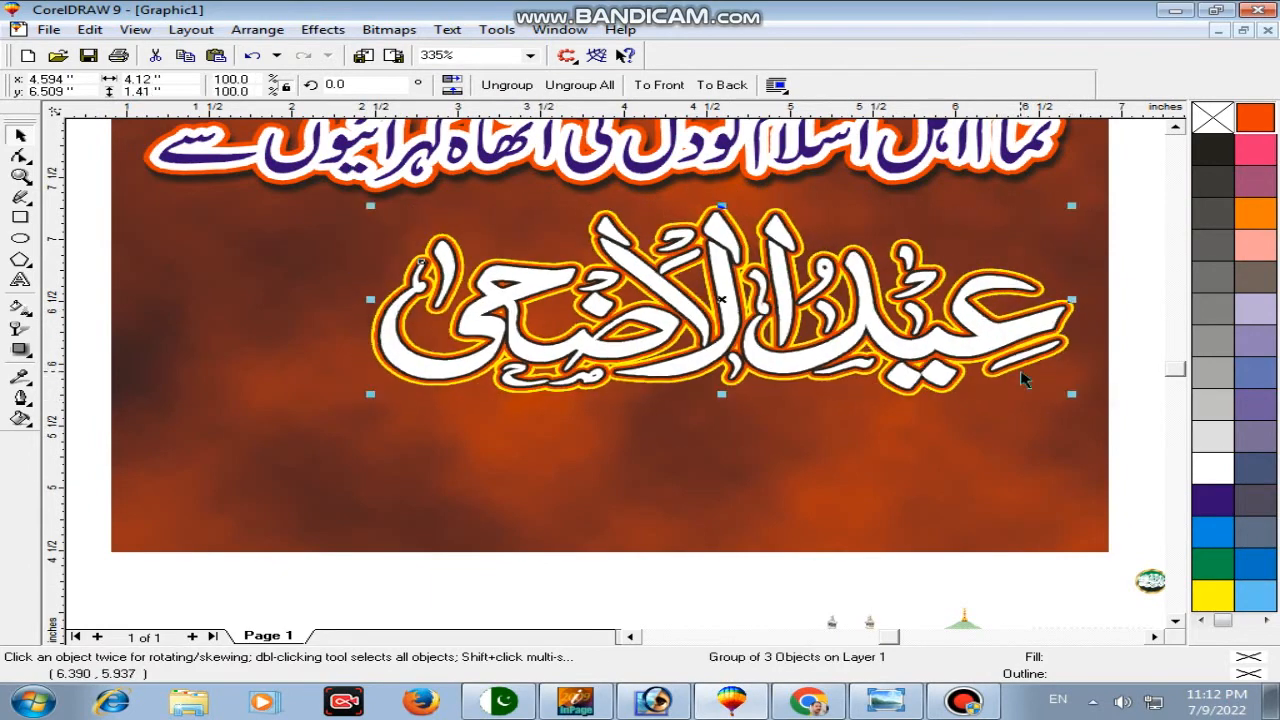
left_click_drag(998, 342, 1015, 347)
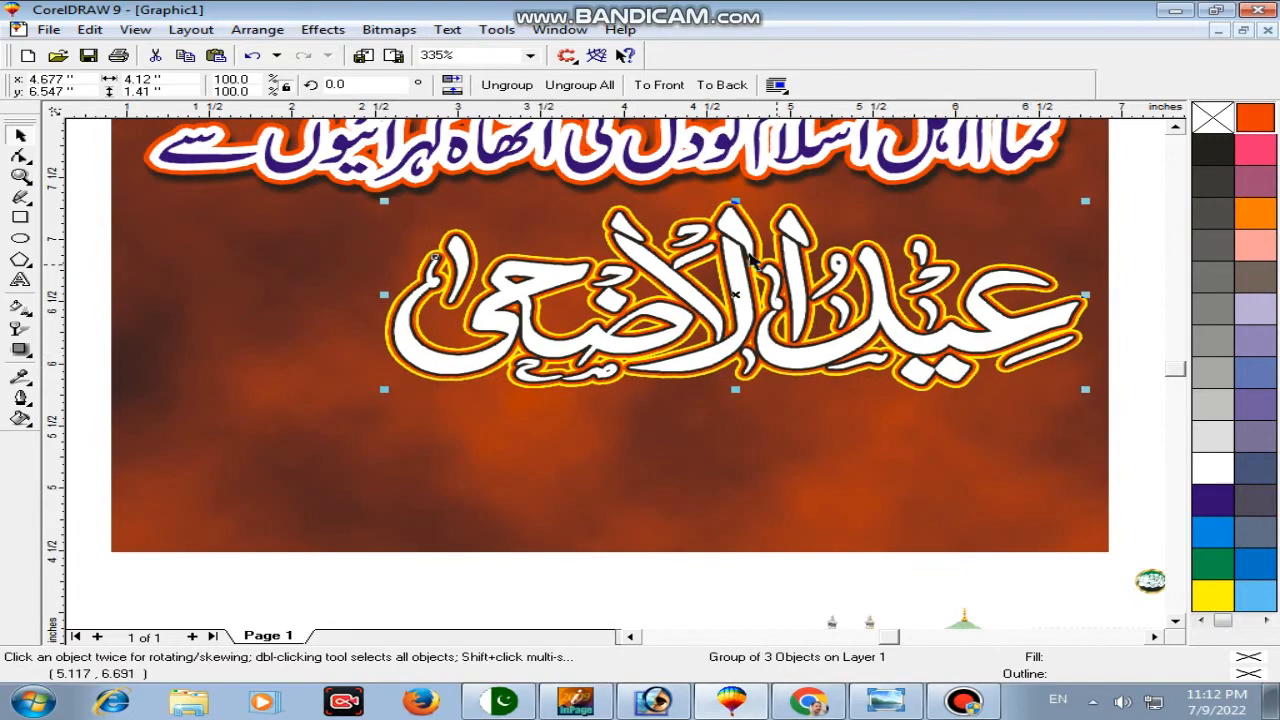
Step: Delete the extra white outlined layer and give the white lettering a black outline
left_click(515, 87)
left_click(1010, 325)
key("Delete")
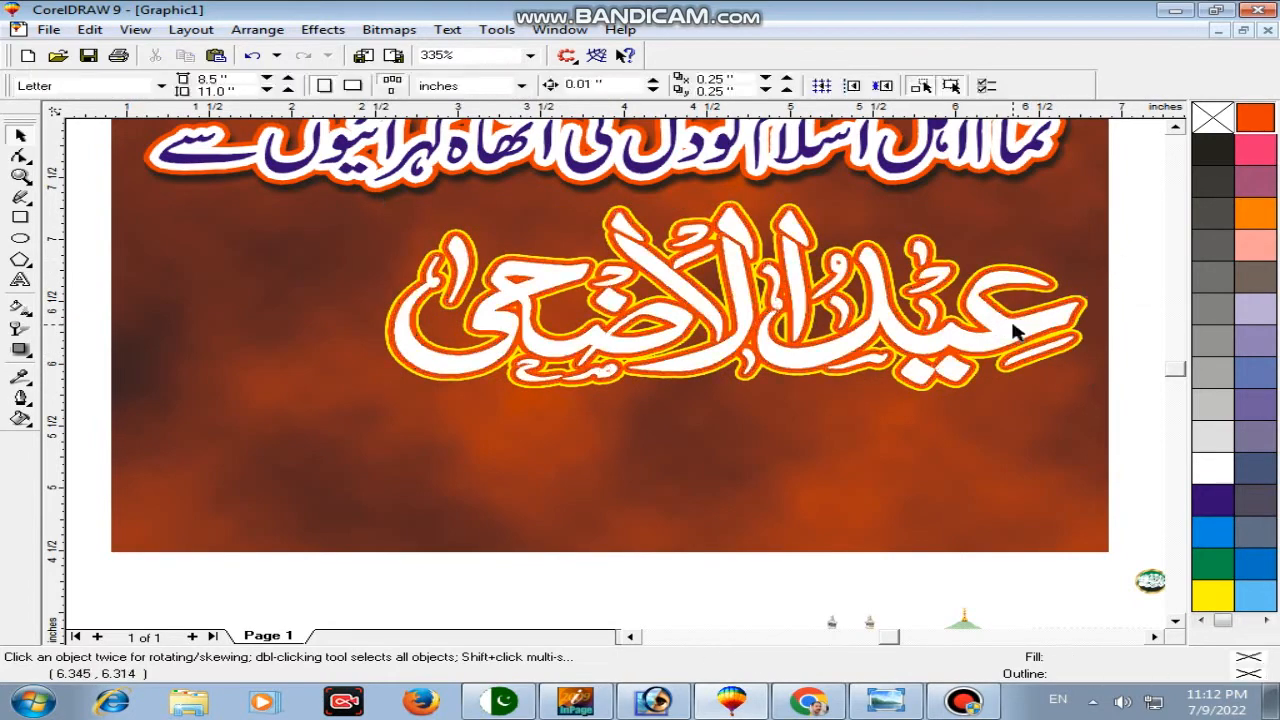
left_click(1012, 330)
right_click(1212, 148)
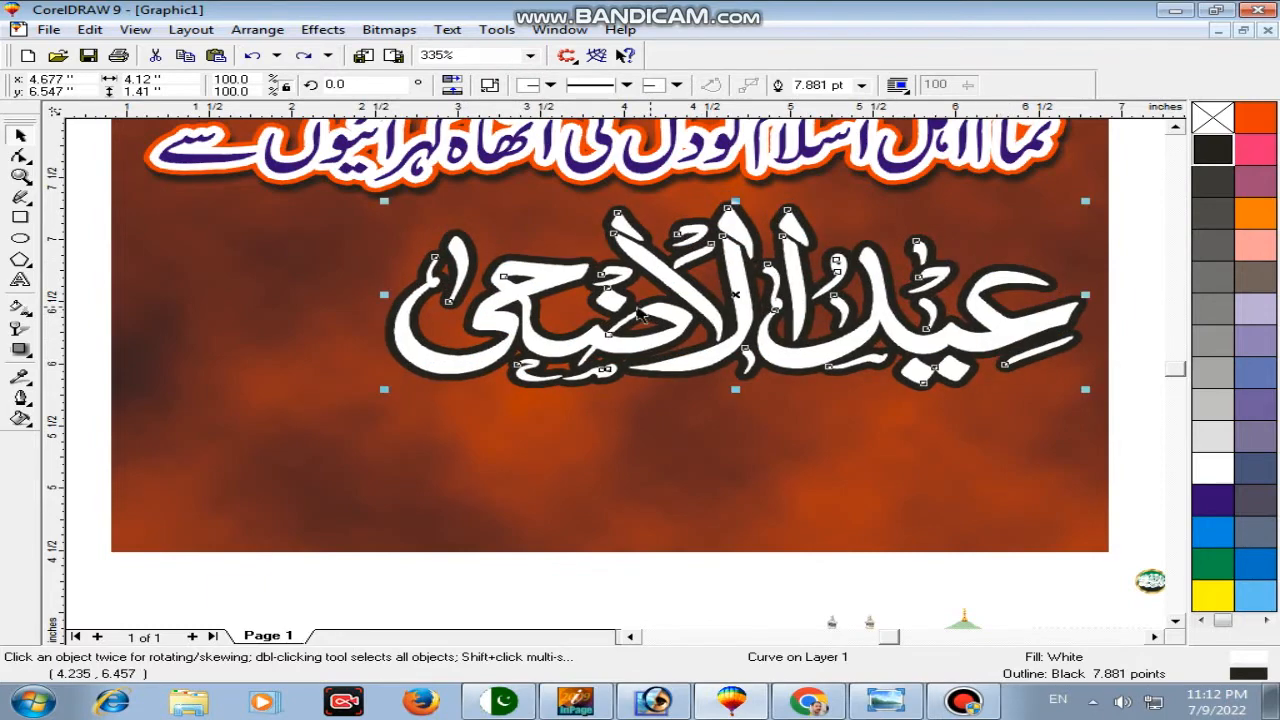
Step: Set the lettering's outline width to 5 pt
key("F12")
type("5")
key("Return")
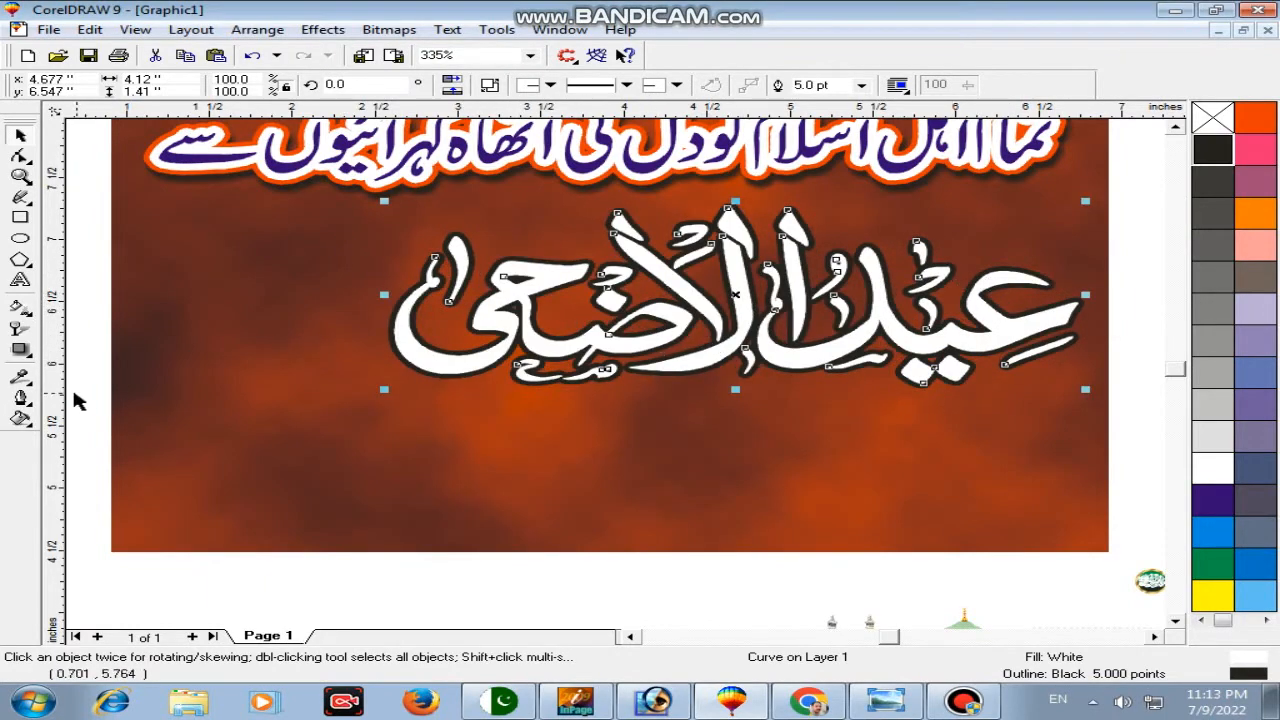
left_click(20, 397)
left_click(68, 406)
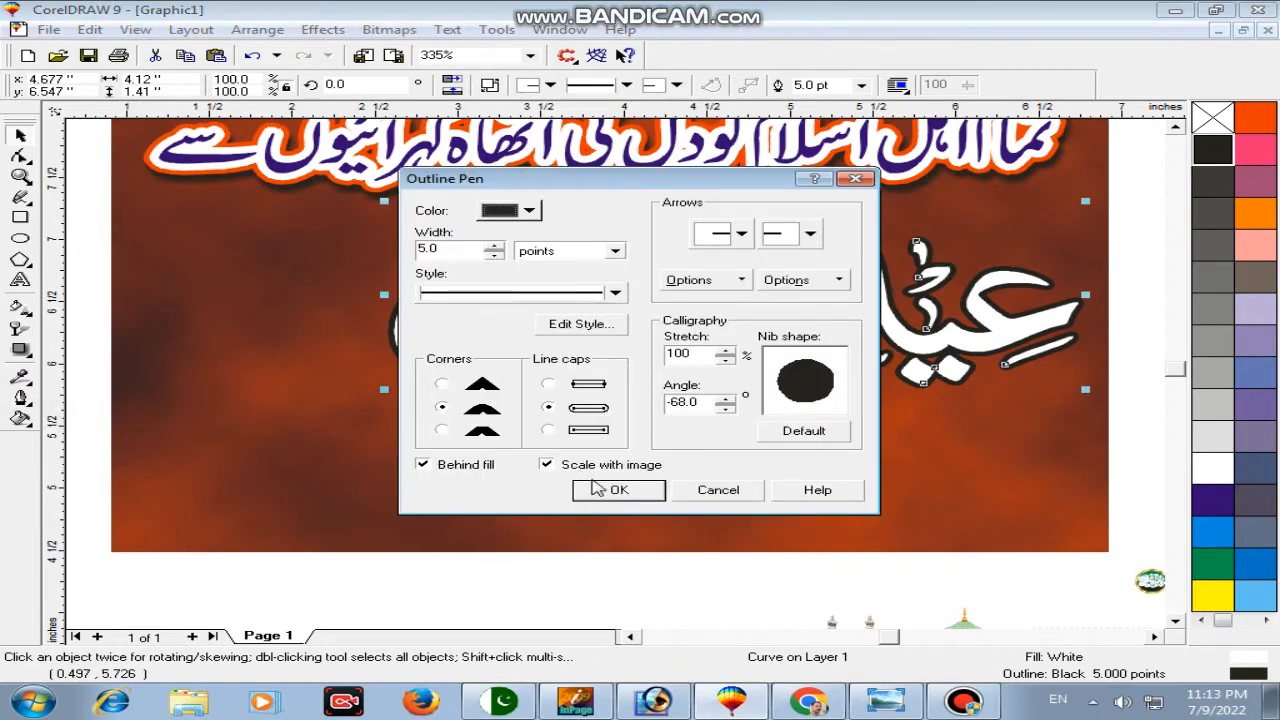
left_click(612, 489)
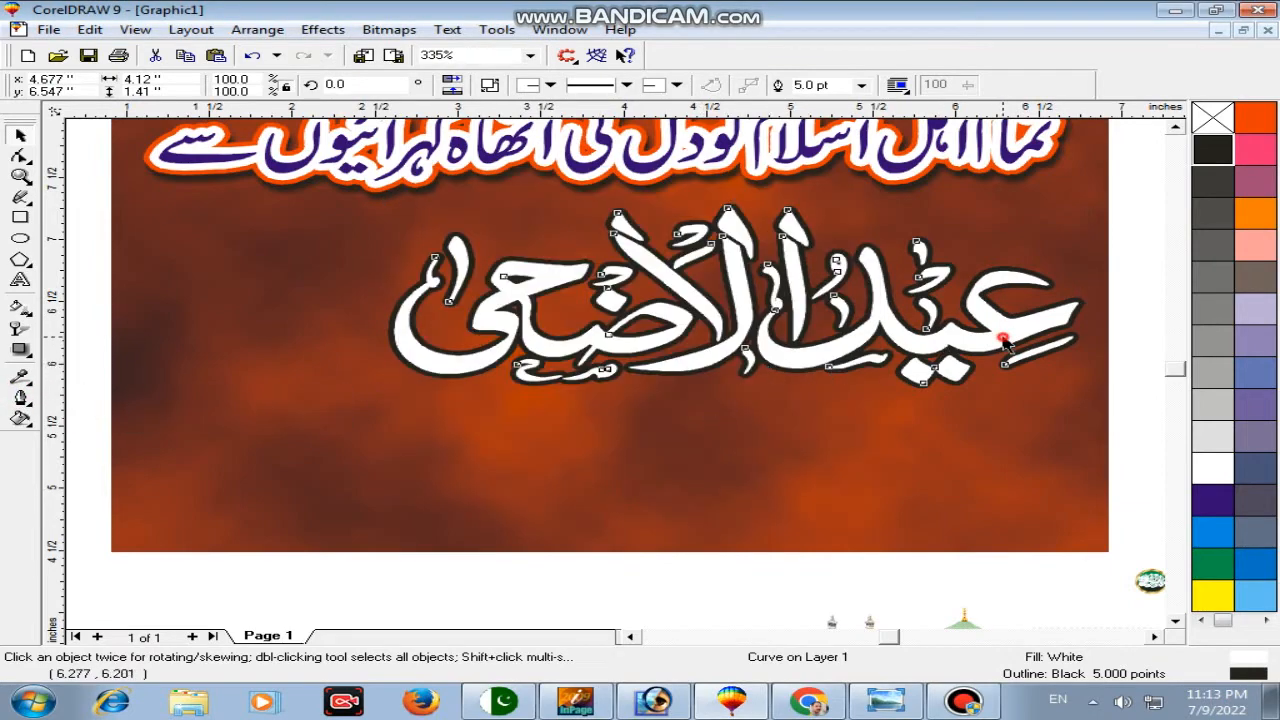
Step: Duplicate the lettering below and give the copy an orange-red fill and 10 pt orange-red outline
left_click_drag(1004, 343, 1000, 455)
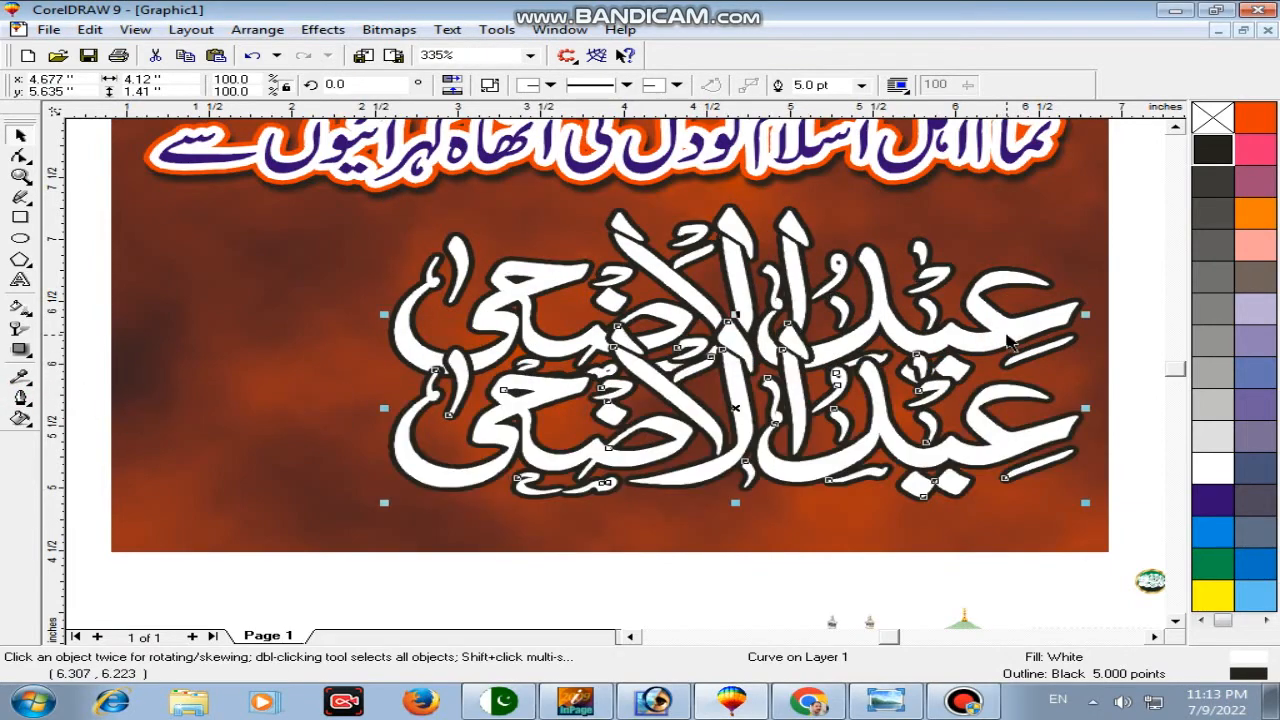
left_click(1260, 128)
right_click(1260, 128)
key("F12")
left_click_drag(452, 250, 277, 250)
type("10")
key("Return")
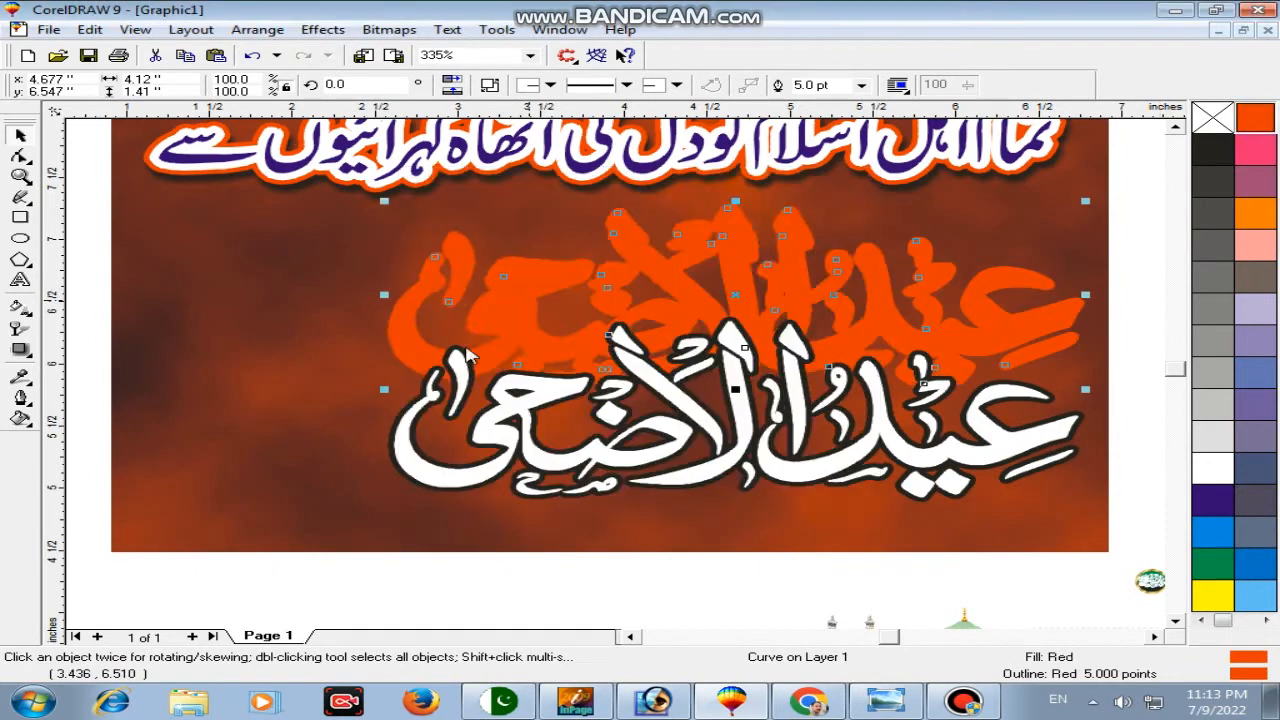
key("F12")
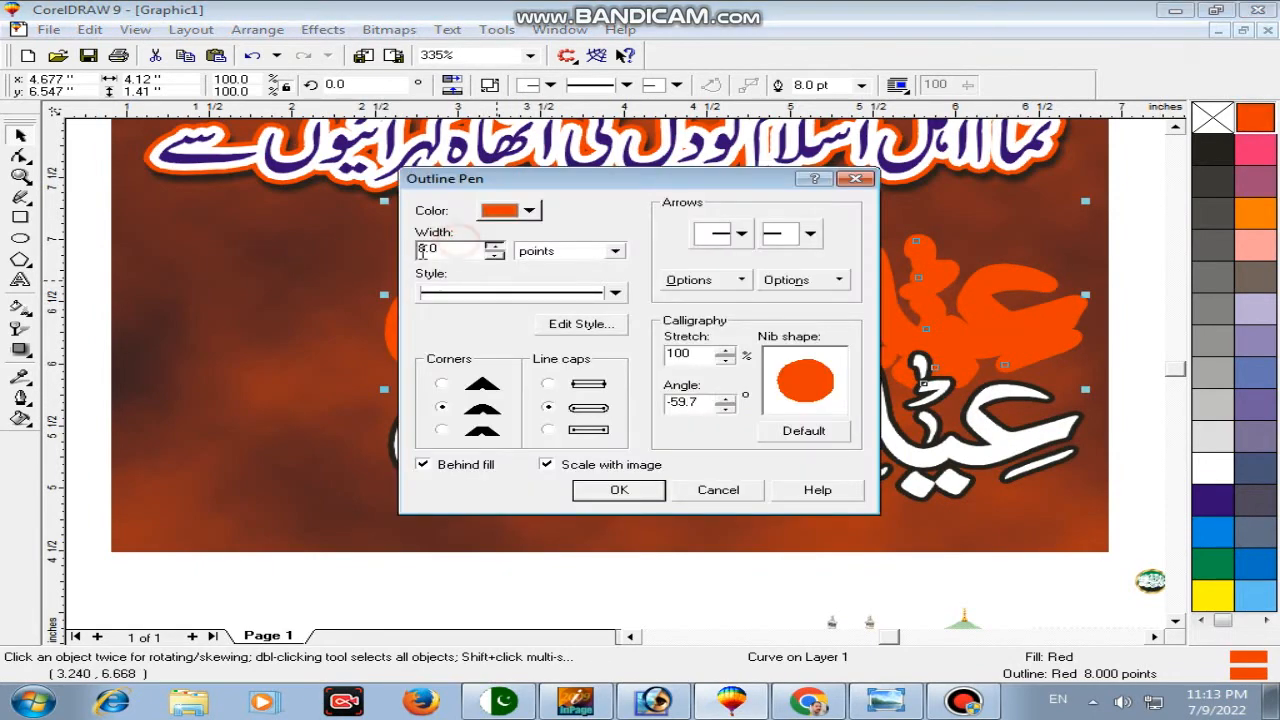
type("10")
key("Return")
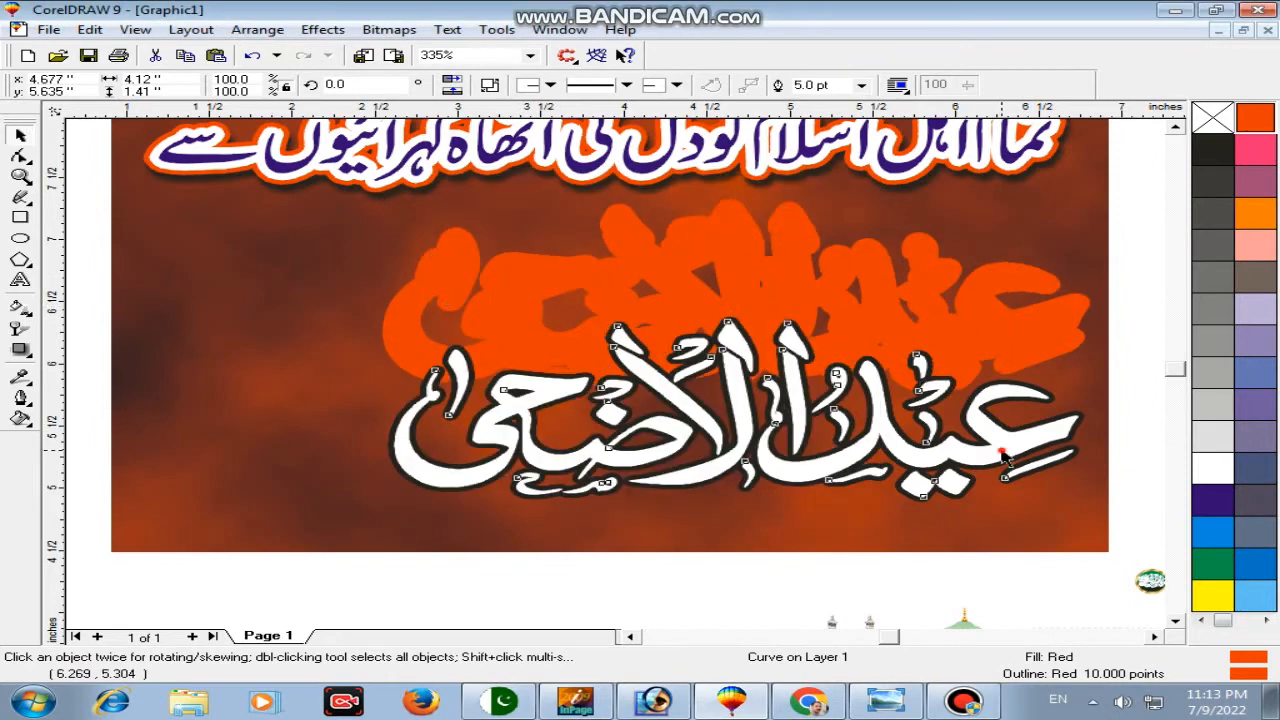
Step: Align the lettering over the orange copy, fill it yellow, and group both layers
left_click(1005, 347, "shift")
key("c")
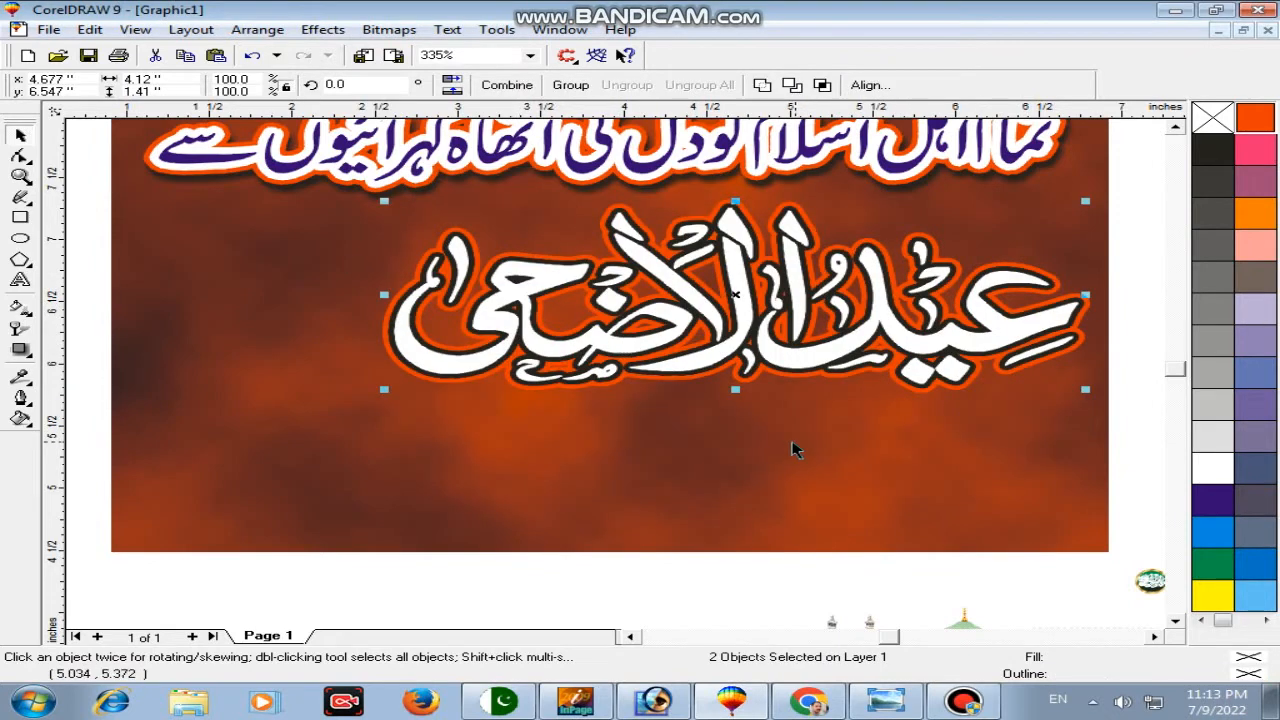
left_click(778, 582)
left_click(800, 365)
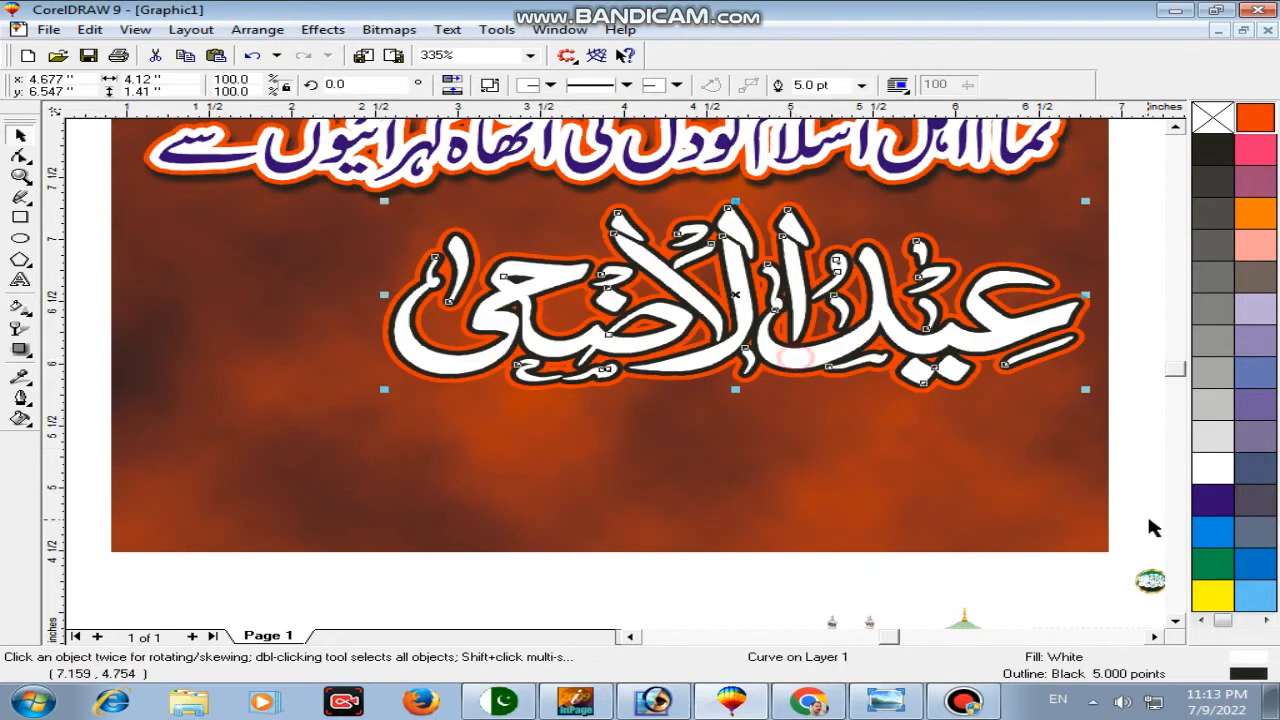
left_click(1213, 596)
left_click(21, 312)
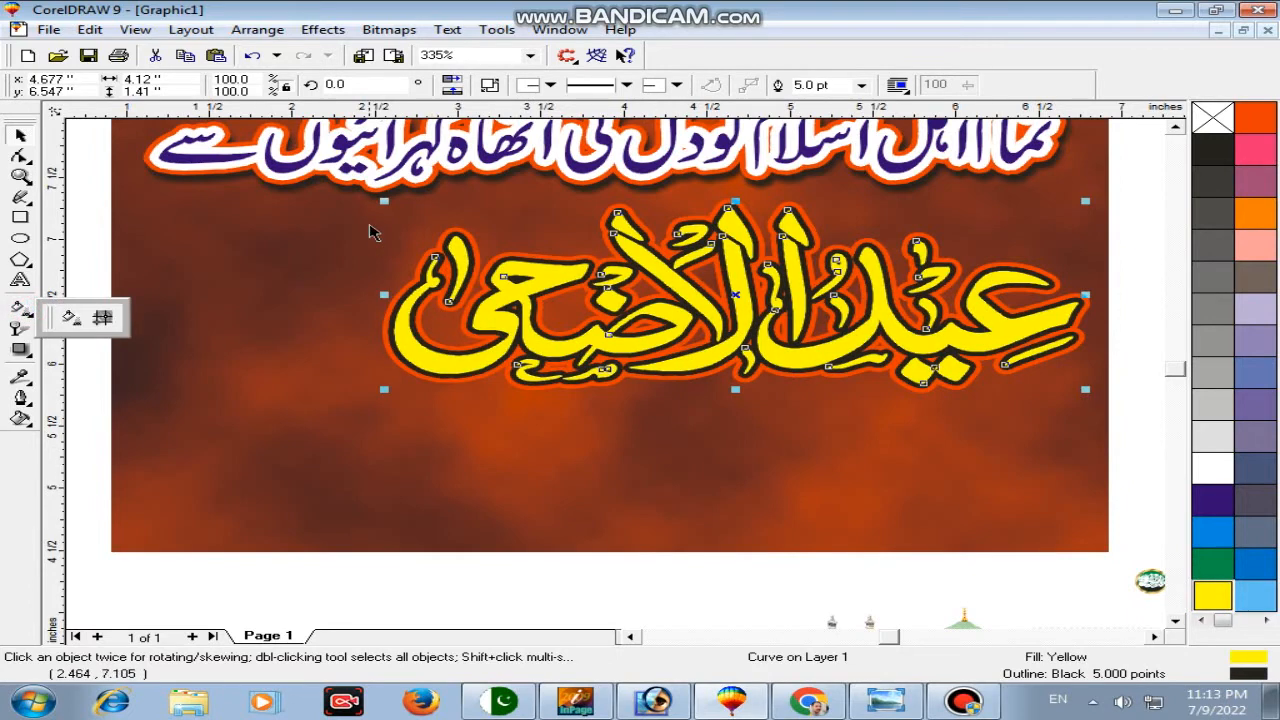
left_click_drag(280, 185, 1000, 412)
key("ctrl+g")
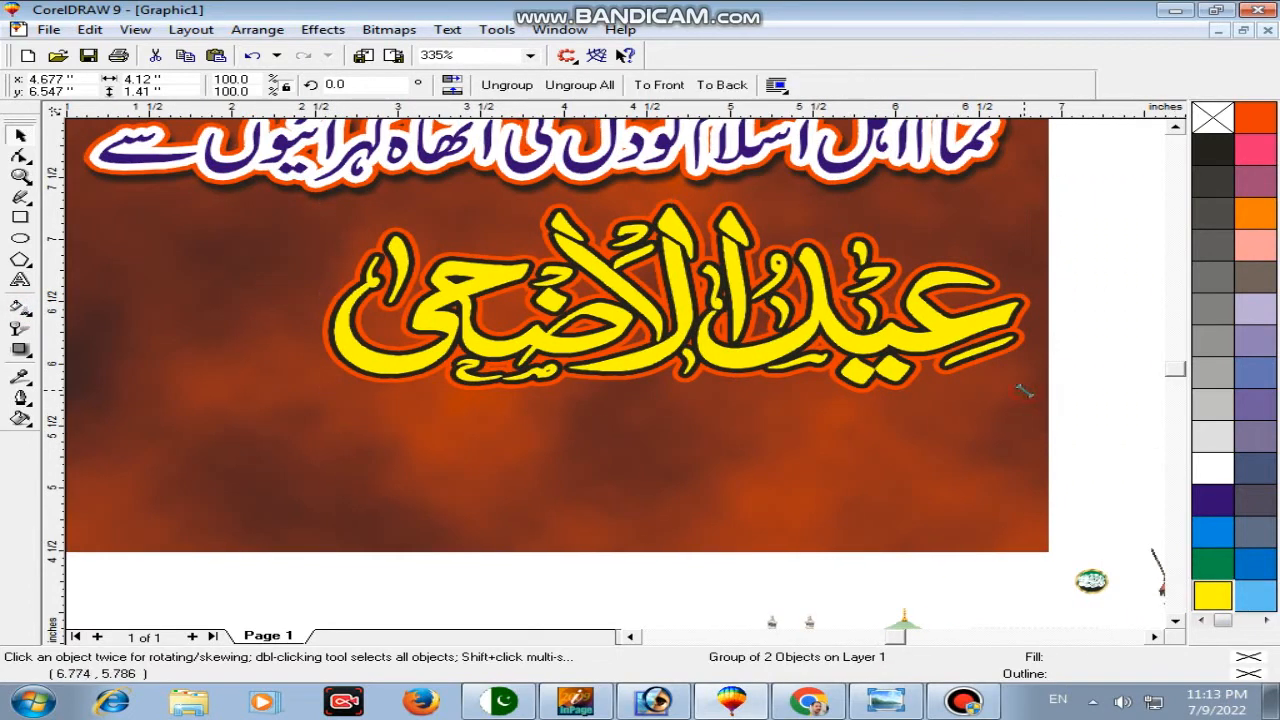
left_click(1080, 422)
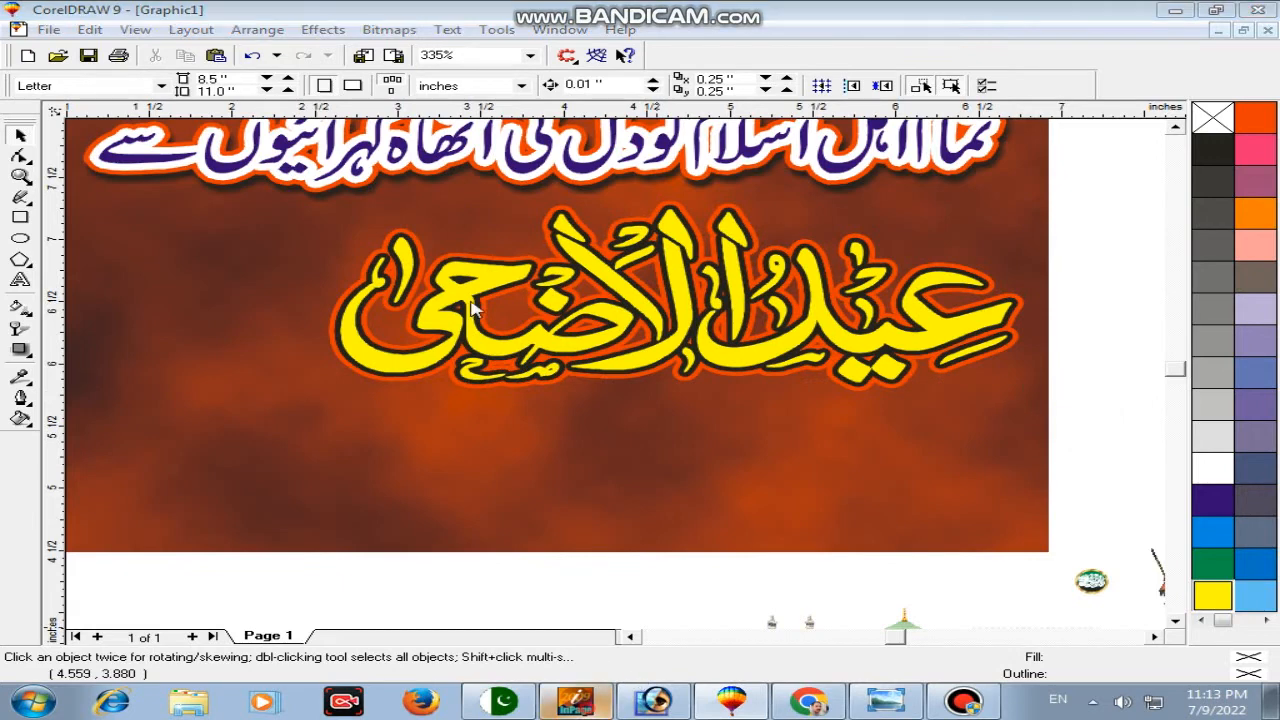
Step: Create a new InPage document with default page settings, viewed at 200%
key("alt+Tab")
left_click(21, 32)
left_click(45, 52)
left_click(840, 291)
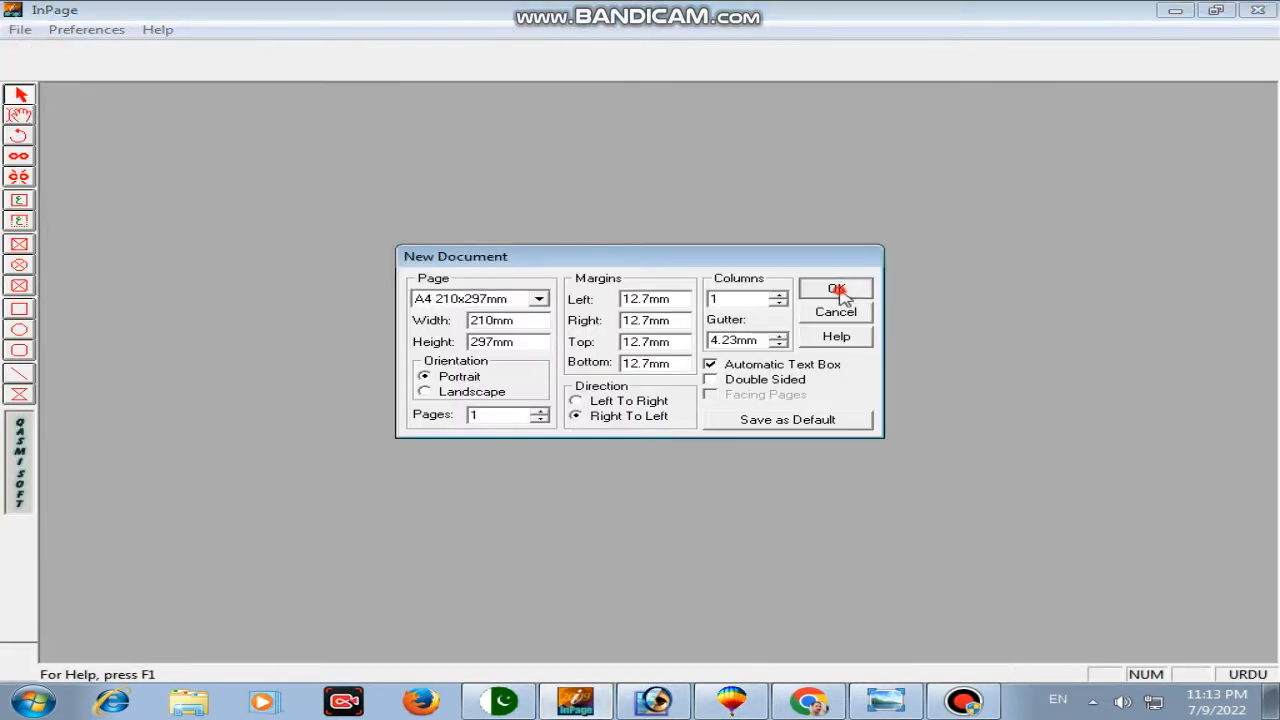
right_click(686, 286)
mouse_move(745, 298)
left_click(945, 360)
Step: Type مبارک ہو, set it in Bombay Black, and copy it
type("مبارک ہو")
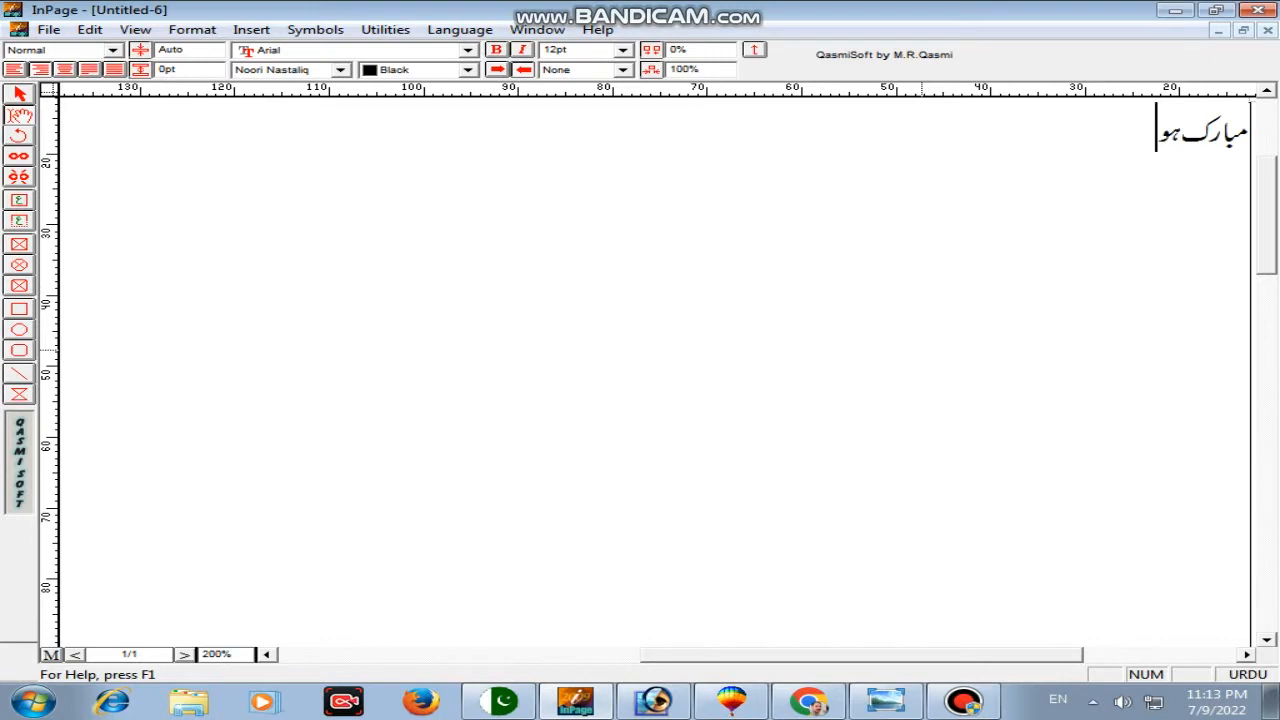
key("ctrl+a")
left_click(341, 69)
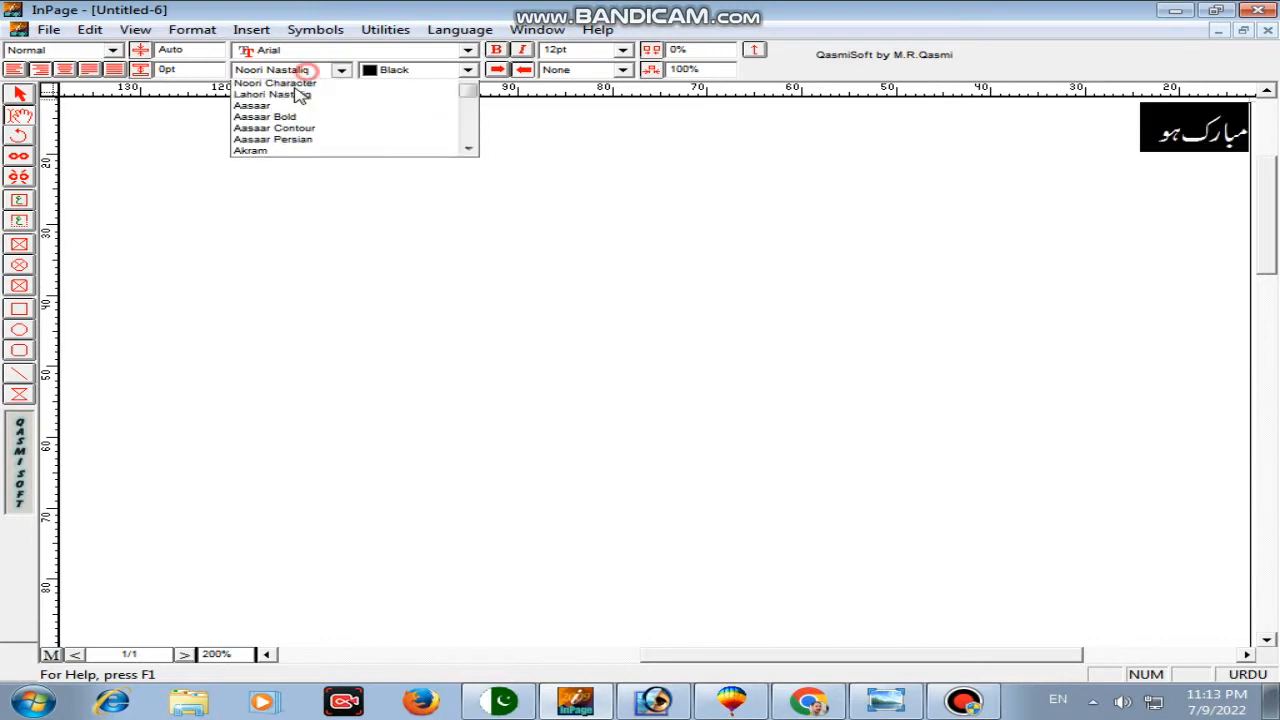
left_click(285, 84)
left_click(289, 108)
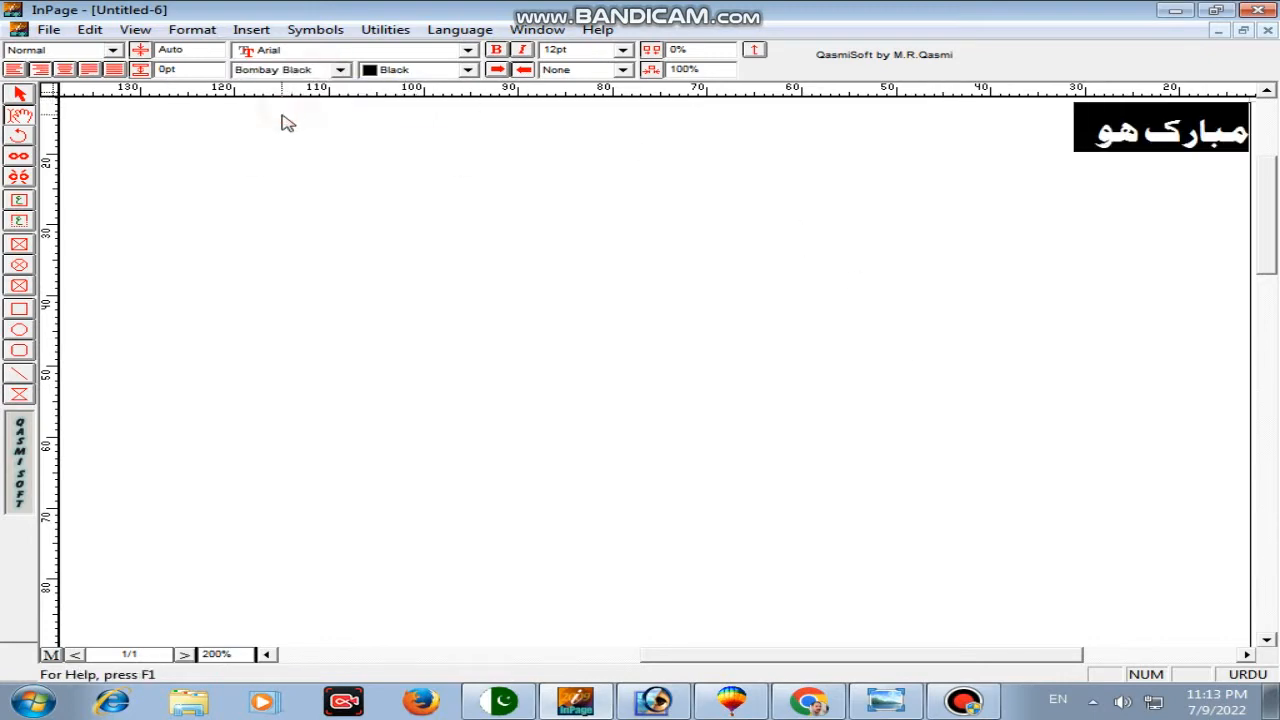
right_click(380, 149)
left_click(434, 234)
key("alt+Tab")
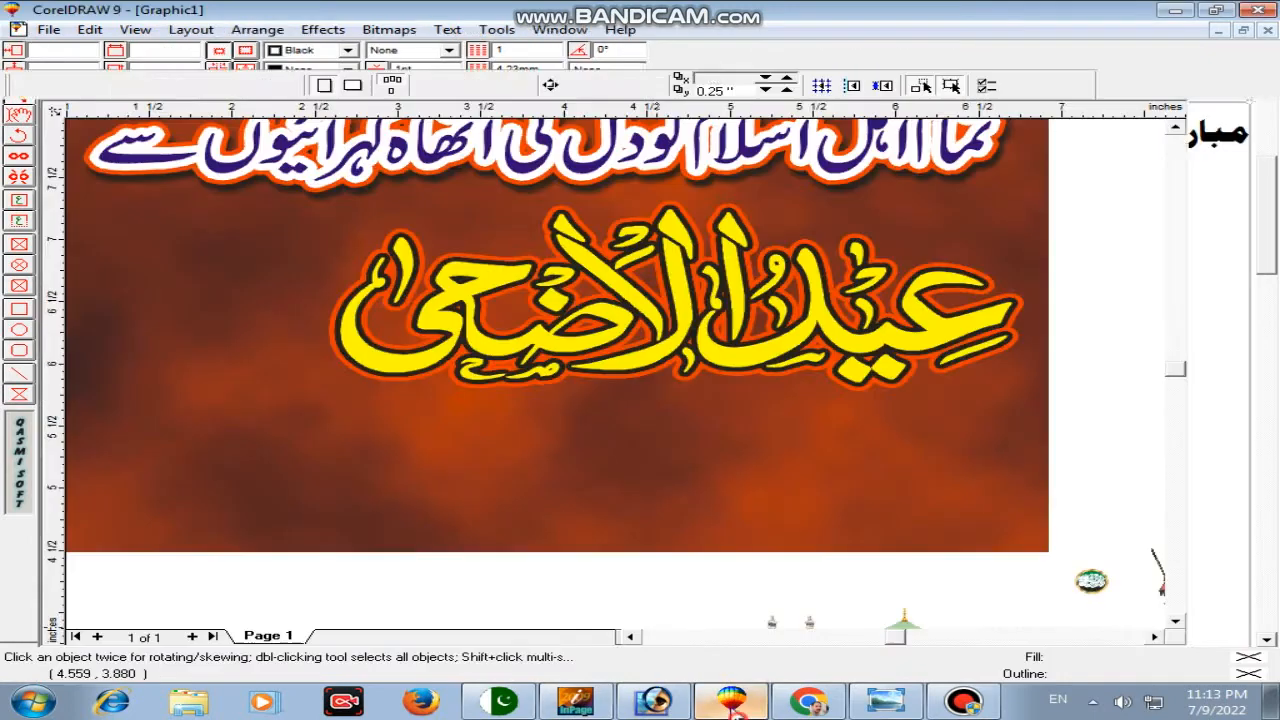
Step: Paste مبارک ہو into the banner, scale it to 5%, then position and enlarge it
right_click(1120, 277)
left_click(985, 403)
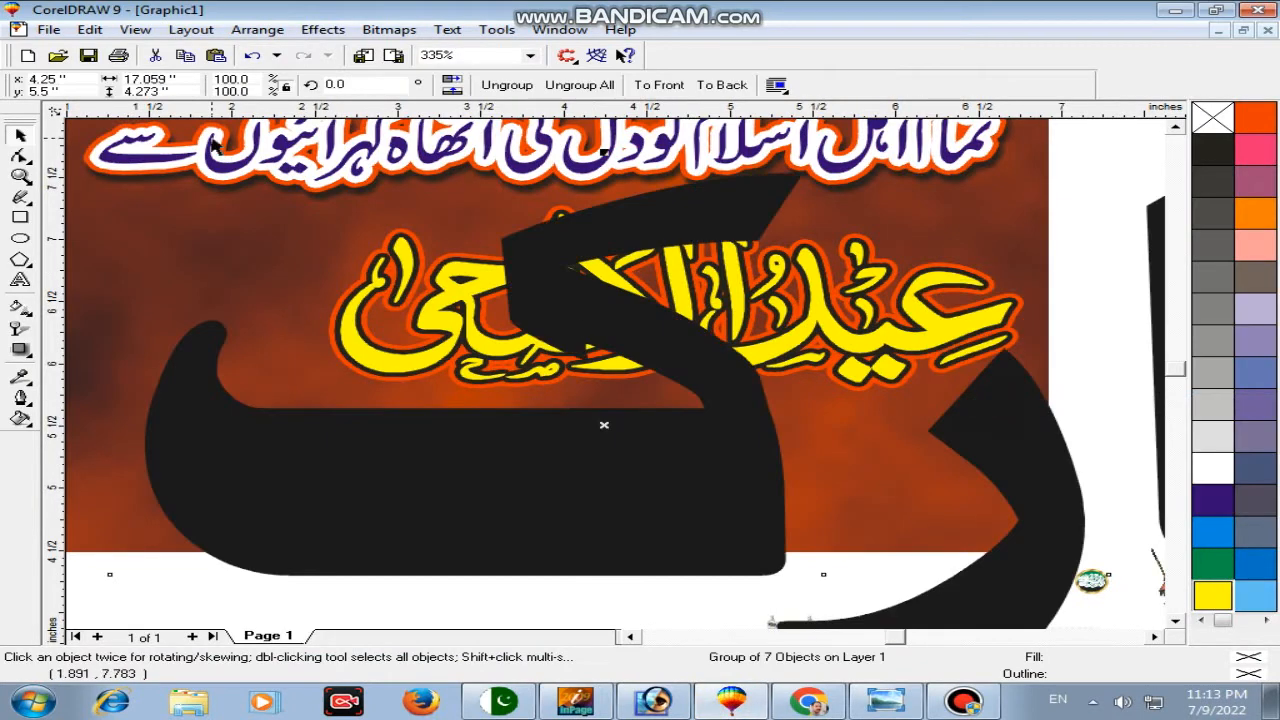
type("5")
key("Return")
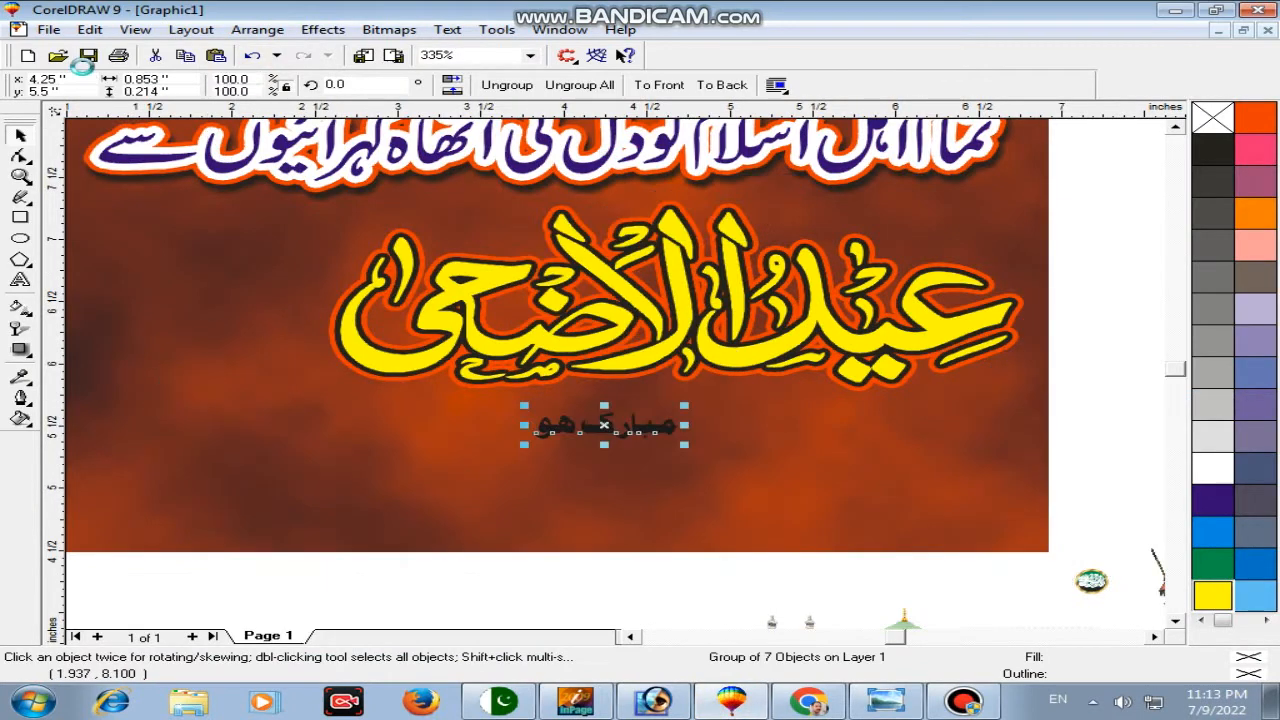
left_click_drag(636, 427, 934, 517)
left_click_drag(808, 425, 808, 434)
Step: Ungroup and weld the phrase's pieces, then size it about 3.1 inches wide below the lettering
left_click(507, 86)
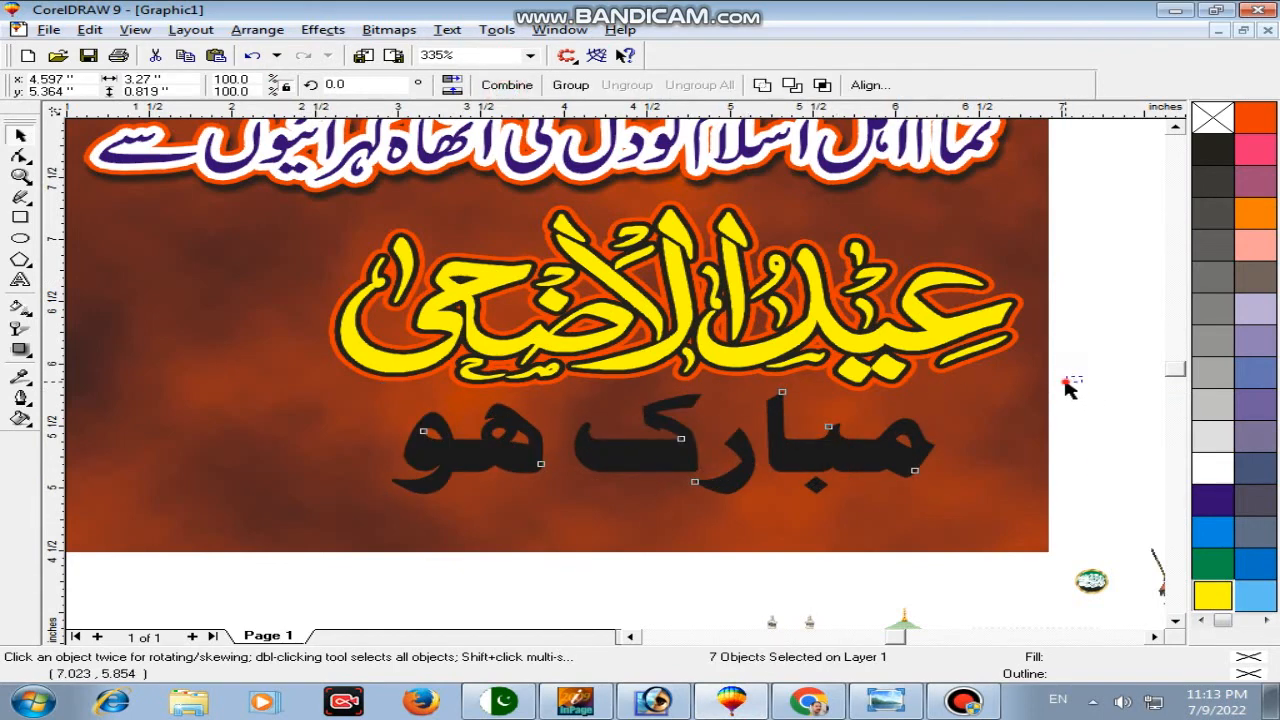
left_click_drag(1066, 380, 557, 537)
left_click_drag(994, 571, 369, 378)
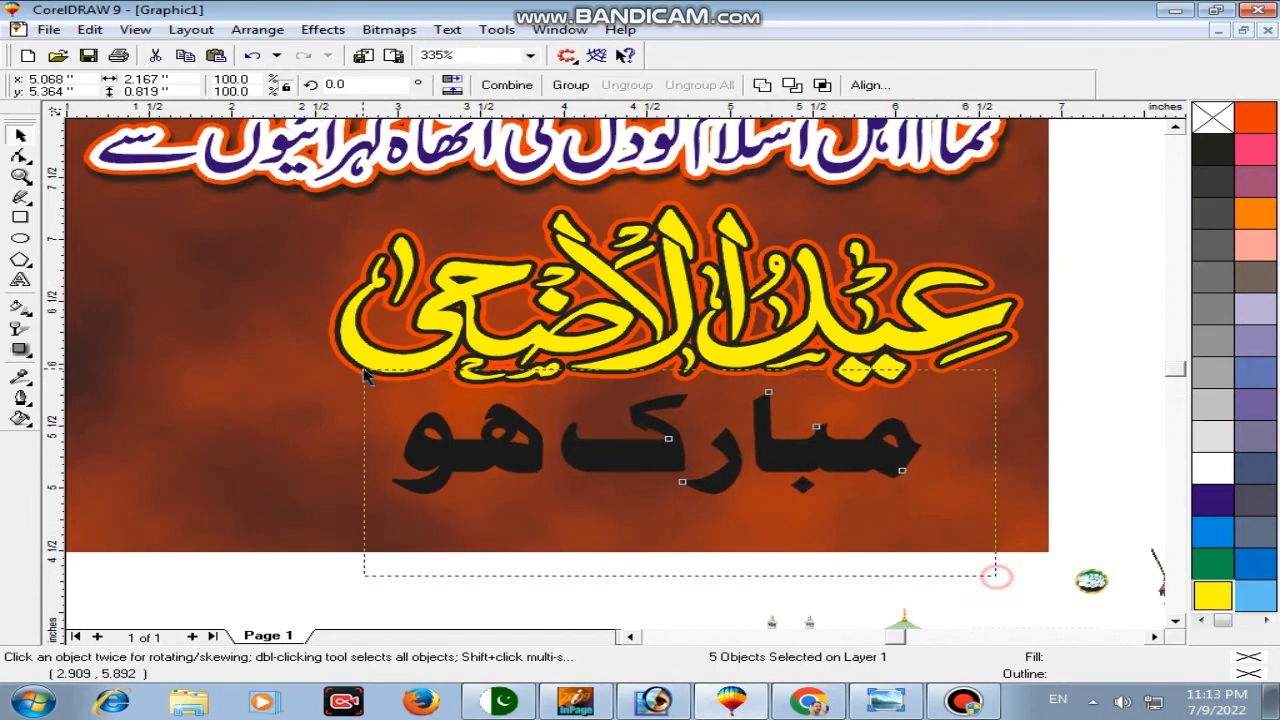
left_click(762, 85)
key("ctrl+z")
key("ctrl+z")
key("ctrl+z")
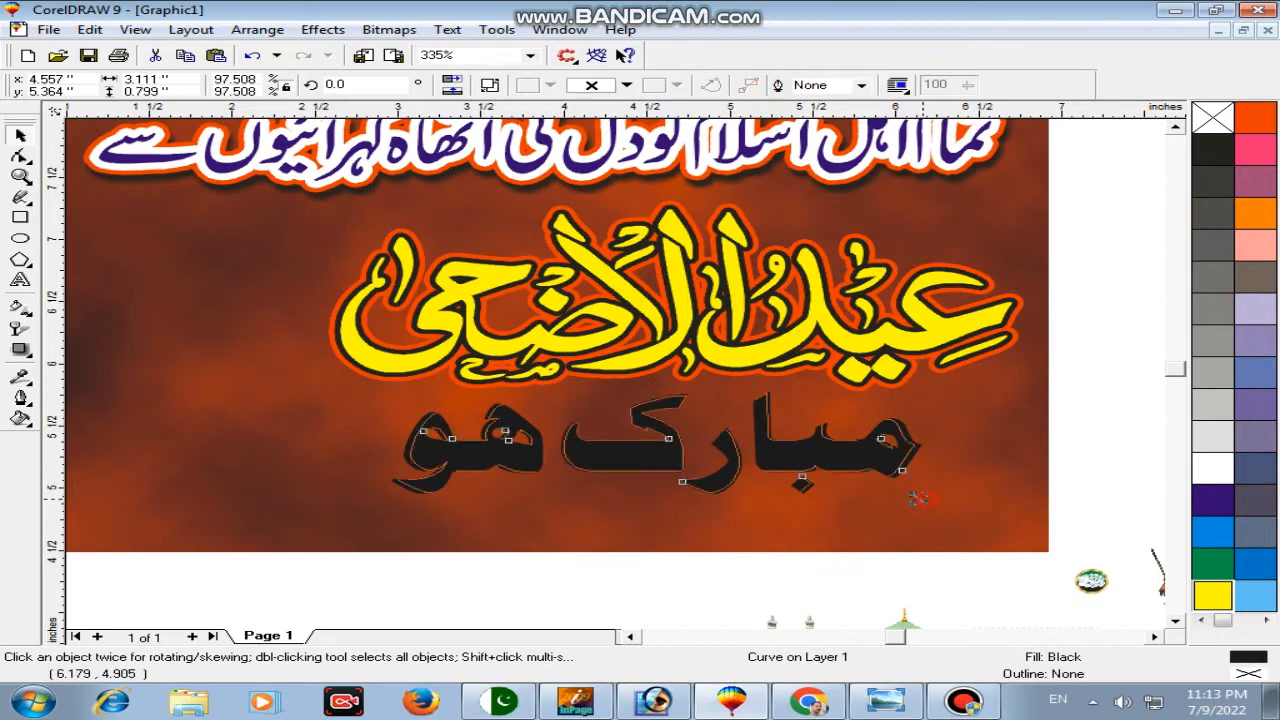
left_click_drag(1075, 385, 443, 543)
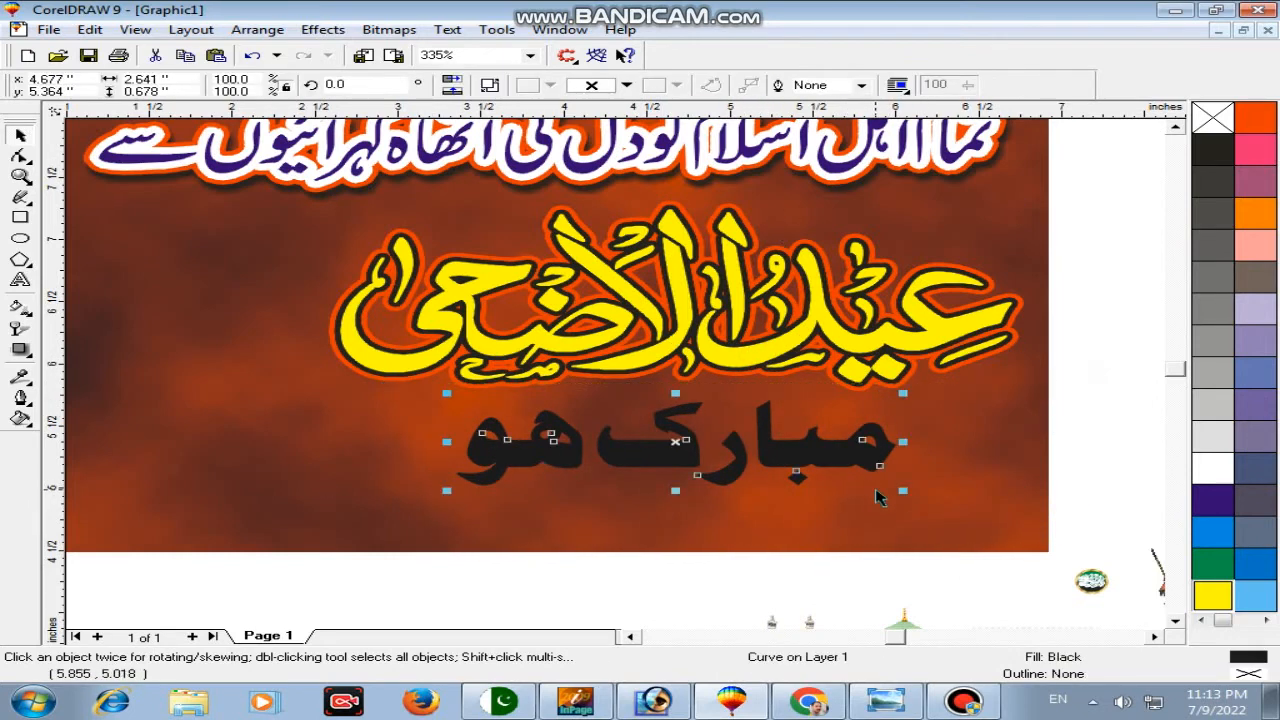
left_click_drag(902, 492, 941, 512)
left_click_drag(849, 460, 849, 468)
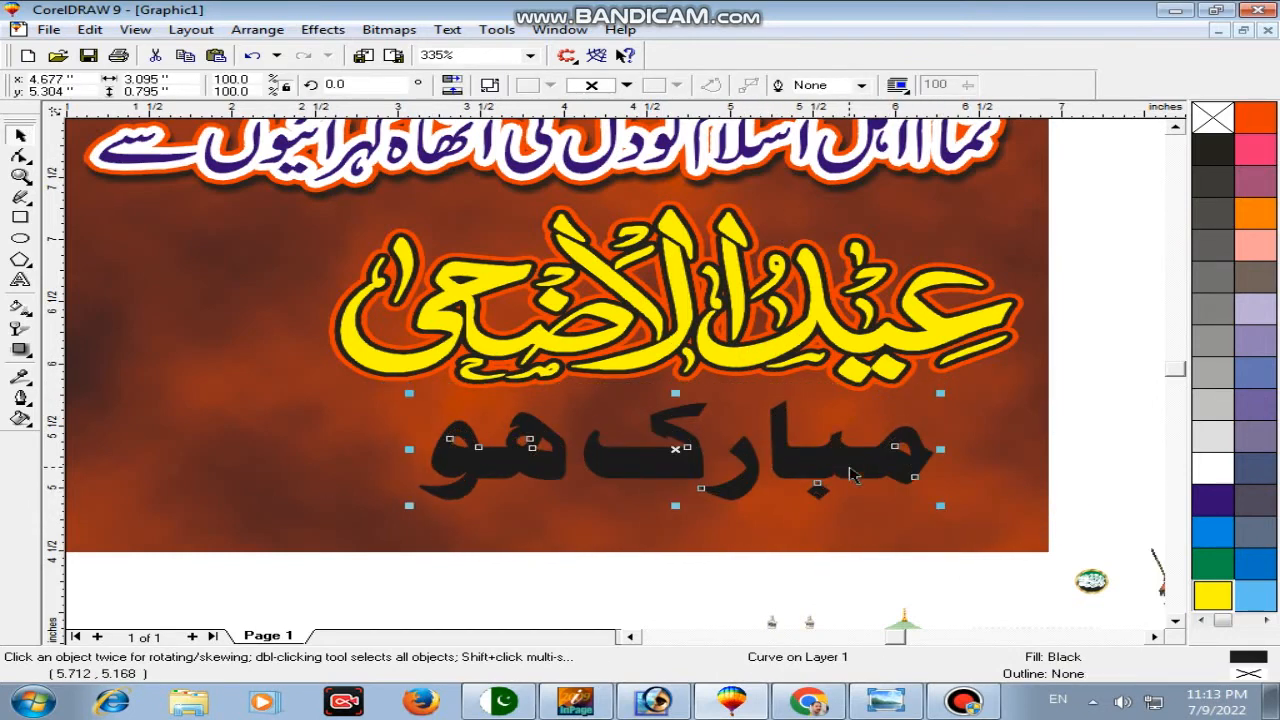
Step: Fill مبارک ہو green and give it a white 8 pt outline
left_click(1210, 575)
right_click(1210, 575)
key("F12")
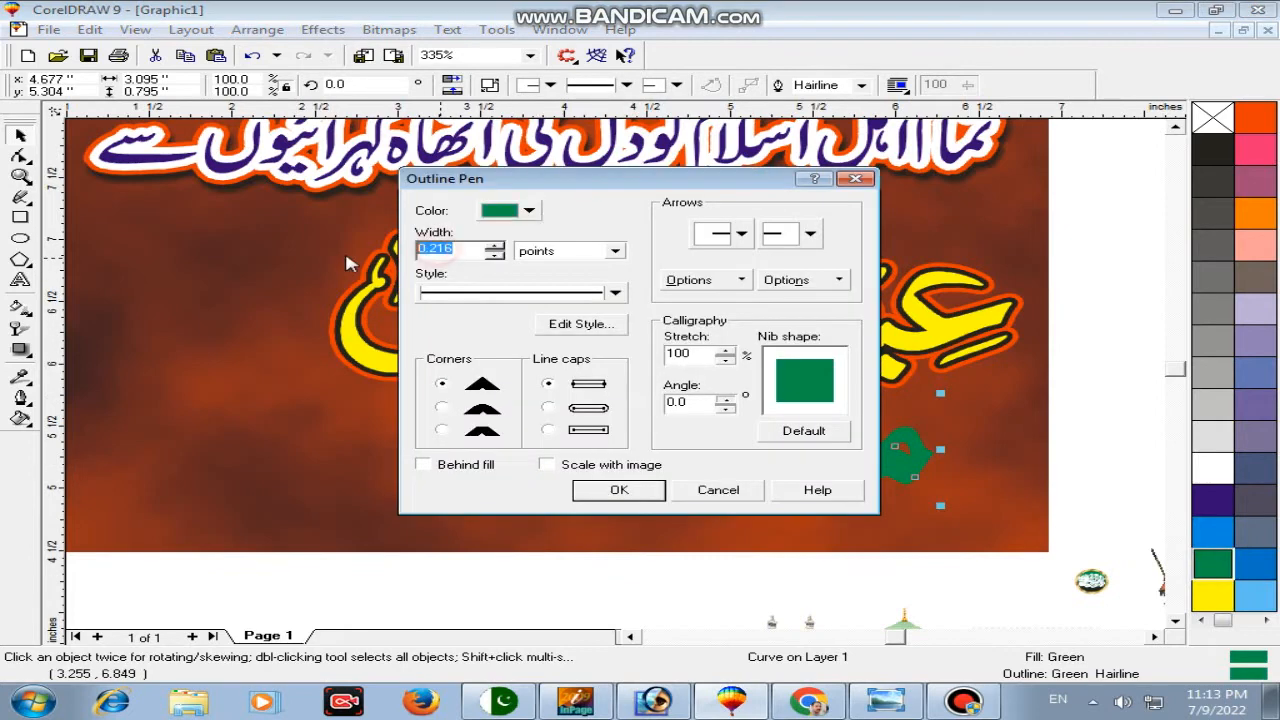
left_click(586, 489)
right_click(1219, 473)
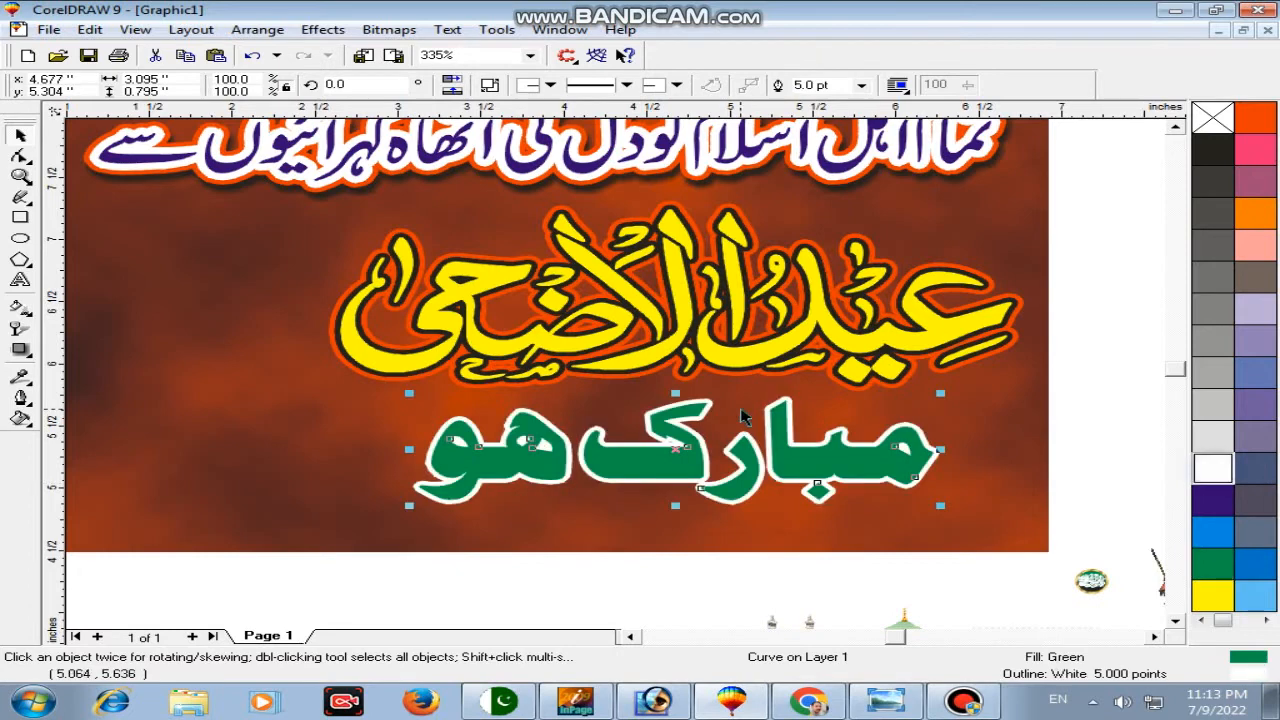
key("F12")
double_click(425, 248)
type("8")
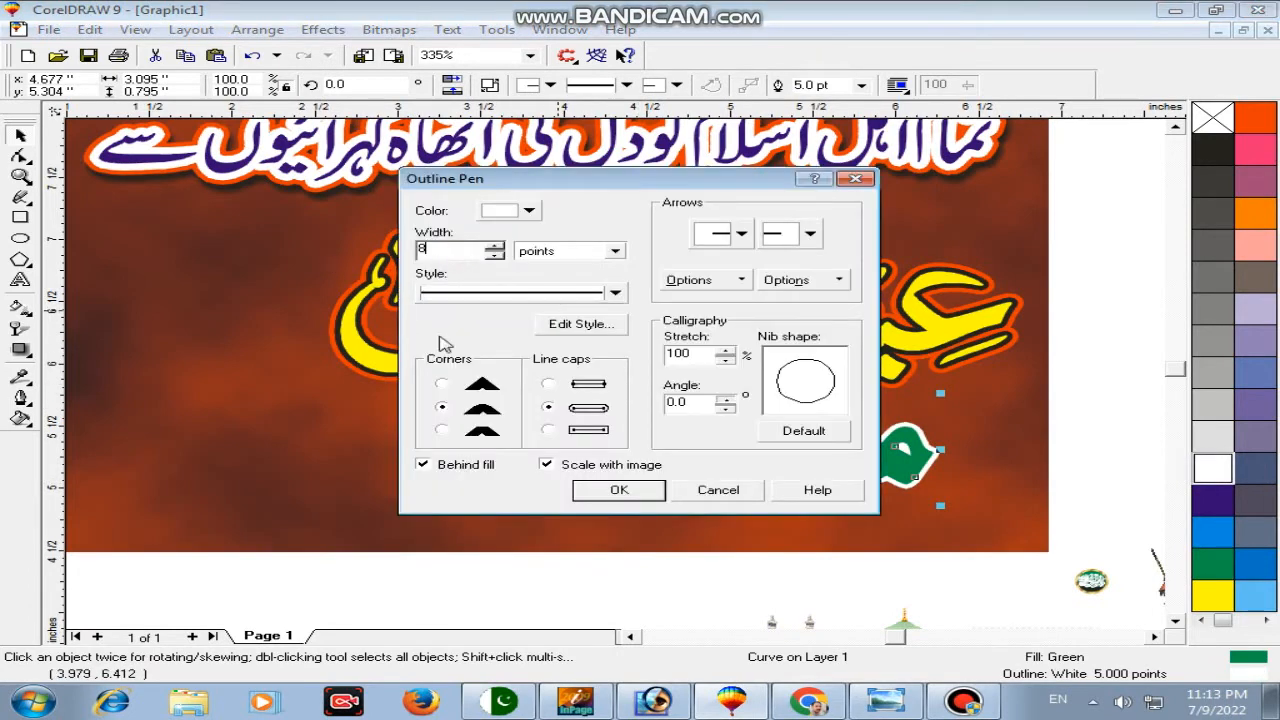
key("Return")
Step: Add a slightly offset copy of the text and colour it magenta
left_click_drag(810, 462, 820, 479)
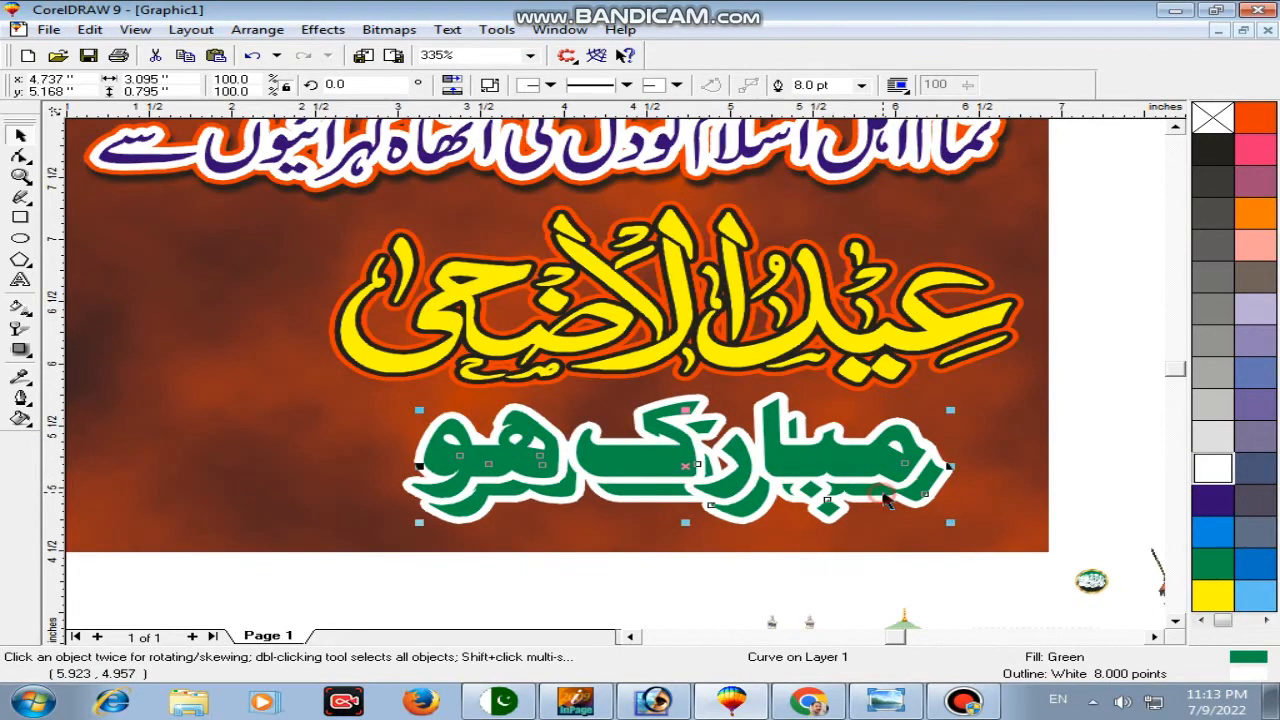
left_click(1245, 163)
left_click(19, 348)
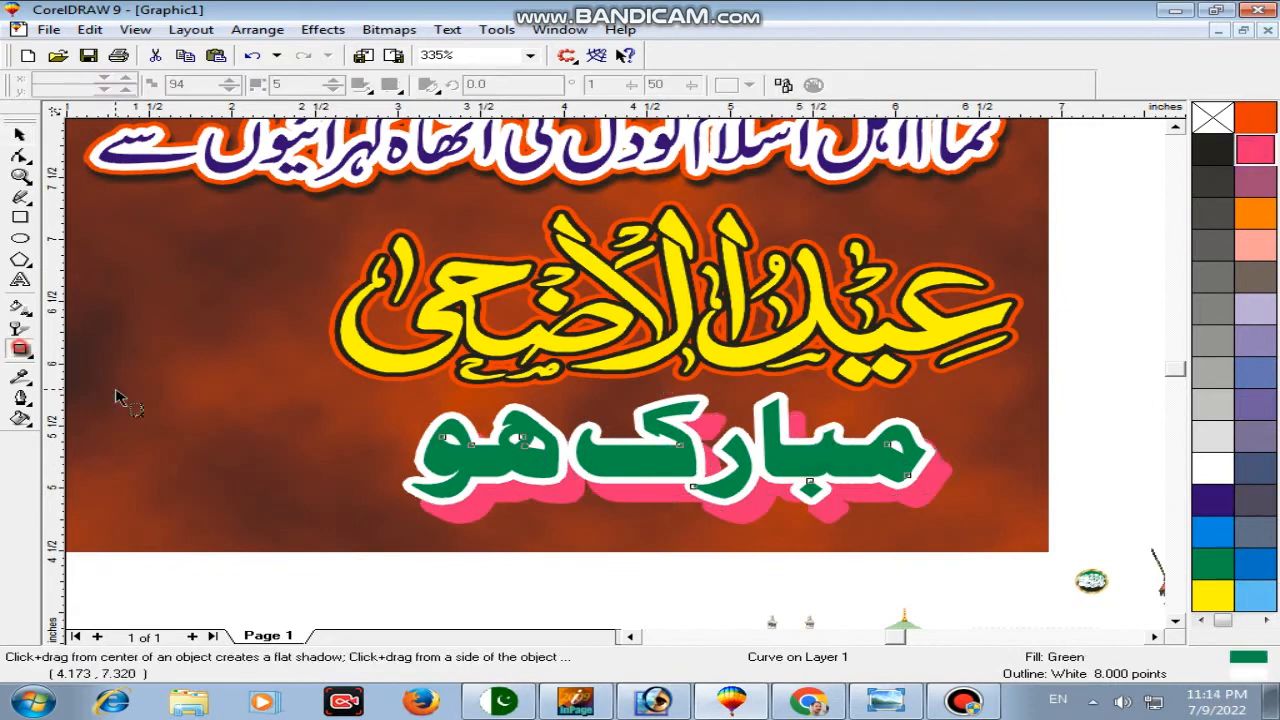
Step: Blend the green مبارک ہو into its magenta copy for 3D depth and group it with the yellow title
left_click(22, 350)
left_click(71, 358)
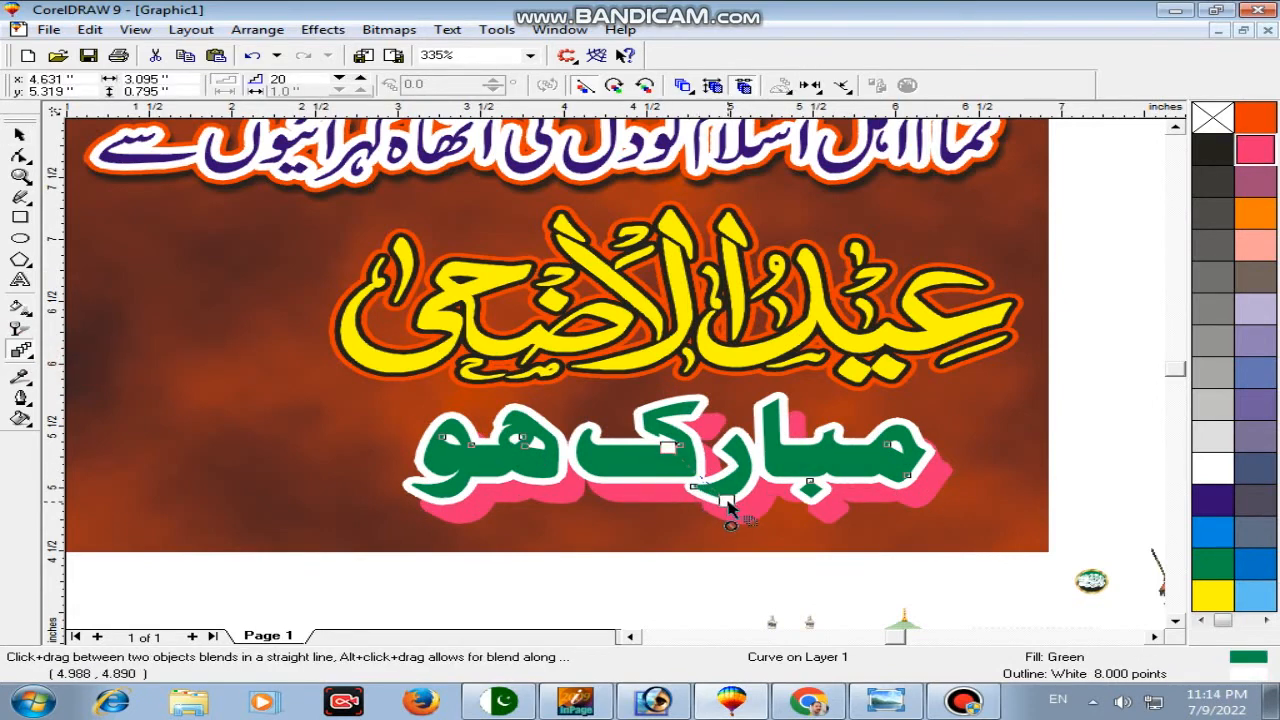
left_click_drag(757, 507, 760, 500)
key("space")
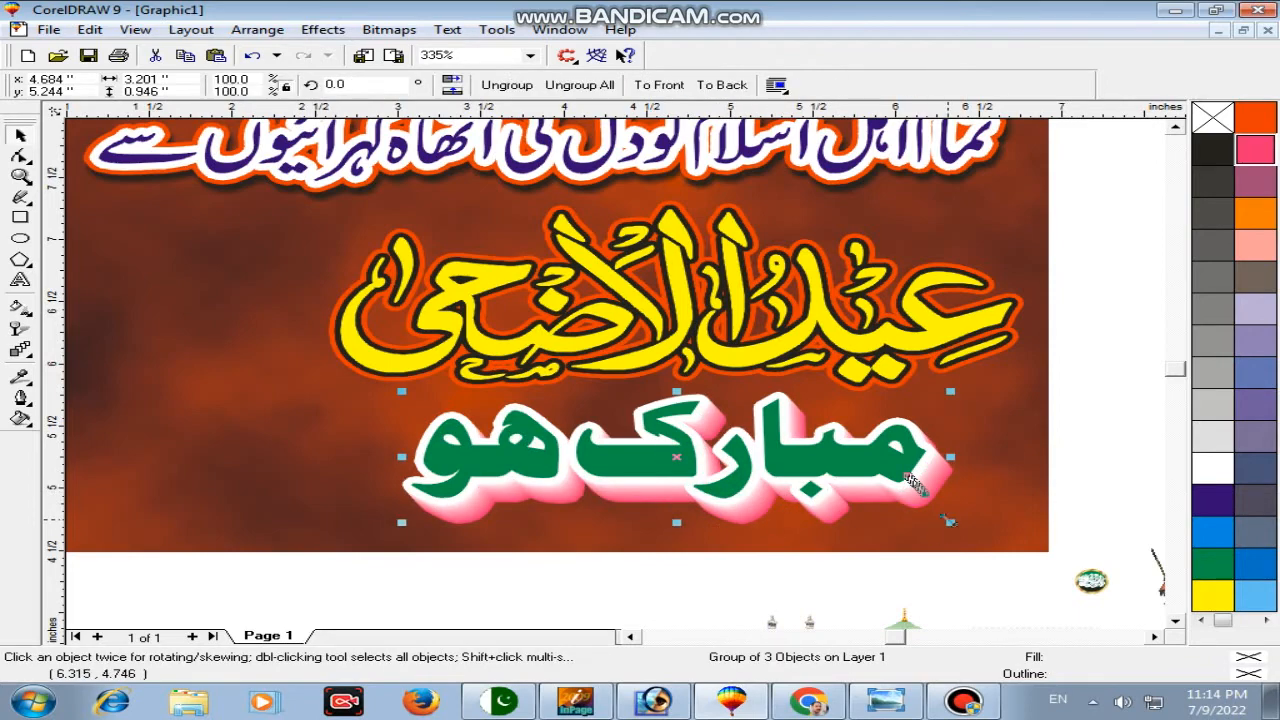
left_click(818, 355, "shift")
key("ctrl+g")
Step: Delete the leftover clip-art objects lying beside the page
key("z")
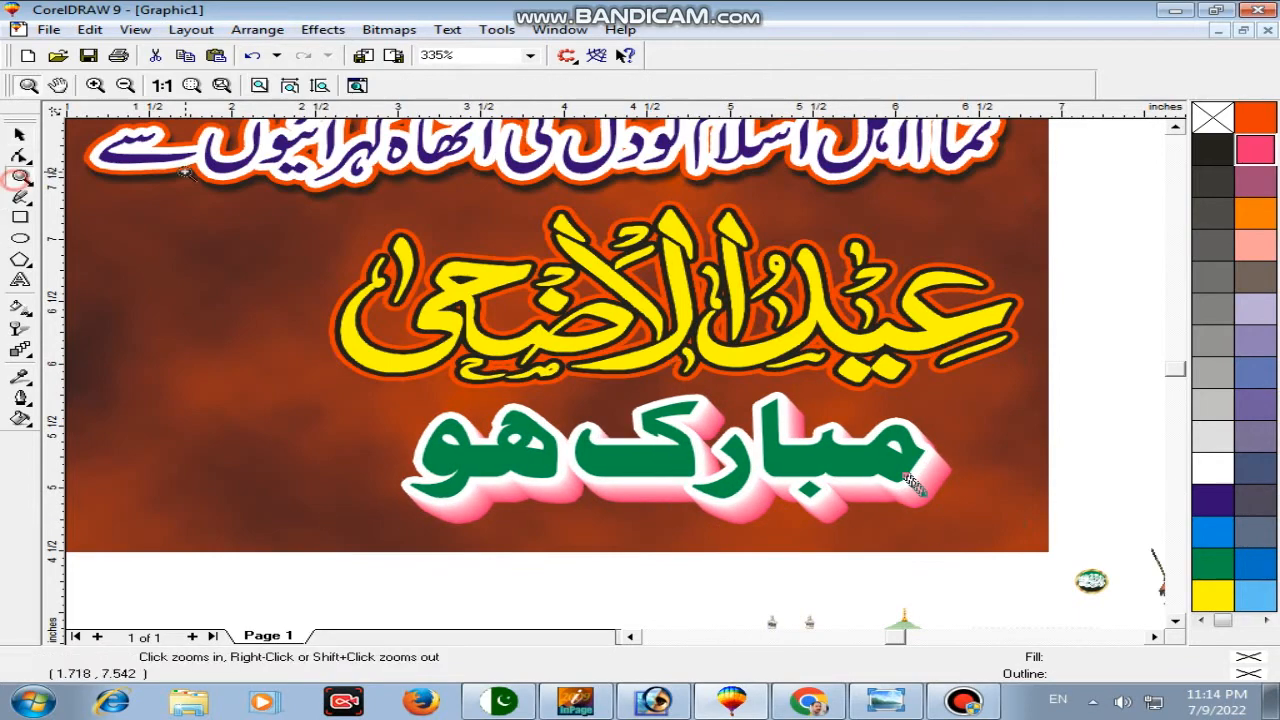
key("F4")
key("space")
left_click(1000, 333)
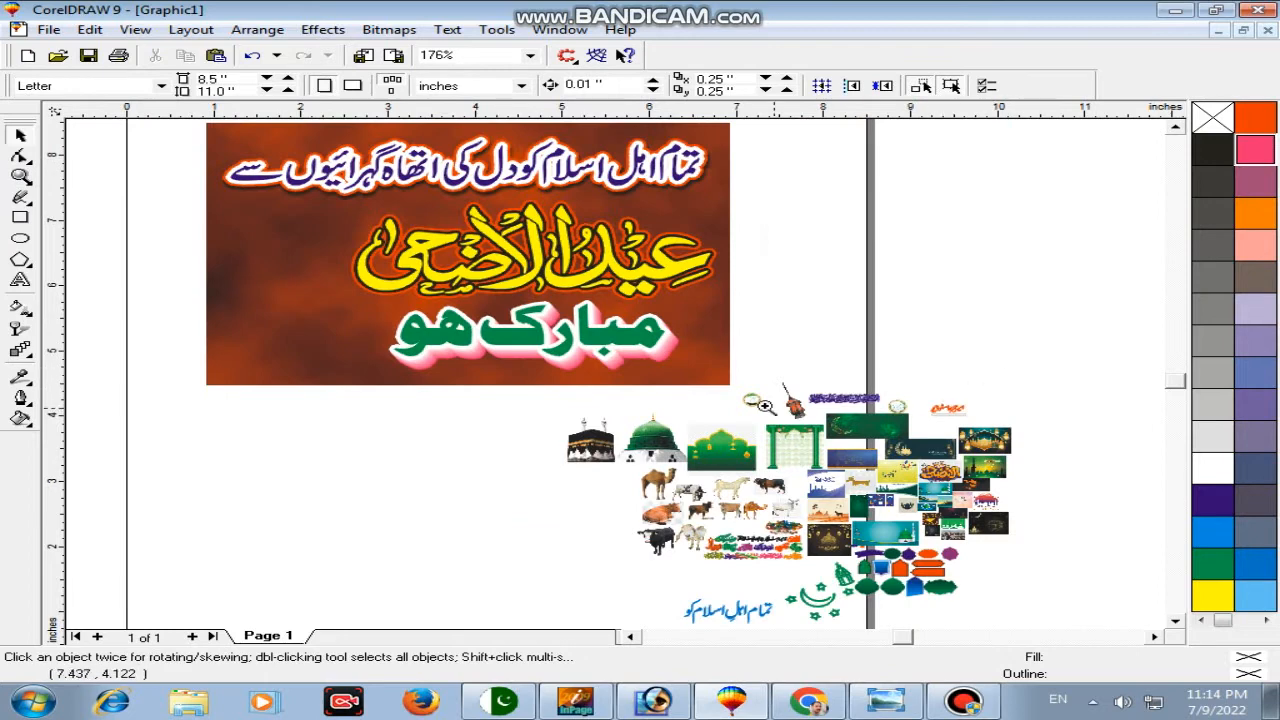
key("z")
key("space")
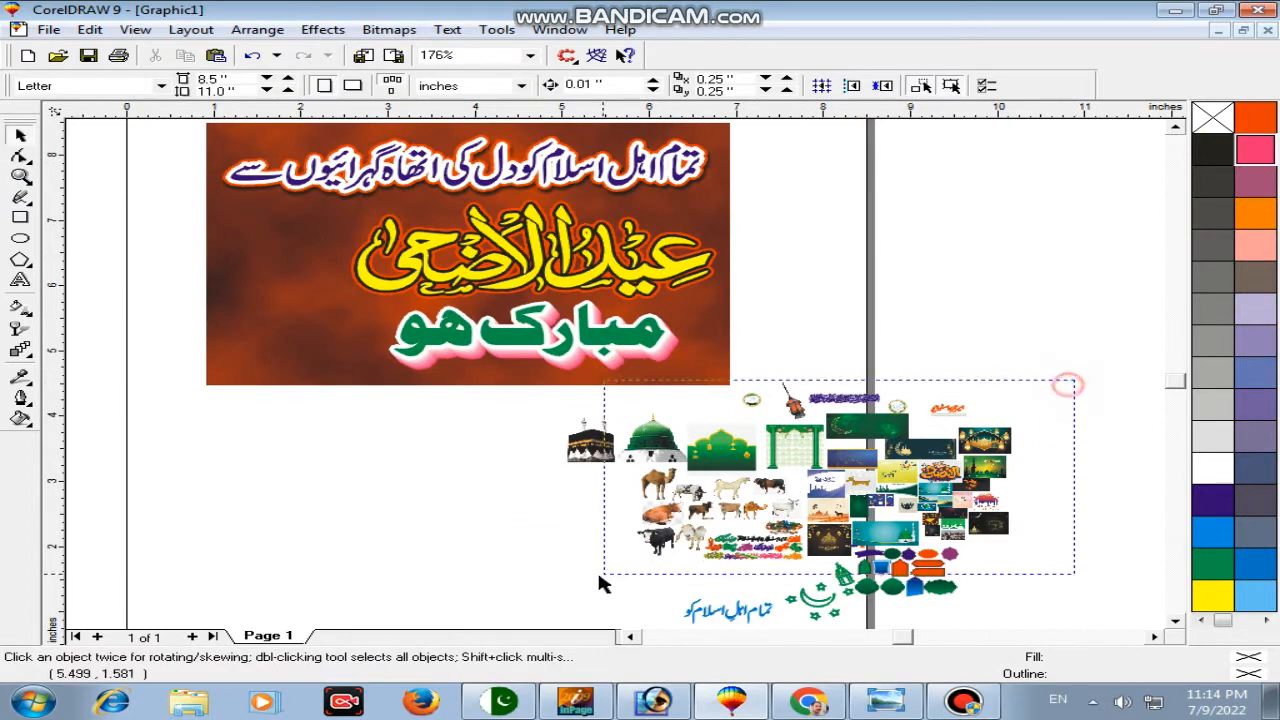
left_click_drag(1068, 385, 600, 585)
scroll(600, 585, "down", 1)
key("Delete")
Step: Import the portrait photo from the desktop, shrink it, and place it on the banner's left side
left_click(1175, 9)
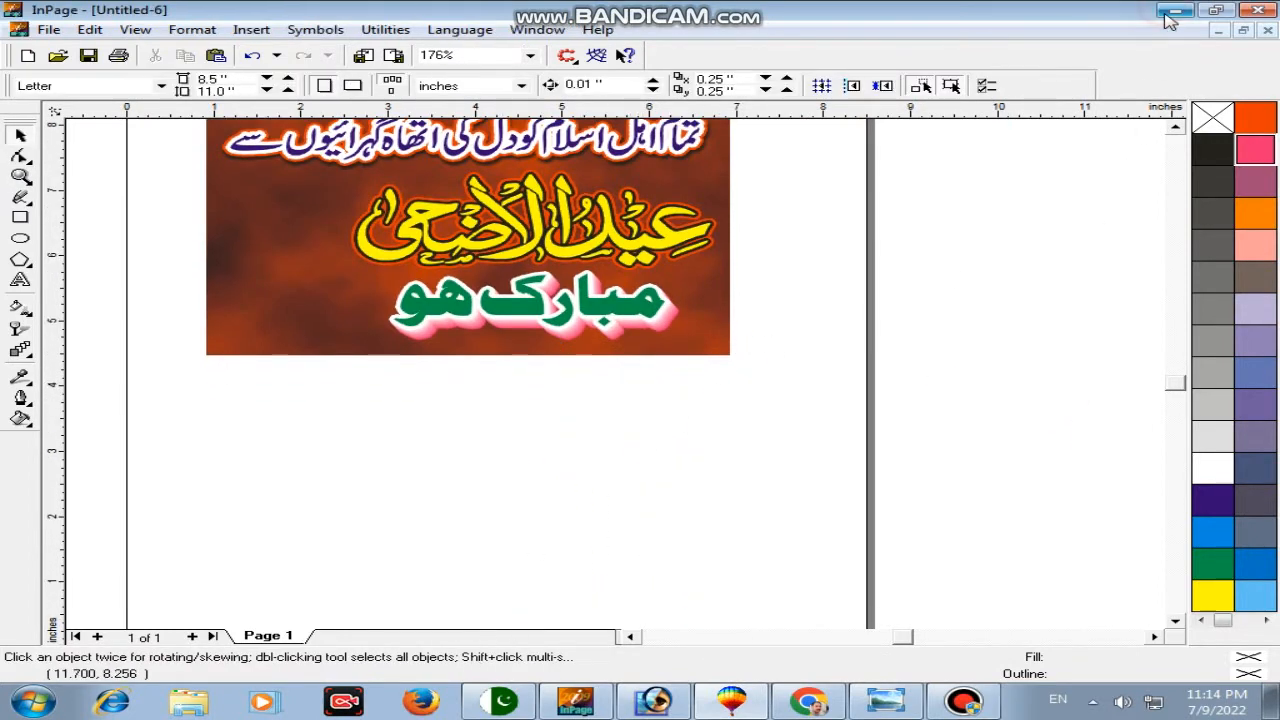
left_click(1172, 9)
left_click_drag(1110, 155, 548, 438)
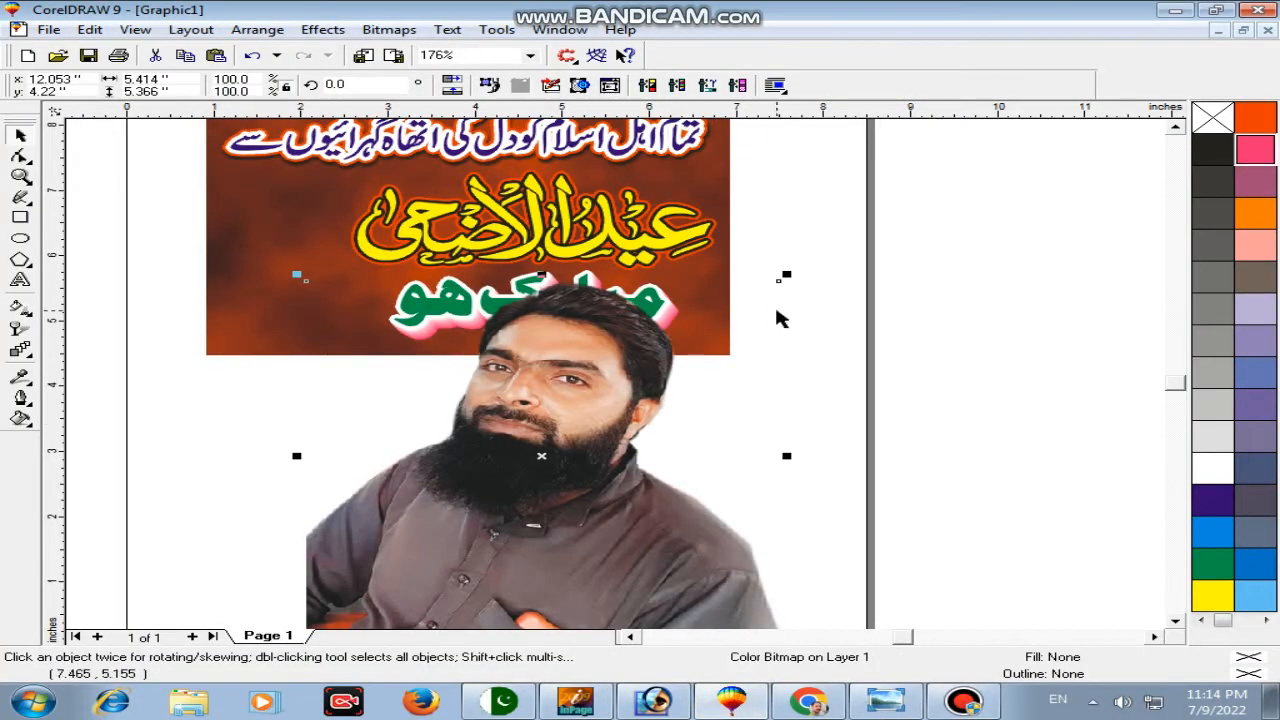
left_click_drag(789, 277, 628, 391)
left_click_drag(535, 471, 275, 255)
Step: Zoom in on the banner and mirror the portrait photo horizontally
left_click(1166, 130)
scroll(386, 230, "up", 2)
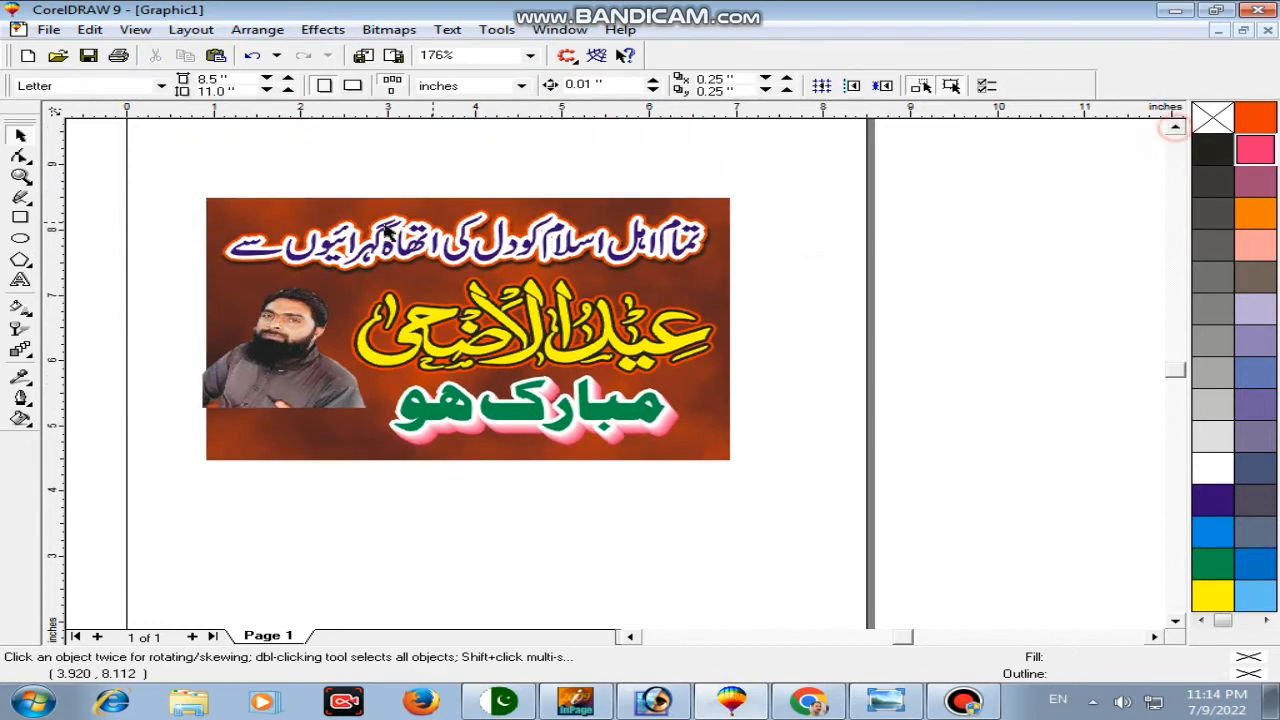
left_click(19, 175)
left_click_drag(171, 177, 643, 480)
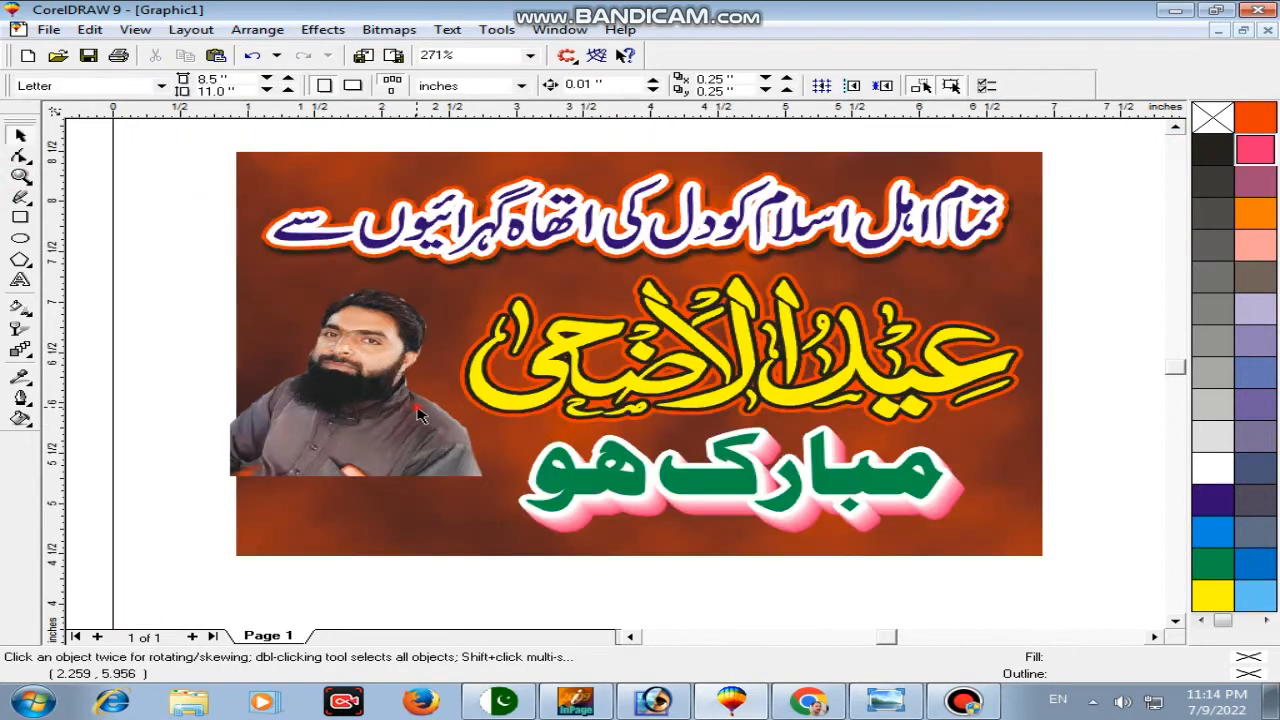
left_click(428, 353)
left_click(455, 80)
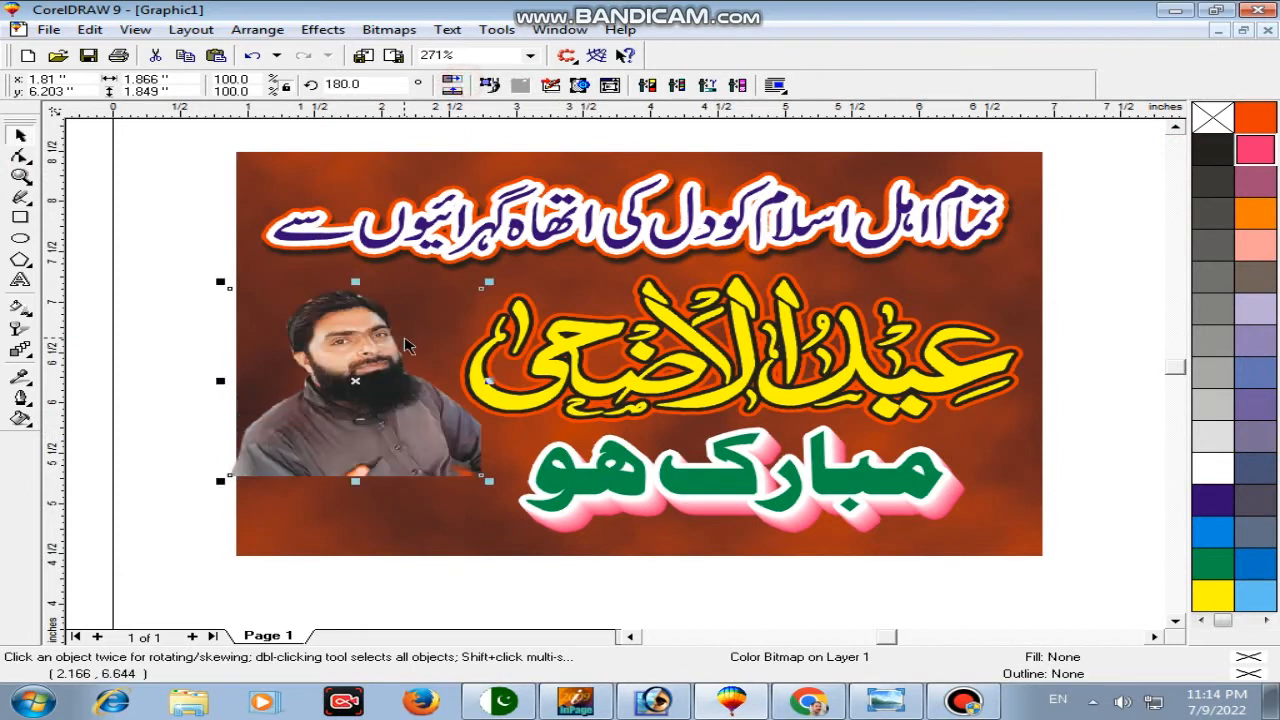
Step: Narrow the portrait by pulling its right and left side nodes inward
key("F10")
left_click_drag(516, 266, 398, 516)
left_click_drag(480, 477, 447, 477)
left_click_drag(233, 479, 255, 474)
key("space")
Step: Fade the portrait's bottom with a vertical transparency and enlarge it down and right
left_click(20, 330)
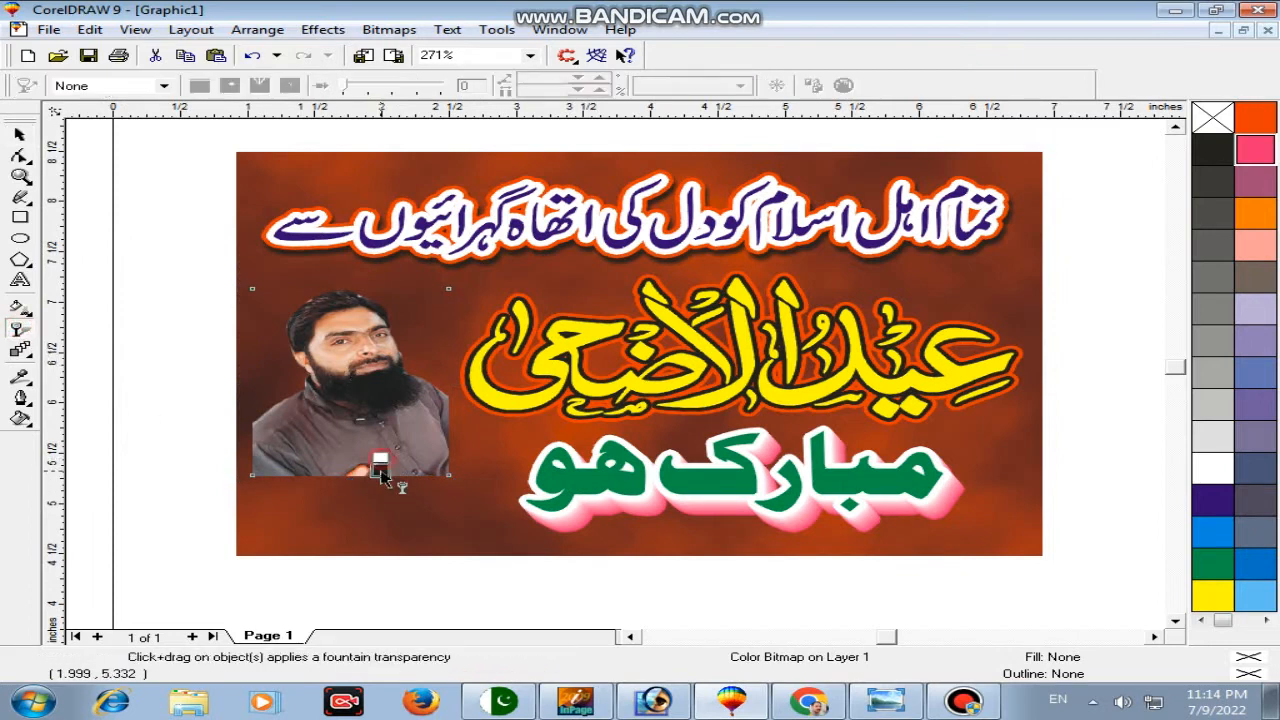
left_click_drag(380, 460, 380, 472)
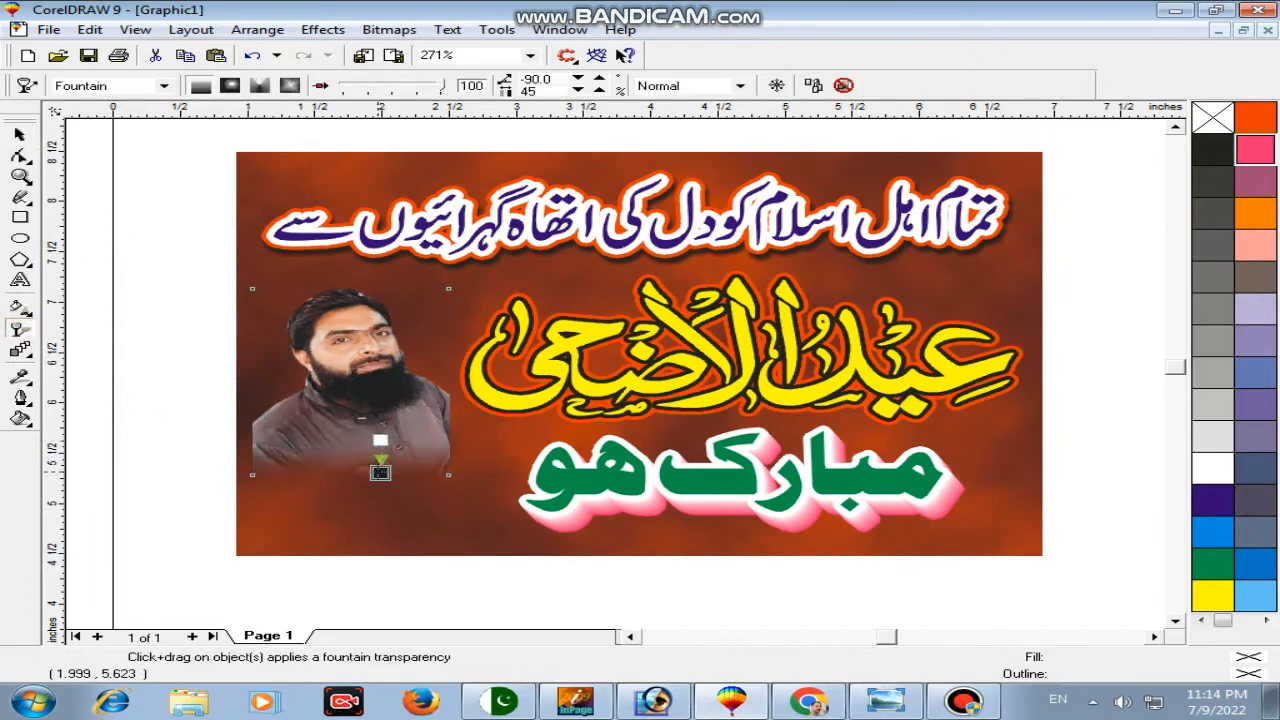
key("space")
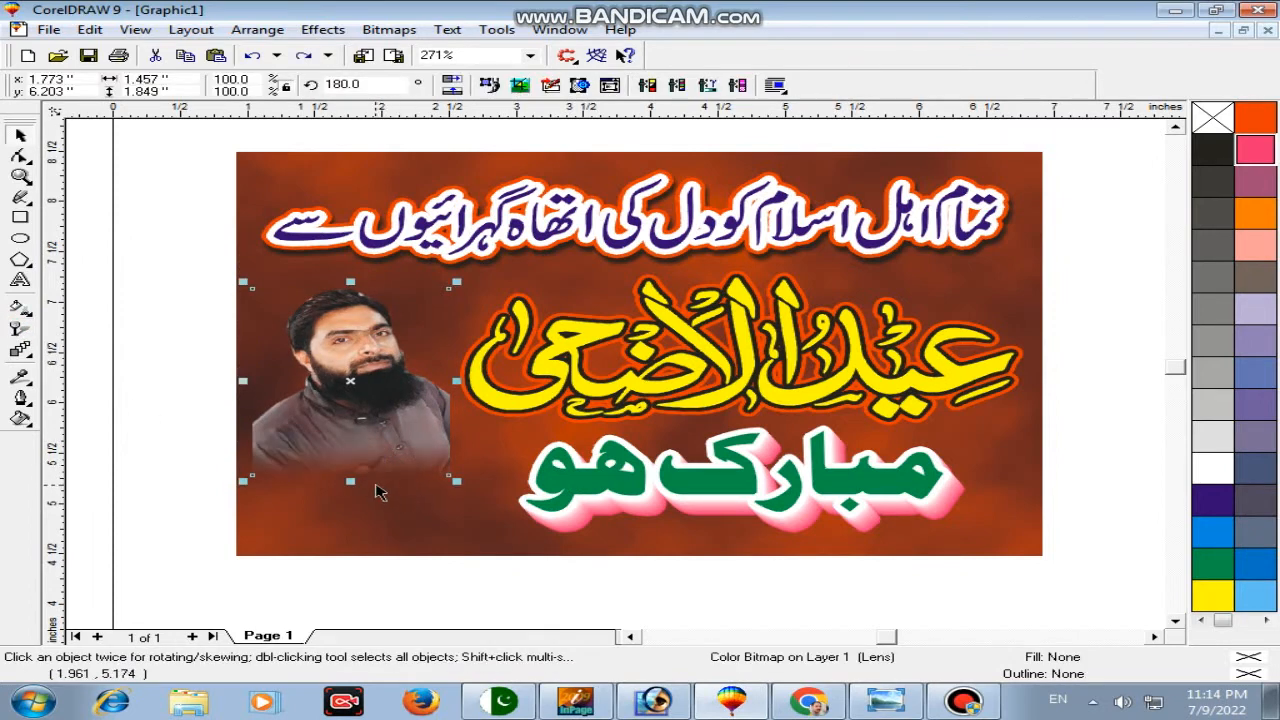
left_click_drag(456, 481, 480, 545)
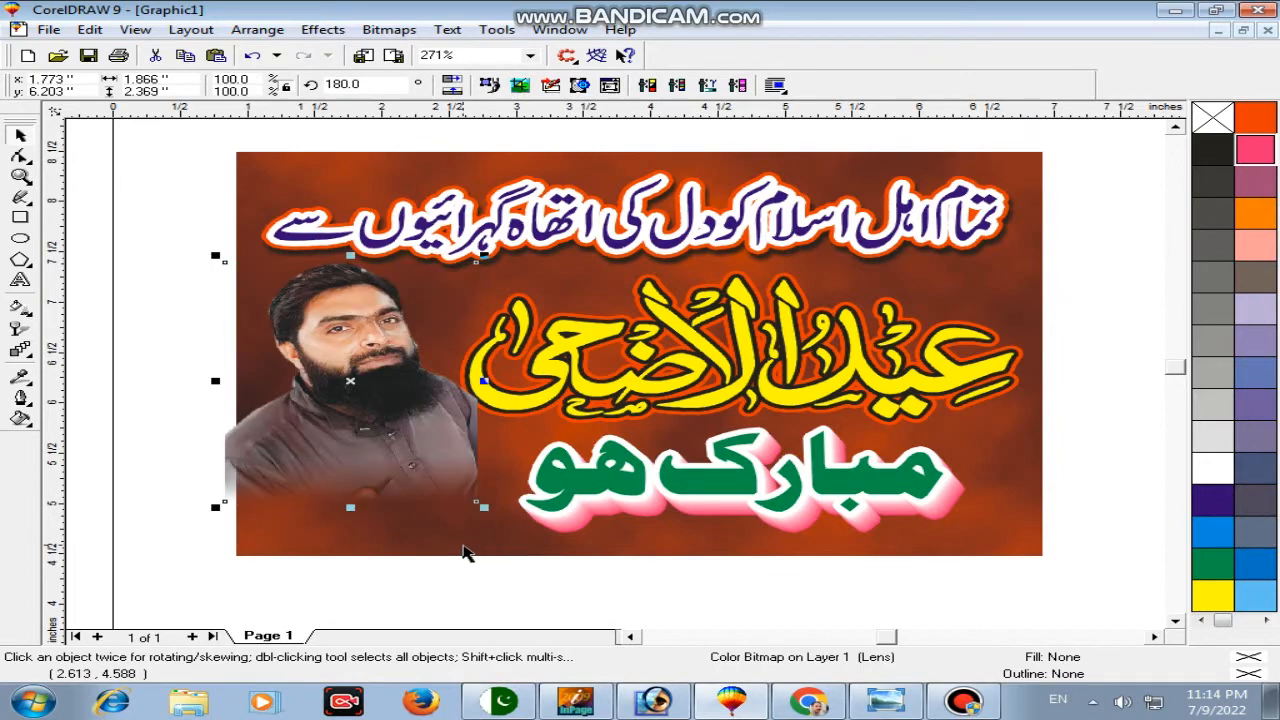
left_click(443, 534, "shift")
left_click(522, 601)
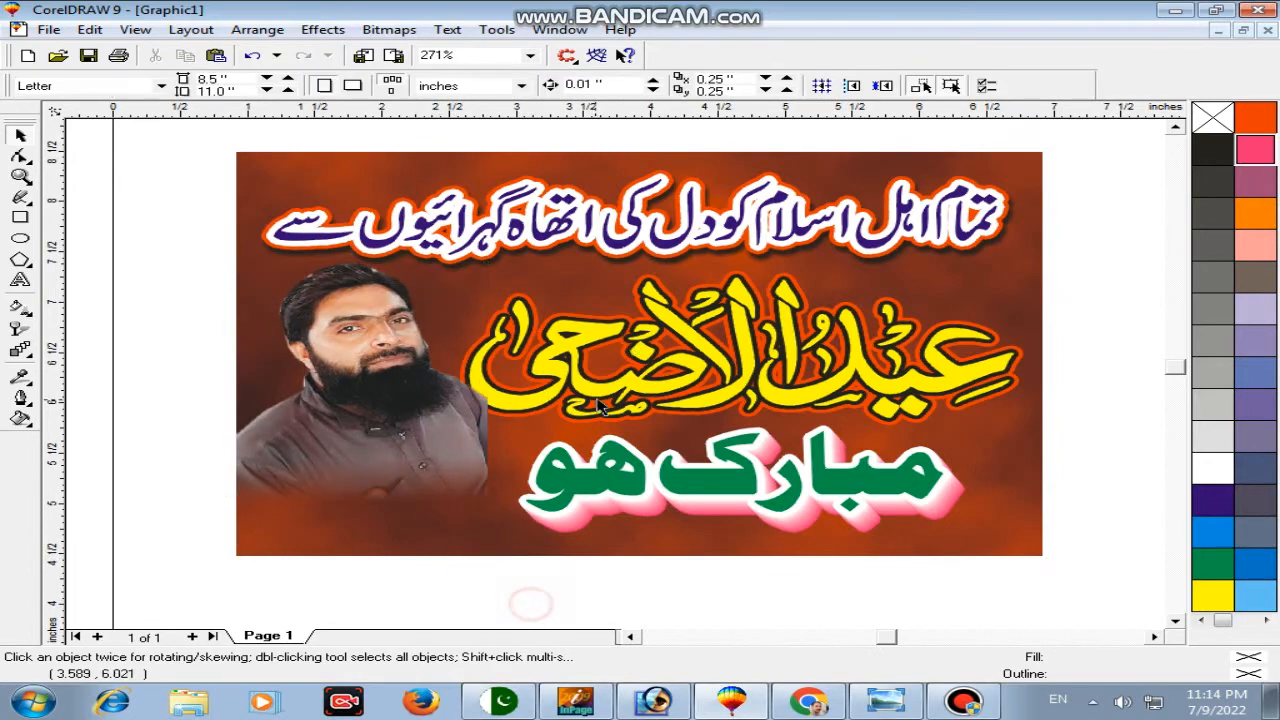
Step: Bring the Urdu title group to the front above the portrait
left_click(695, 405)
right_click(690, 385)
mouse_move(757, 506)
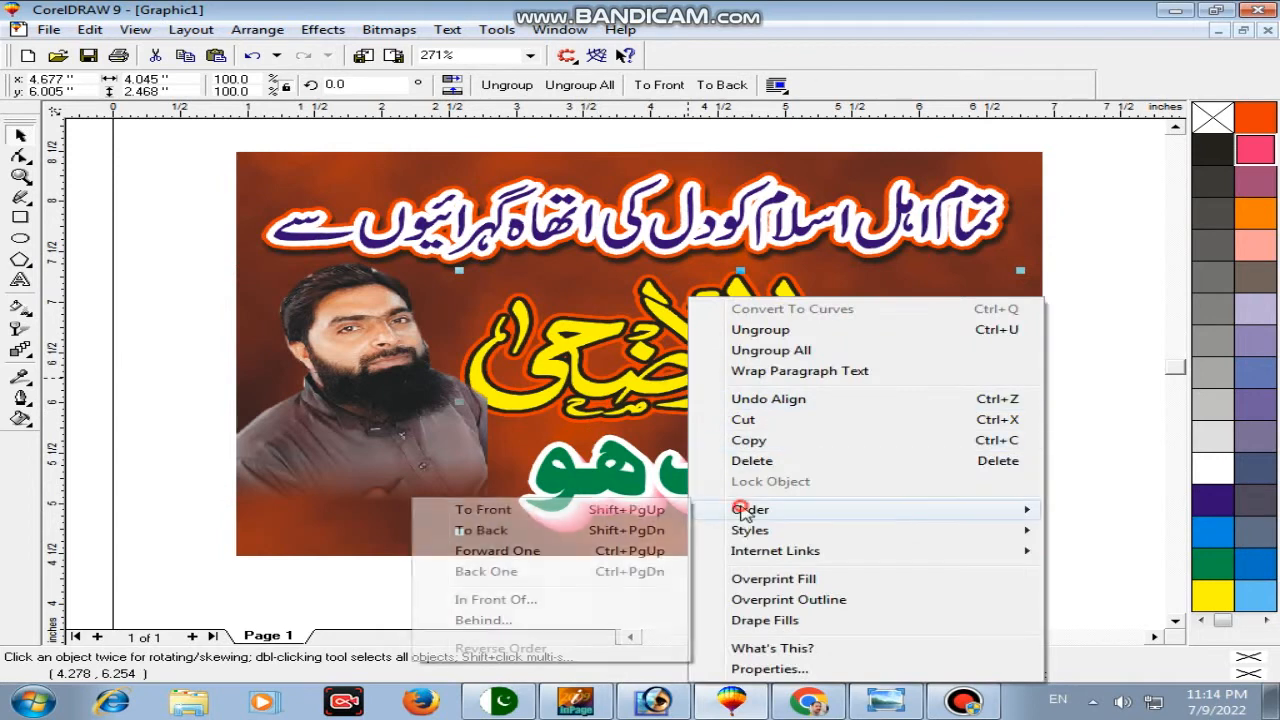
left_click(610, 509)
left_click(784, 585)
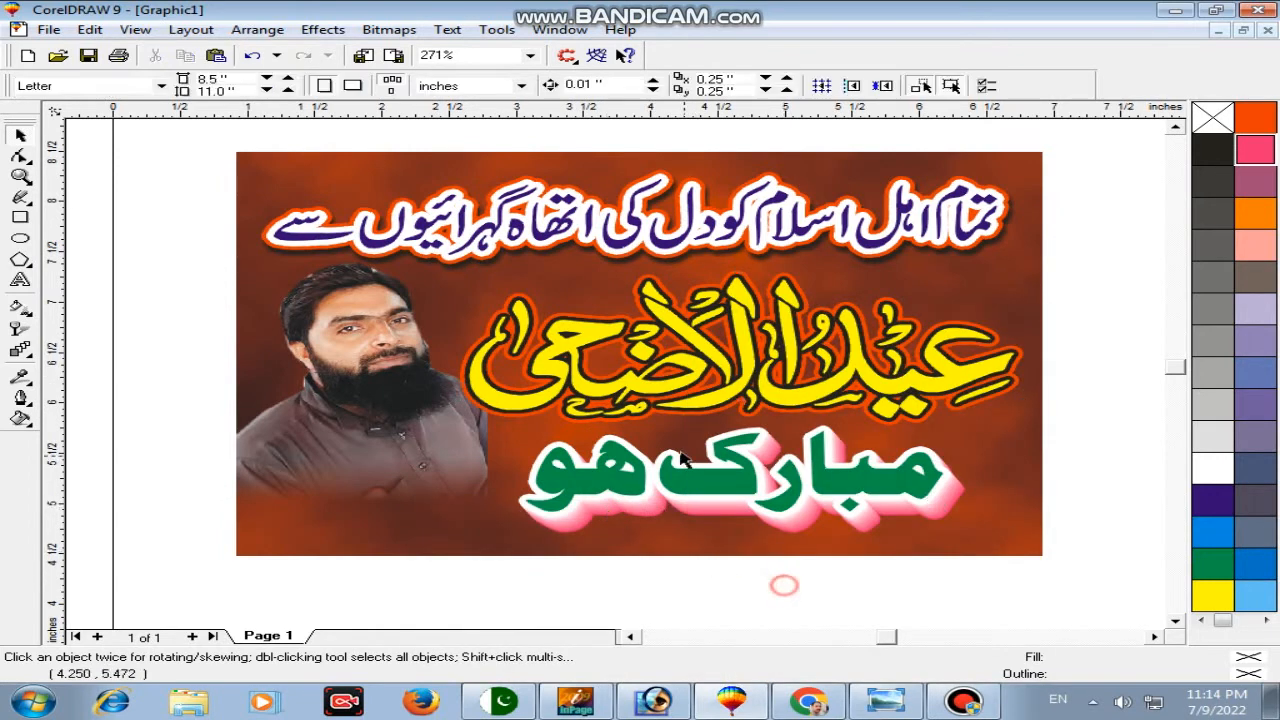
left_click(420, 470)
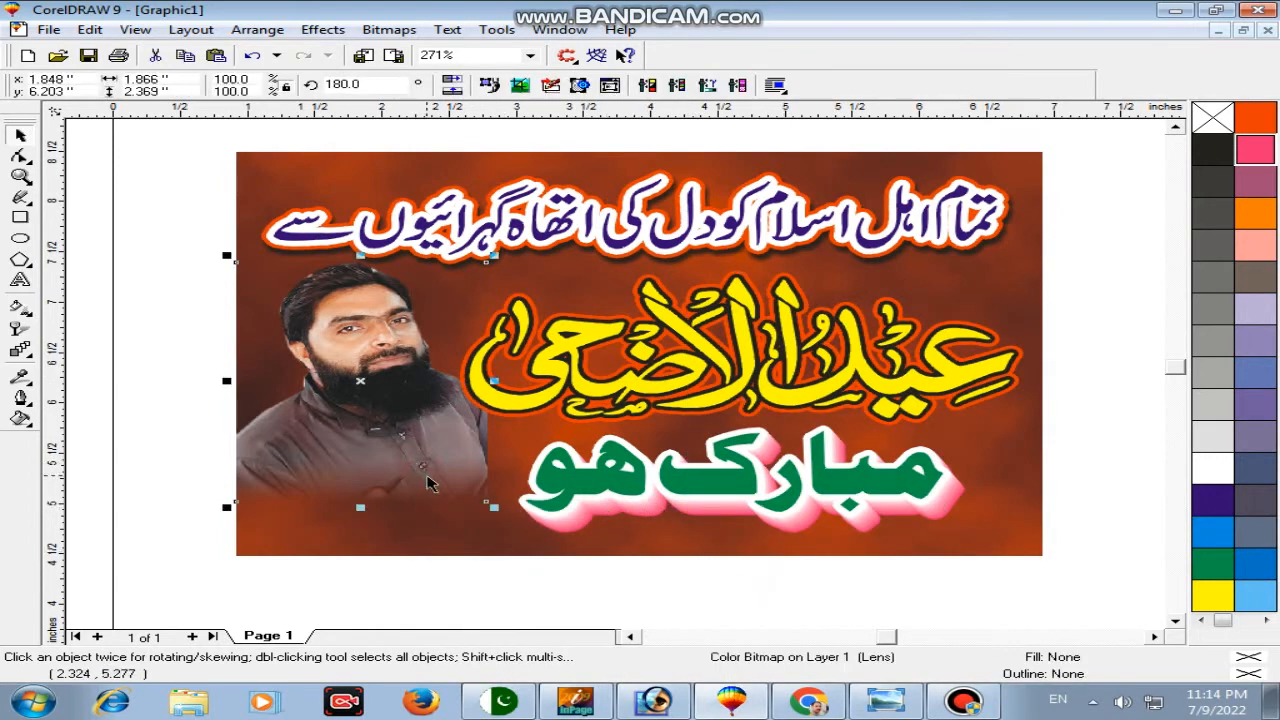
left_click(192, 408)
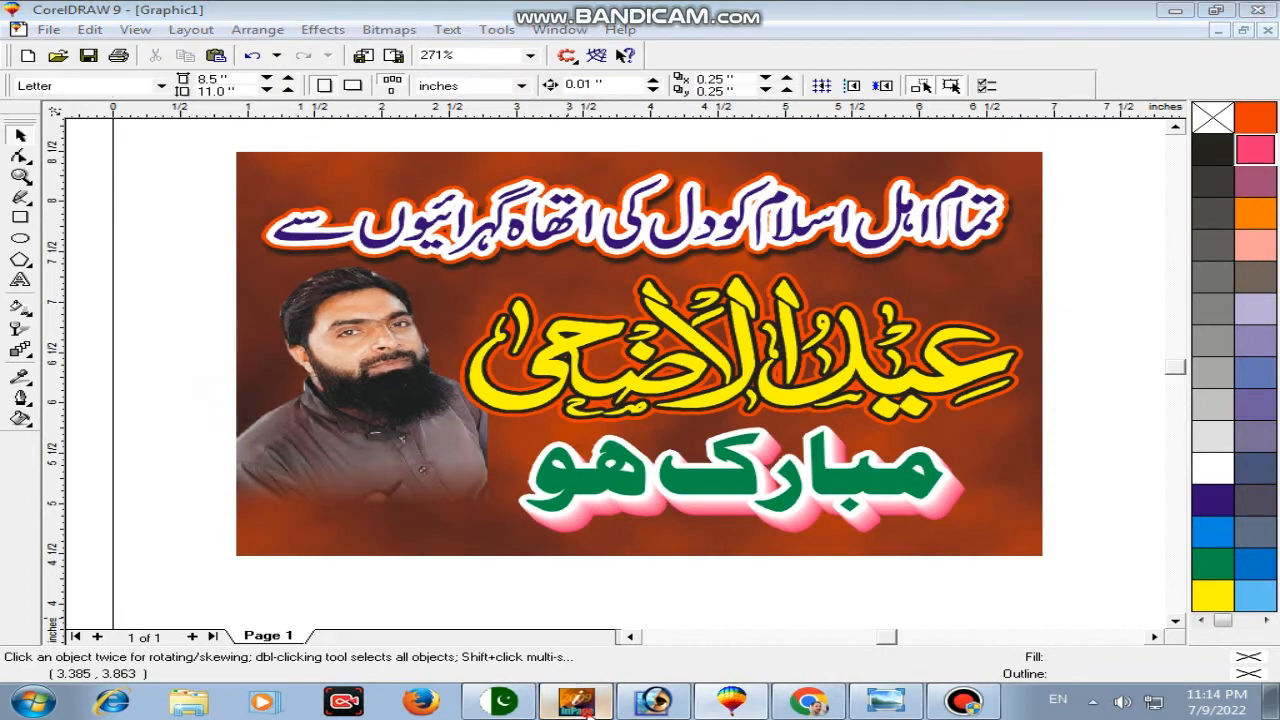
Step: Type the person's name in InPage in place of the existing line and copy it
left_click(575, 700)
left_click(359, 200)
key("ctrl+a")
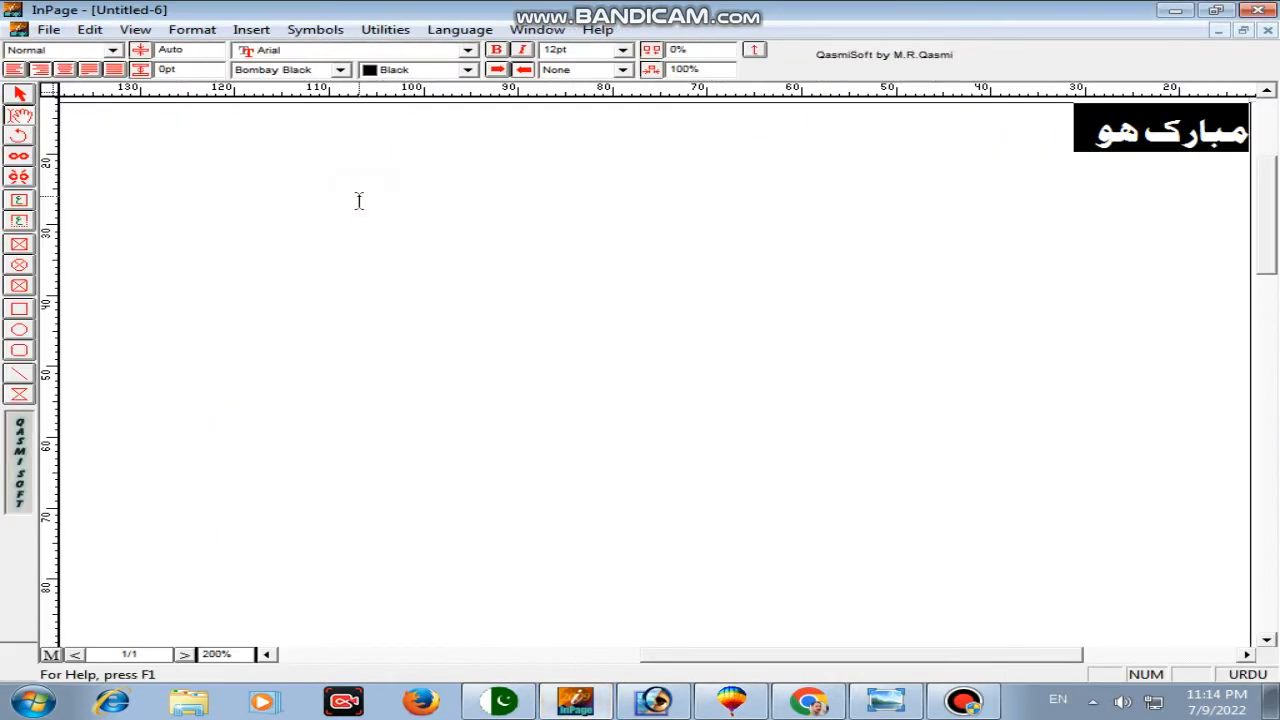
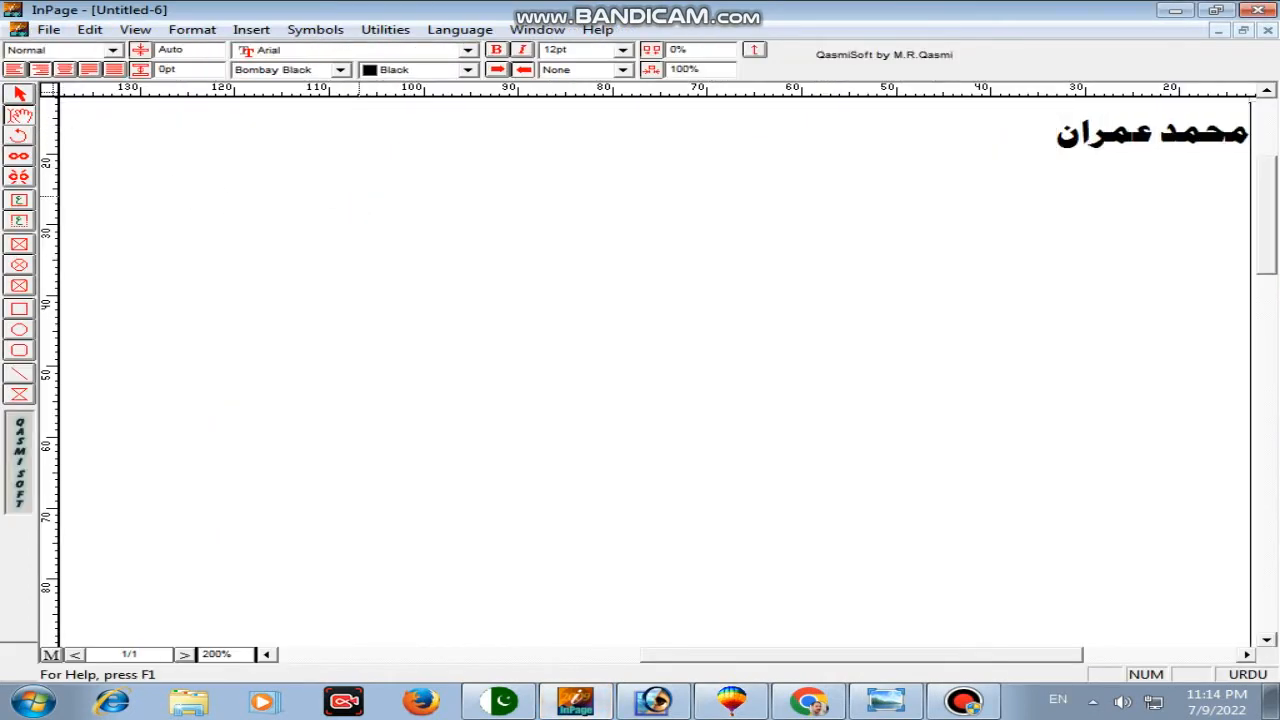
right_click(443, 200)
left_click(500, 287)
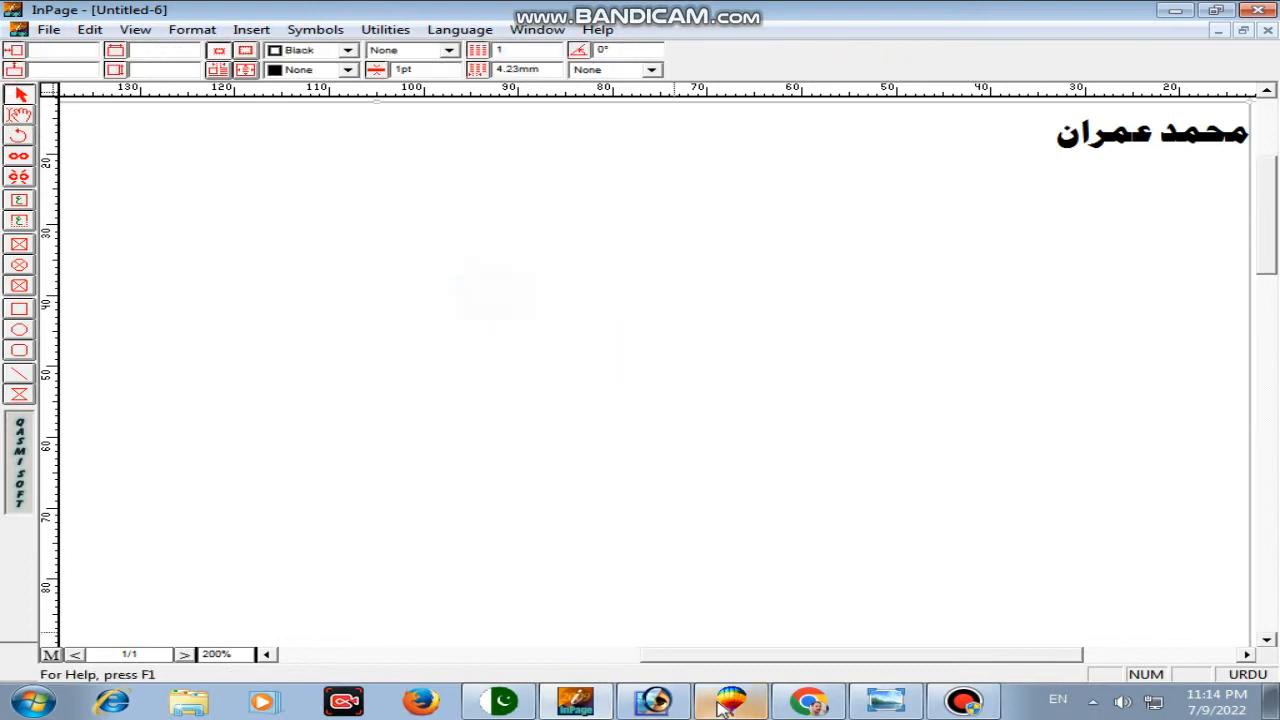
key("alt+Tab")
Step: Paste the name into the banner, scale it to 5%, and move it beneath the portrait
right_click(147, 258)
left_click(195, 389)
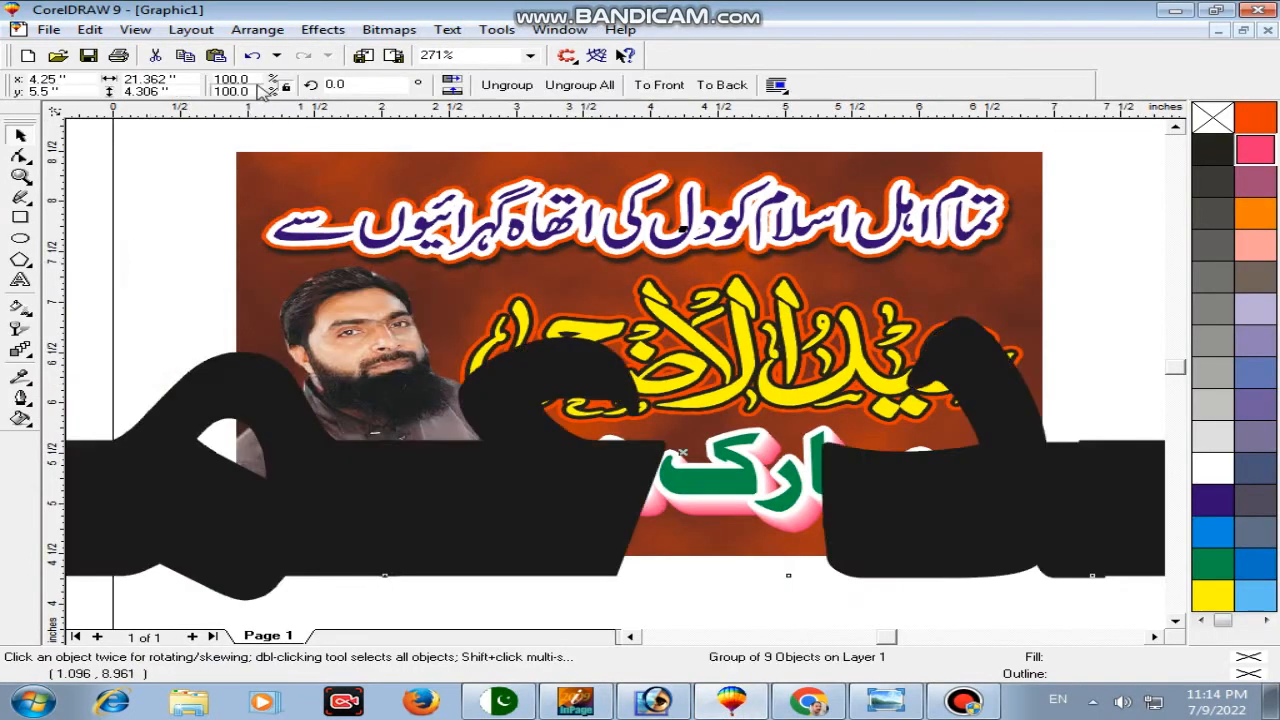
key("Return")
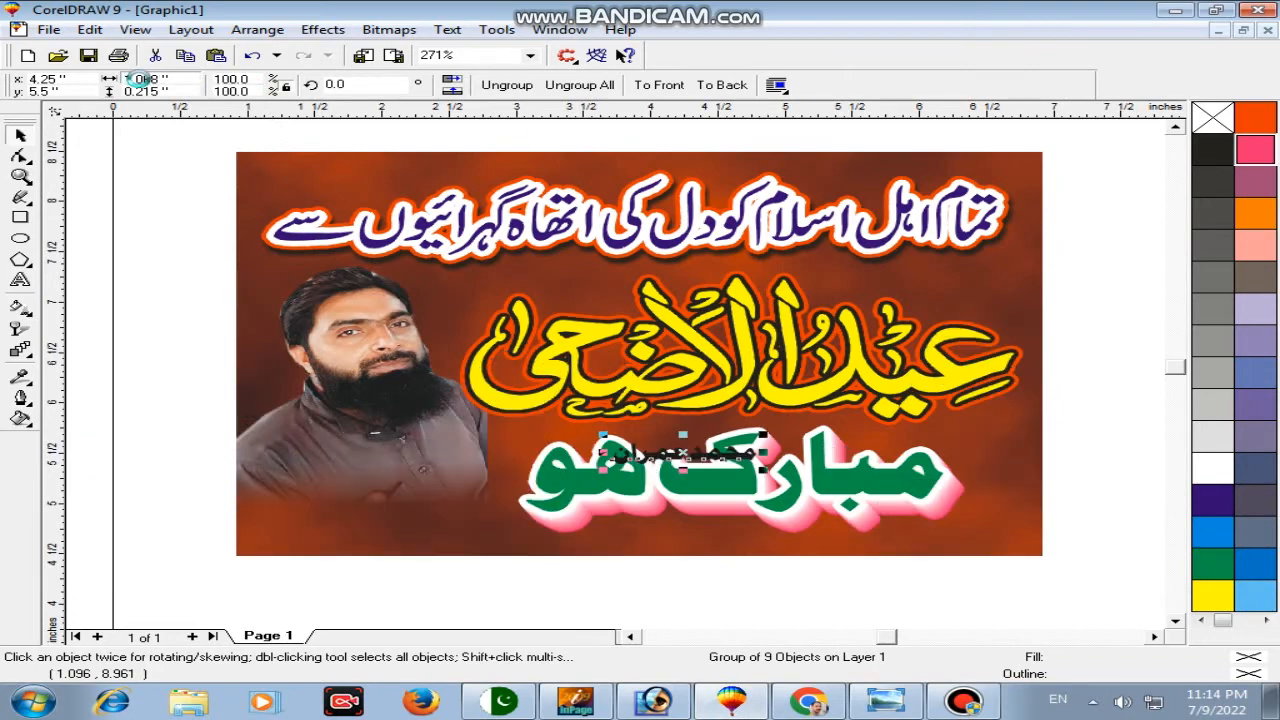
left_click_drag(716, 466, 412, 508)
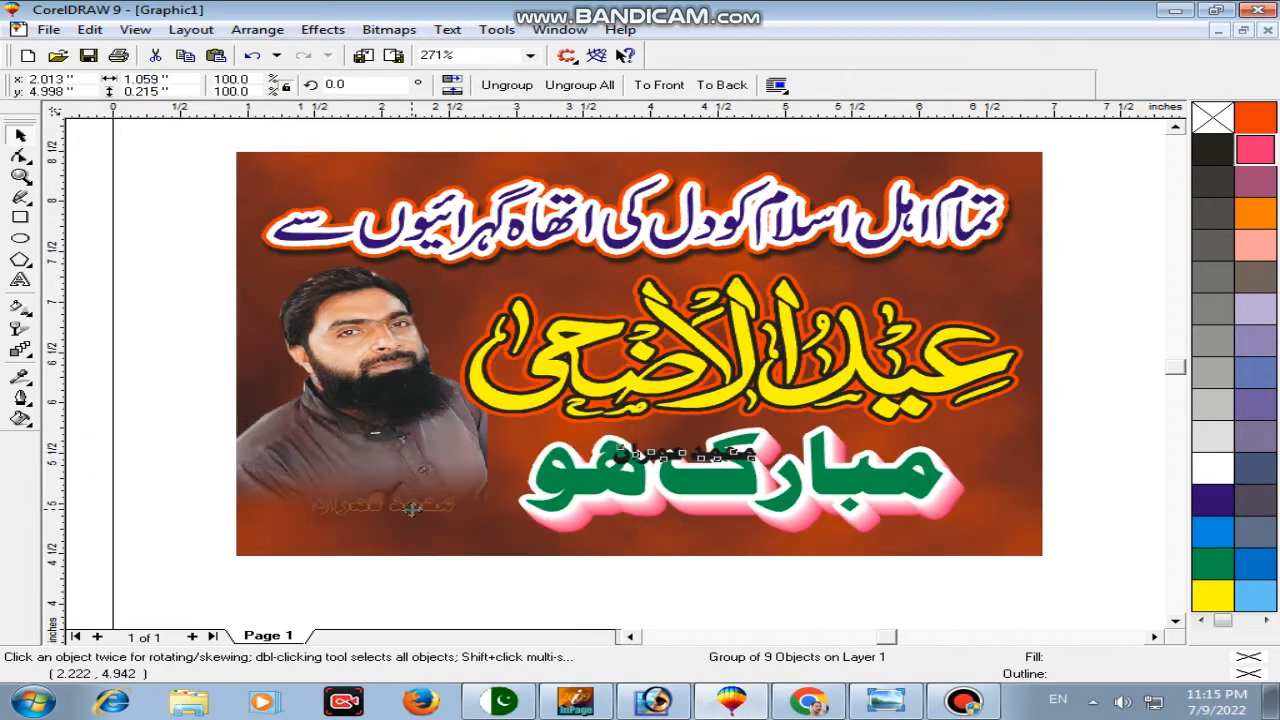
left_click(20, 175)
left_click_drag(207, 437, 560, 590)
Step: Ungroup the nine name pieces, enlarge them, combine into one shape, and fill purple-blue
left_click(497, 87)
left_click(800, 514)
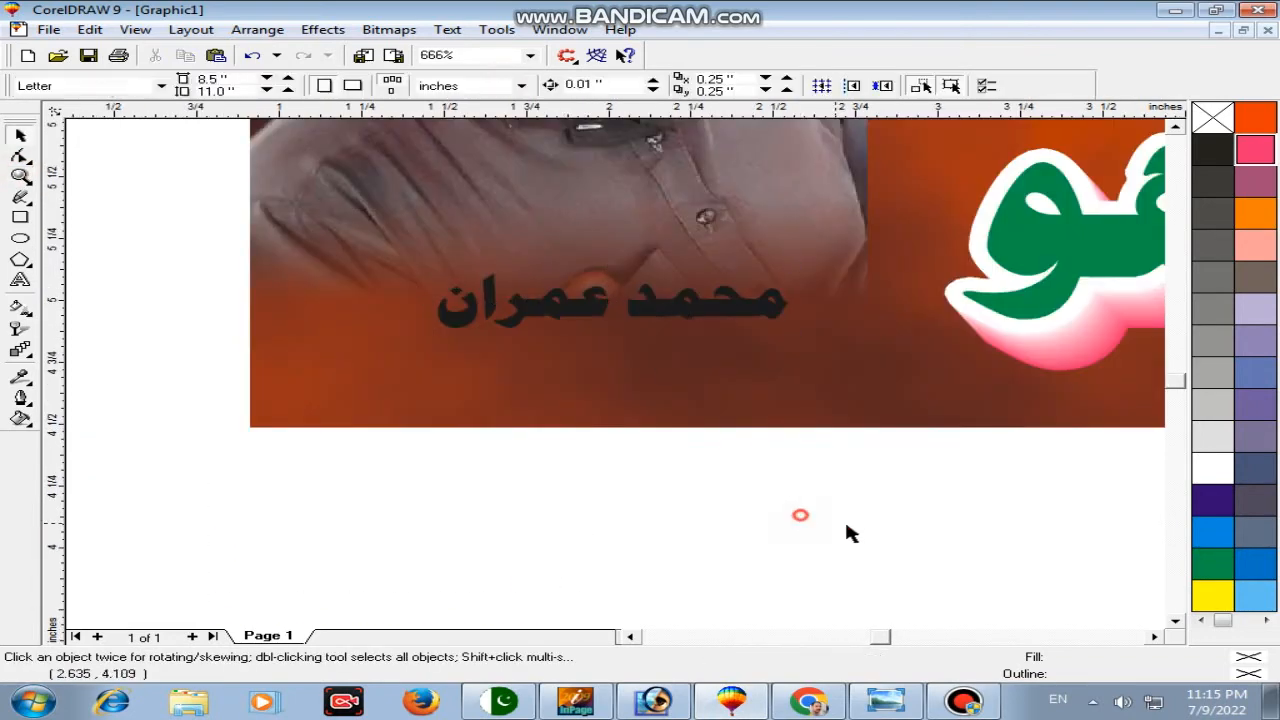
left_click_drag(871, 531, 609, 243)
left_click_drag(811, 458, 400, 242)
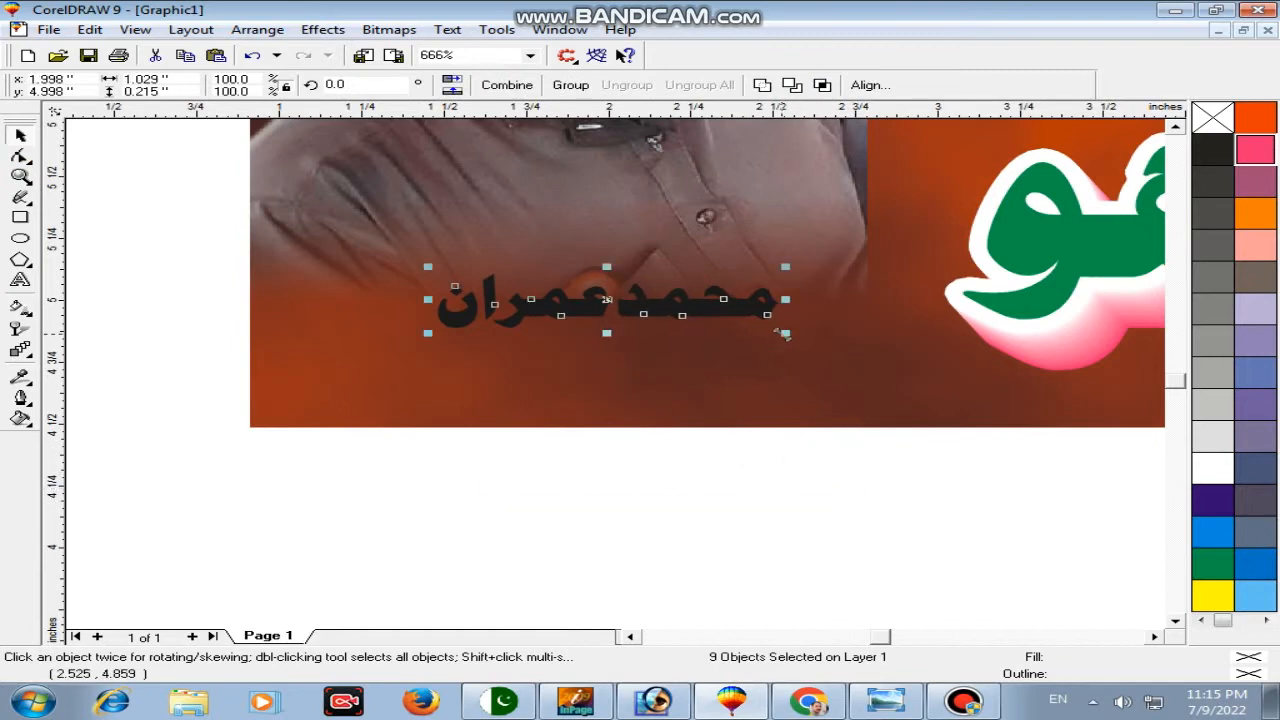
left_click_drag(785, 333, 910, 352)
key("ctrl+l")
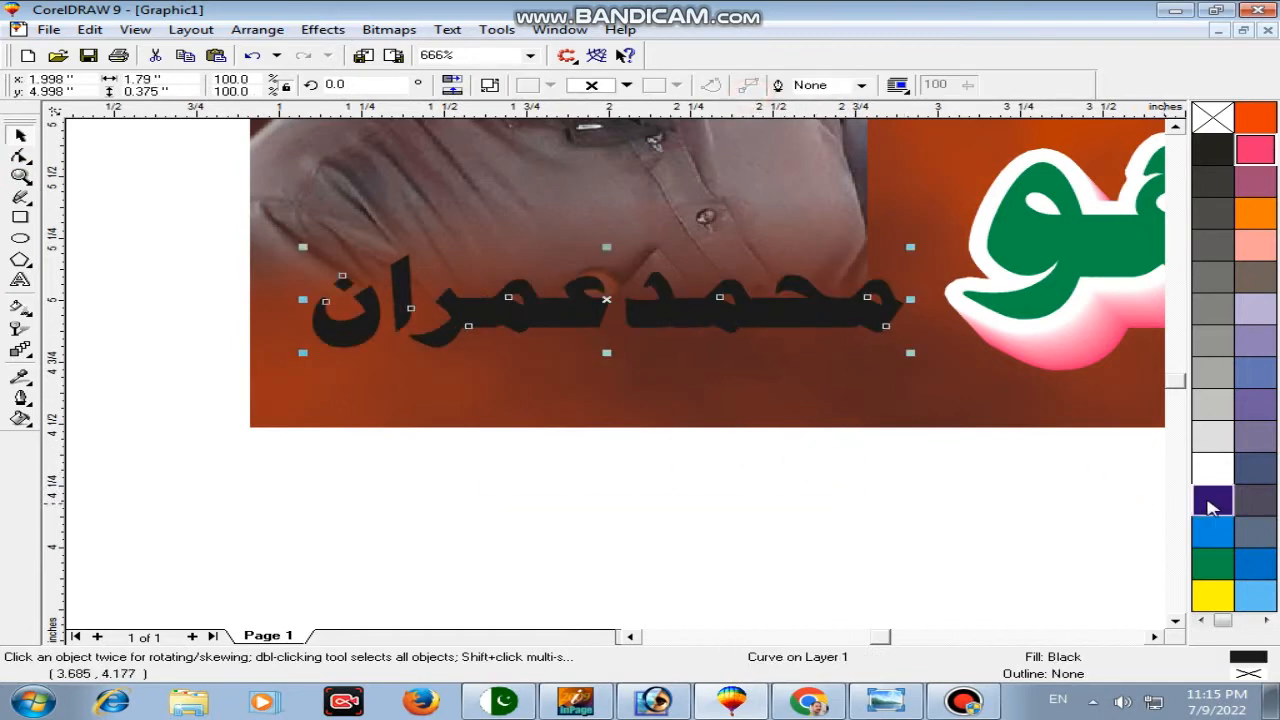
left_click(1212, 507)
Step: Give the name a 5 pt white outline with rounded corners and line ends
right_click(1212, 507)
key("F12")
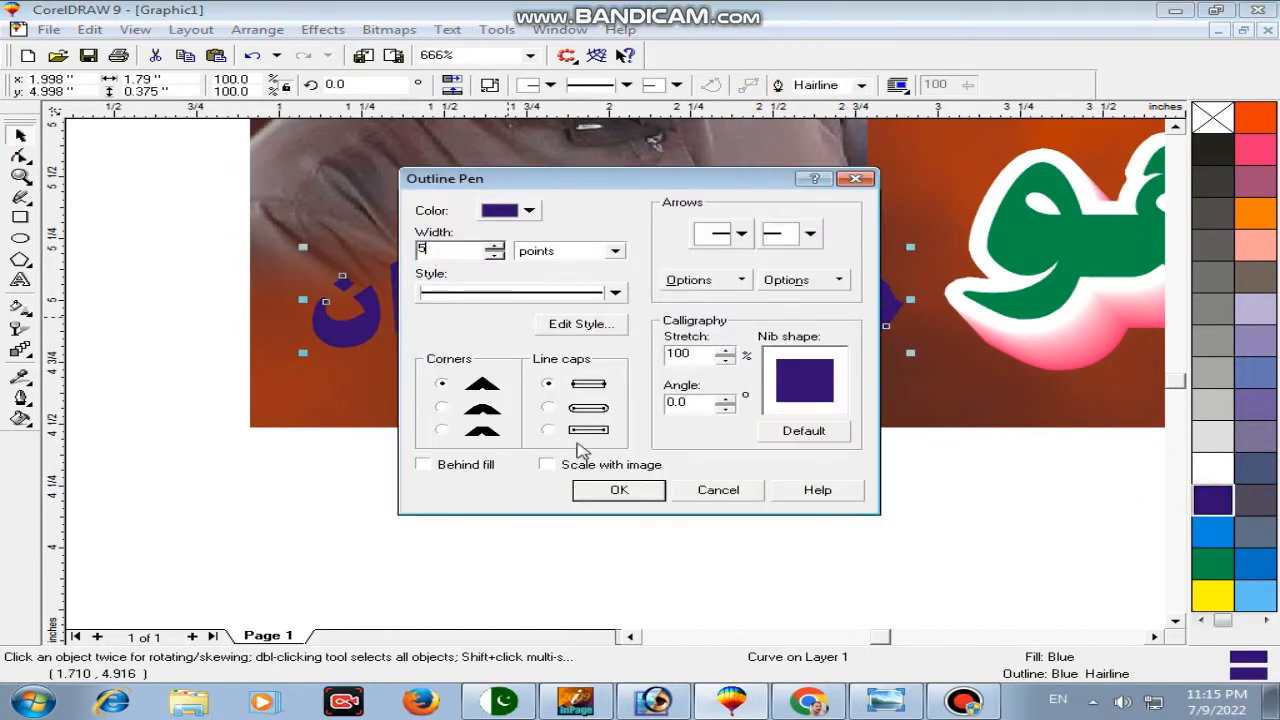
left_click(482, 410)
left_click(548, 409)
left_click(606, 489)
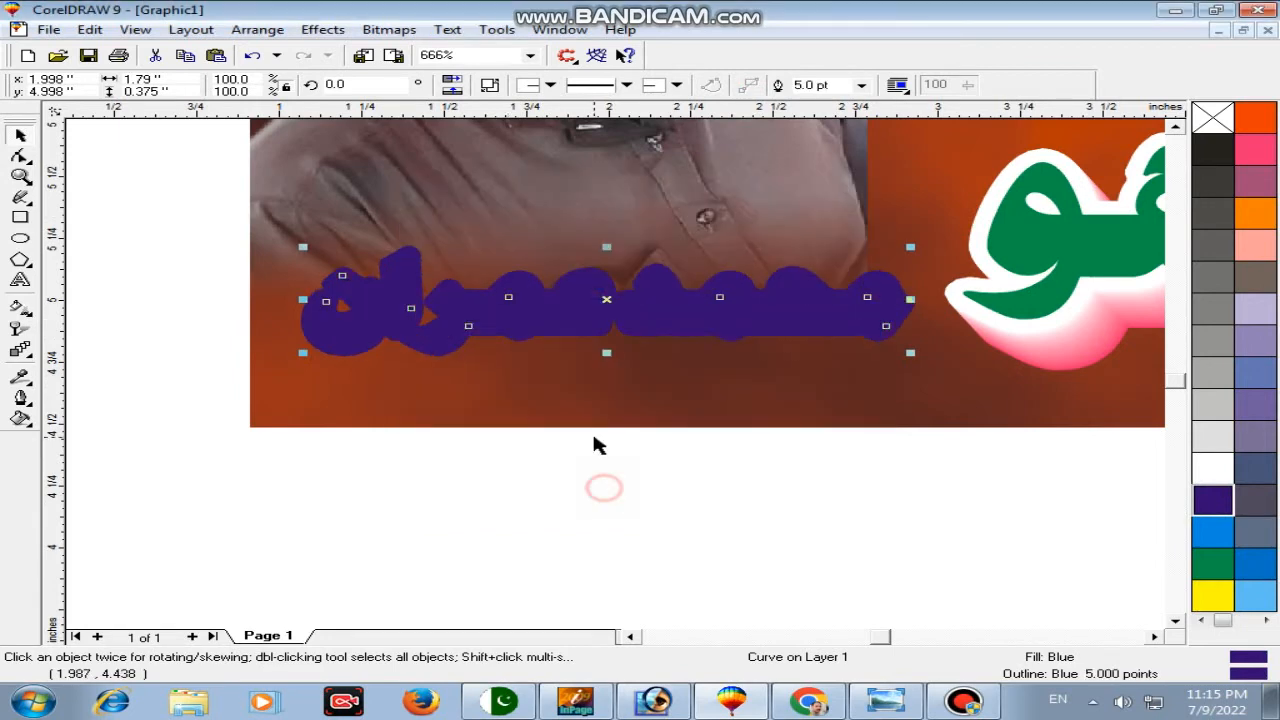
right_click(1212, 468)
left_click_drag(911, 354, 890, 349)
Step: Leave a slightly smaller duplicate of the name below it and fill it pink
left_click_drag(777, 314, 768, 392)
right_click(768, 392)
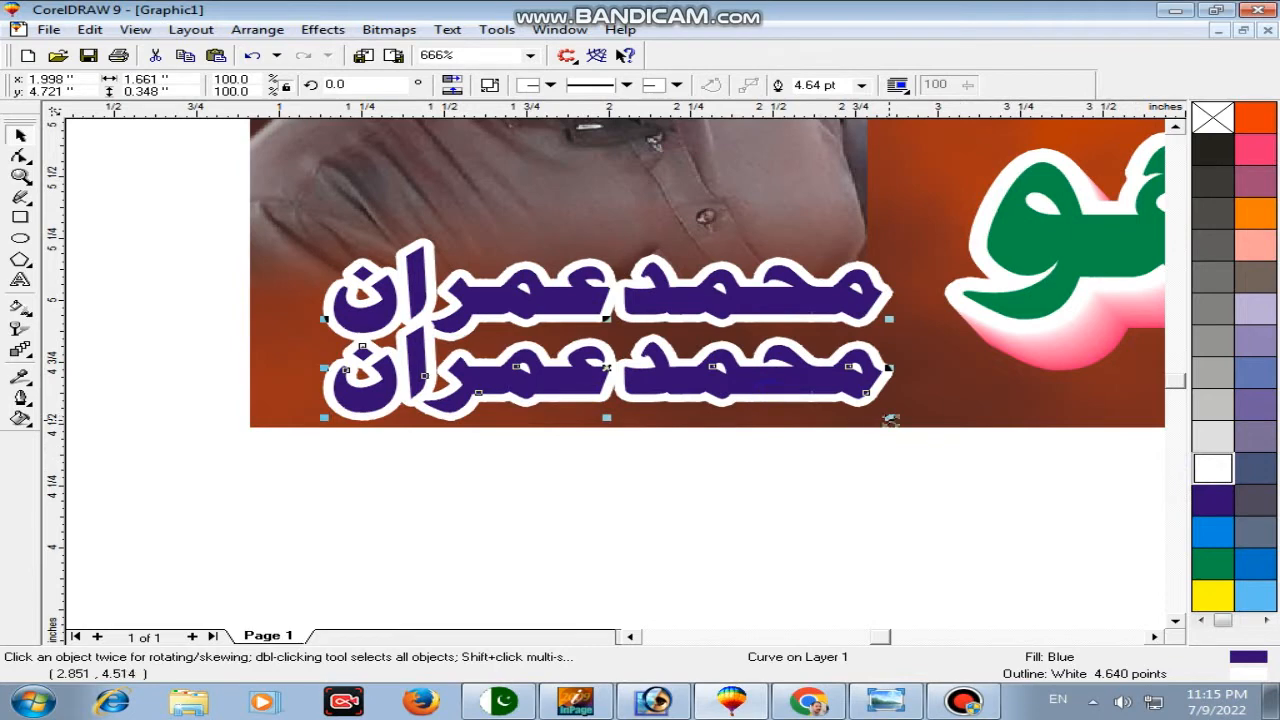
left_click_drag(890, 419, 793, 398)
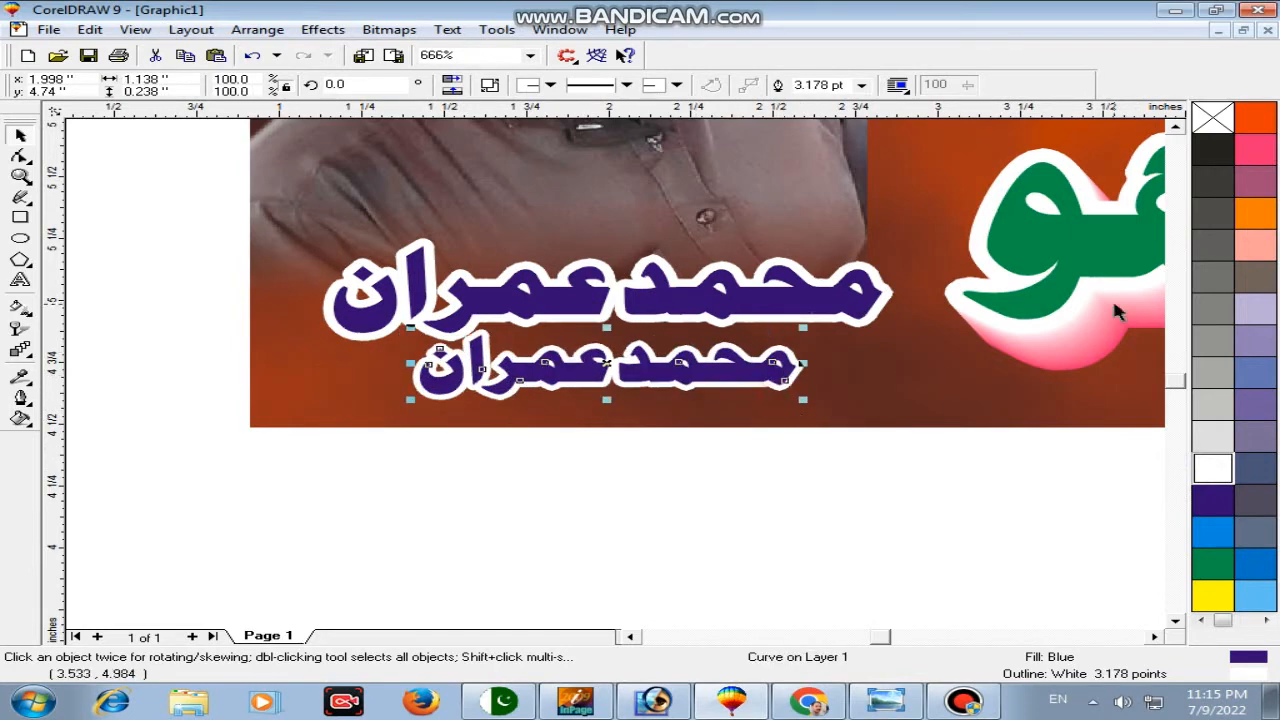
left_click(1255, 148)
Step: Blend the blue caption into the pink copy and group the result
left_click(786, 302)
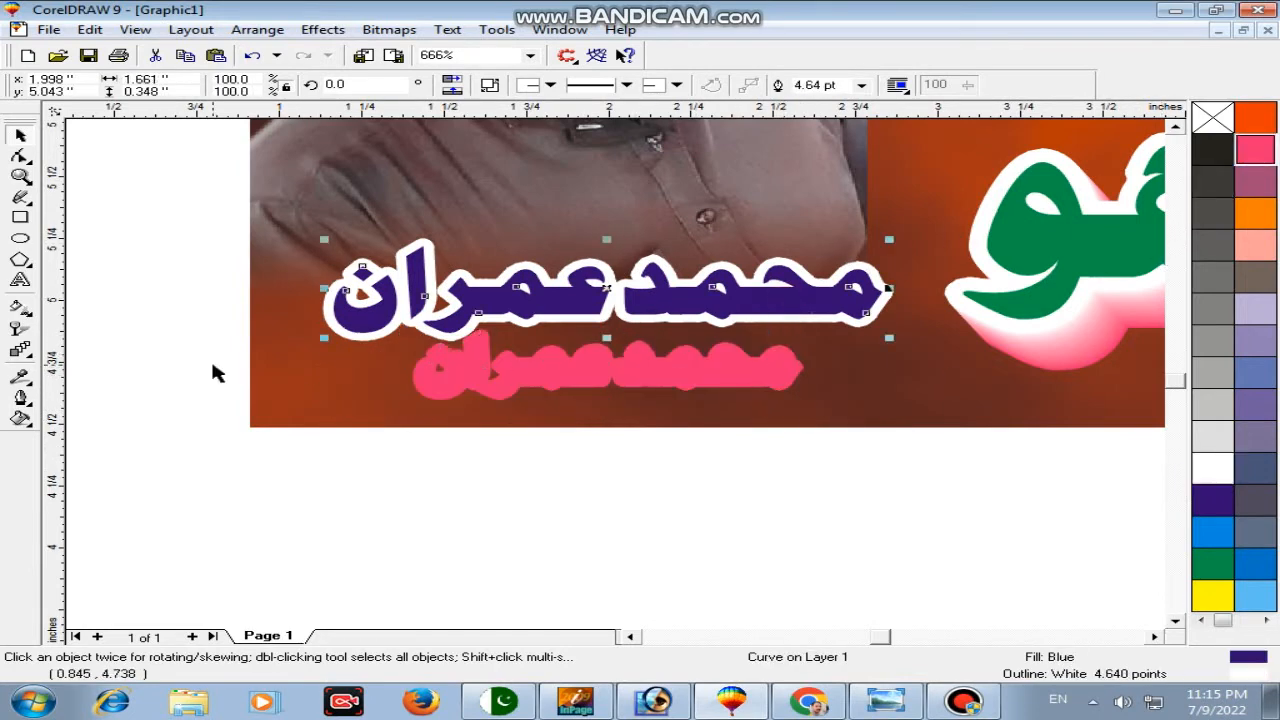
left_click(20, 350)
left_click_drag(622, 312, 605, 360)
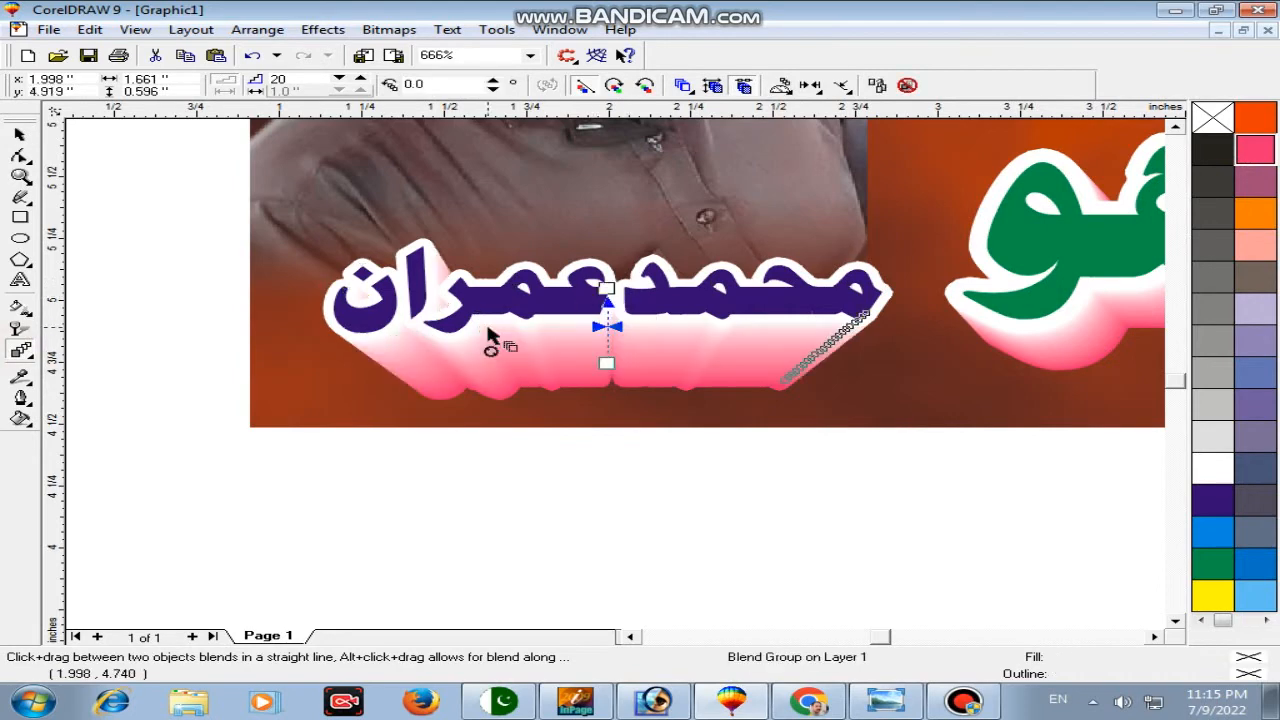
key("ctrl+g")
Step: Zoom out to show the whole page
left_click(20, 177)
right_click(318, 279)
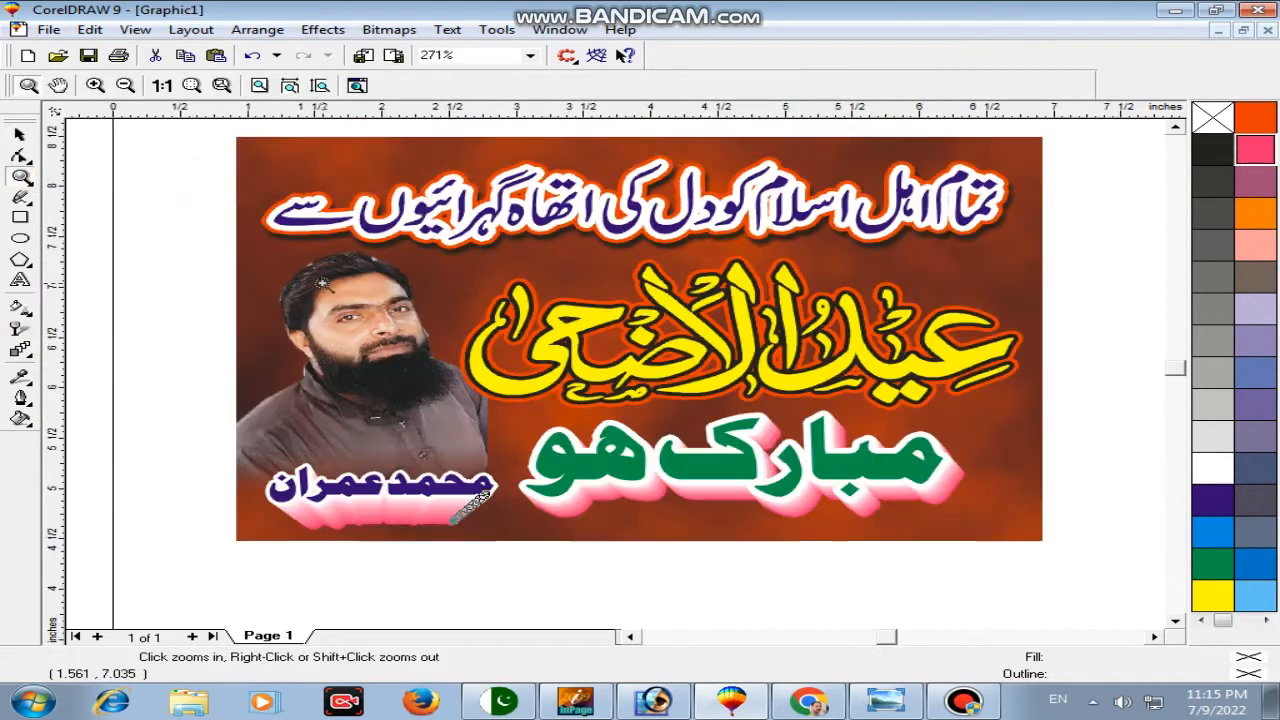
key("space")
key("space")
right_click(171, 257)
key("space")
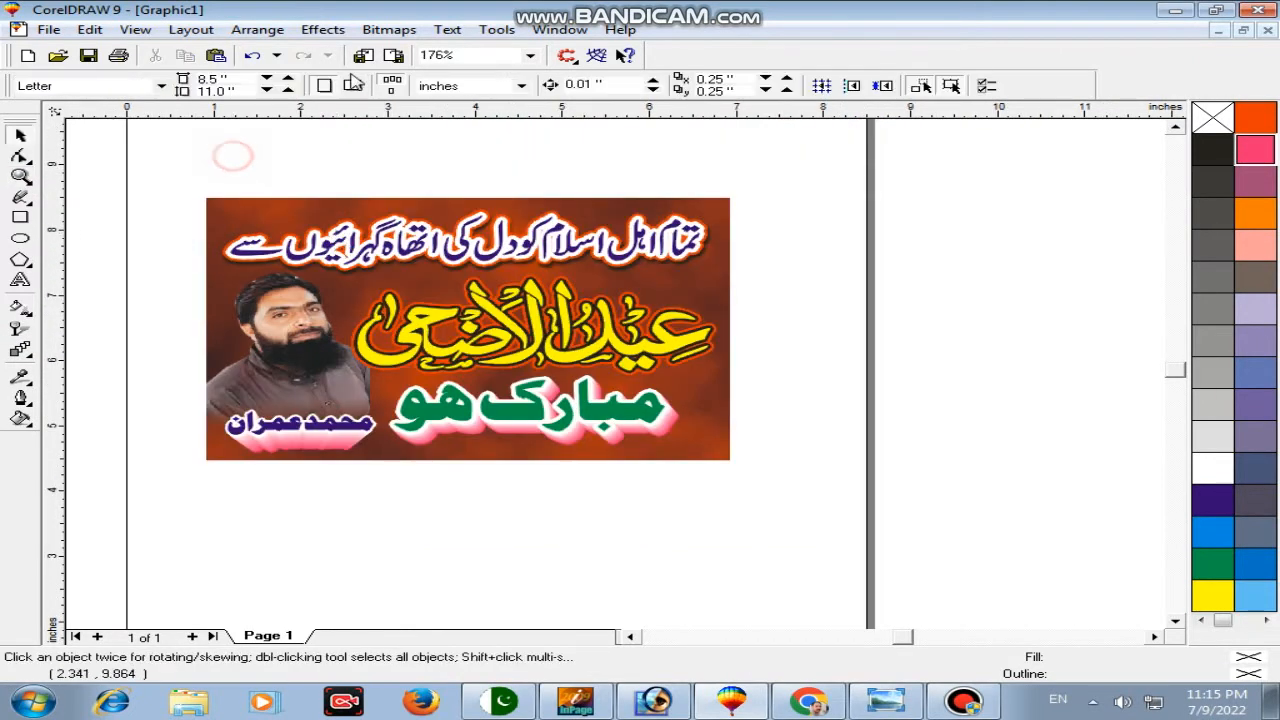
Step: Import star file 145 from the E drive's Border folder and place it below the banner
left_click(363, 55)
left_click(480, 180)
left_click(471, 323)
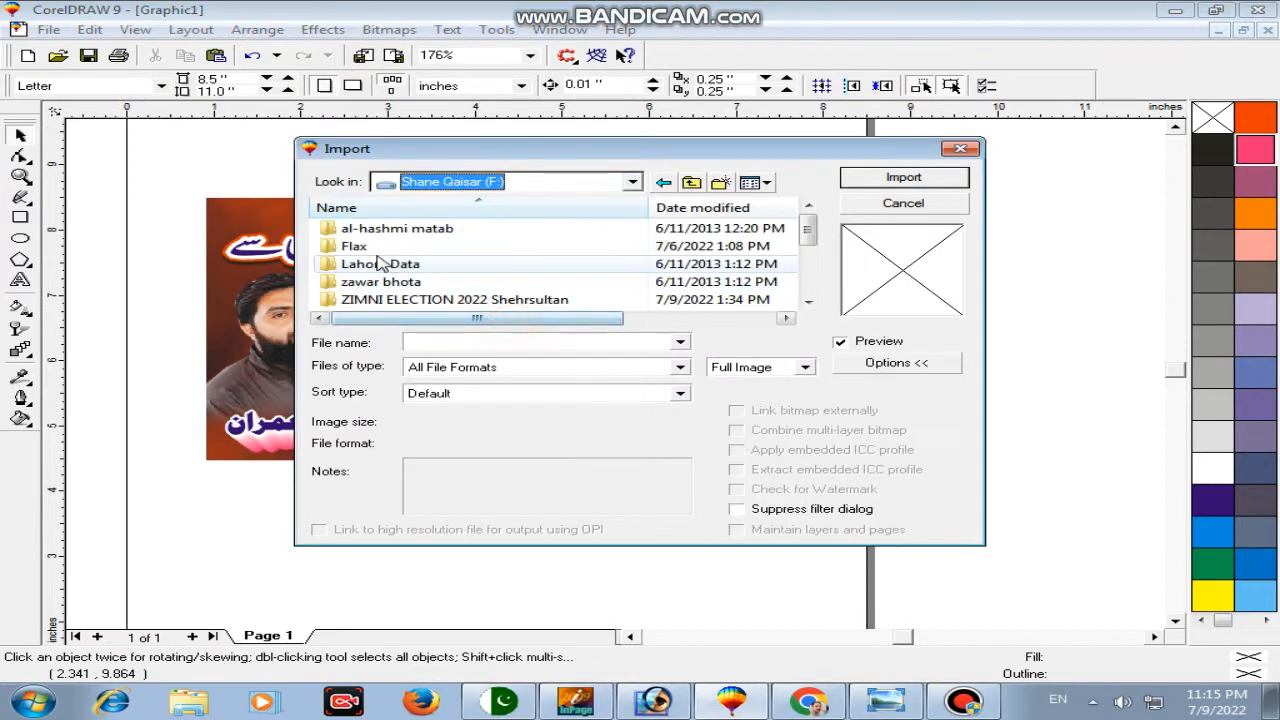
left_click(557, 182)
left_click(515, 306)
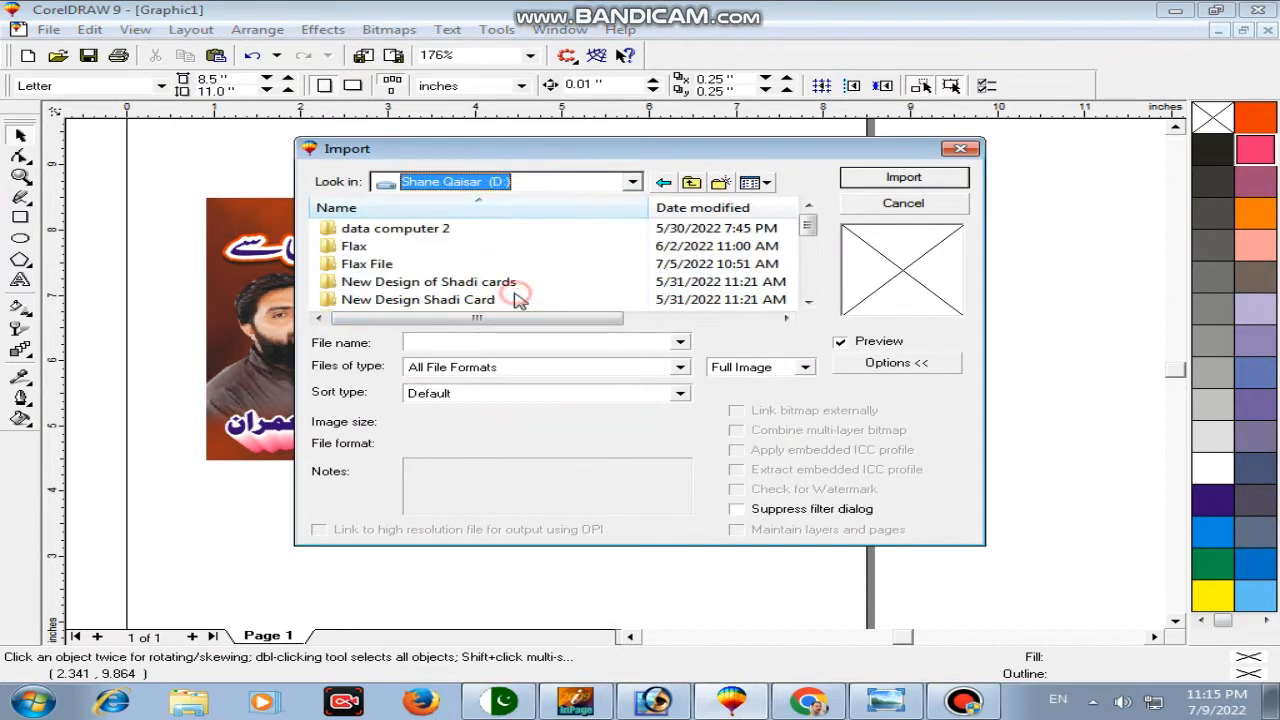
left_click(488, 186)
left_click(470, 318)
double_click(366, 229)
left_click(377, 263)
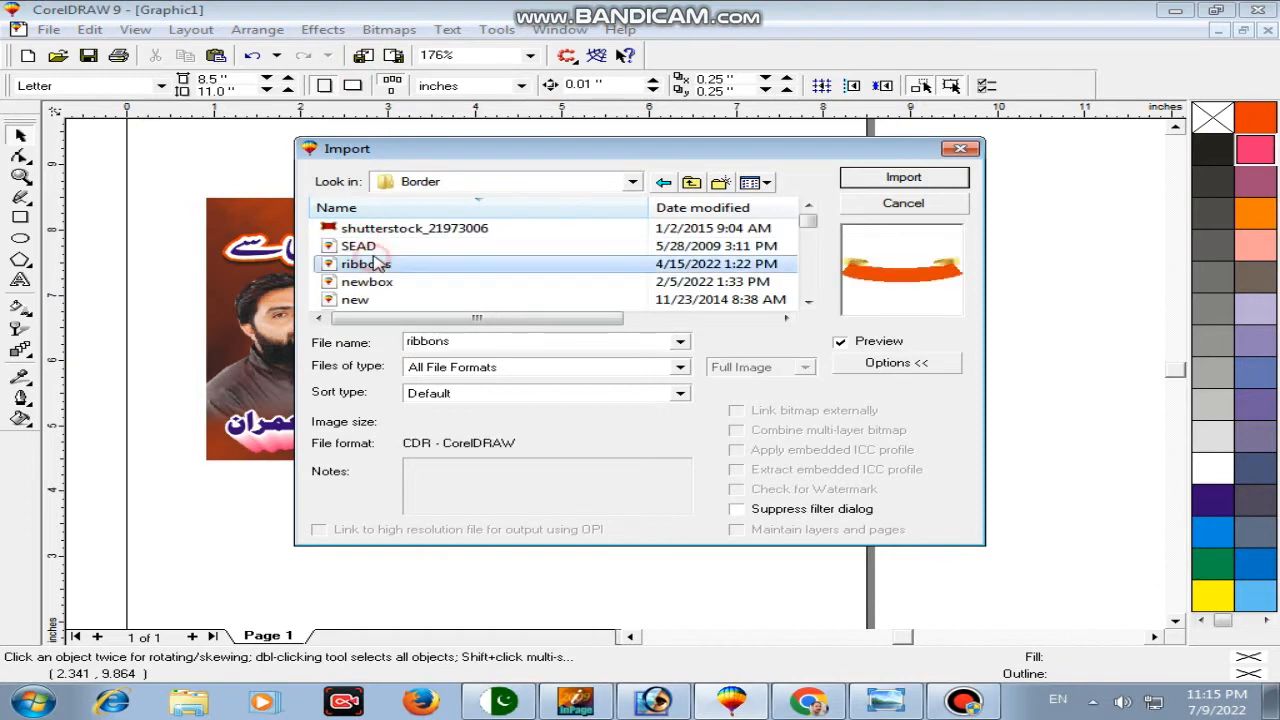
type("145")
key("Return")
left_click(511, 474)
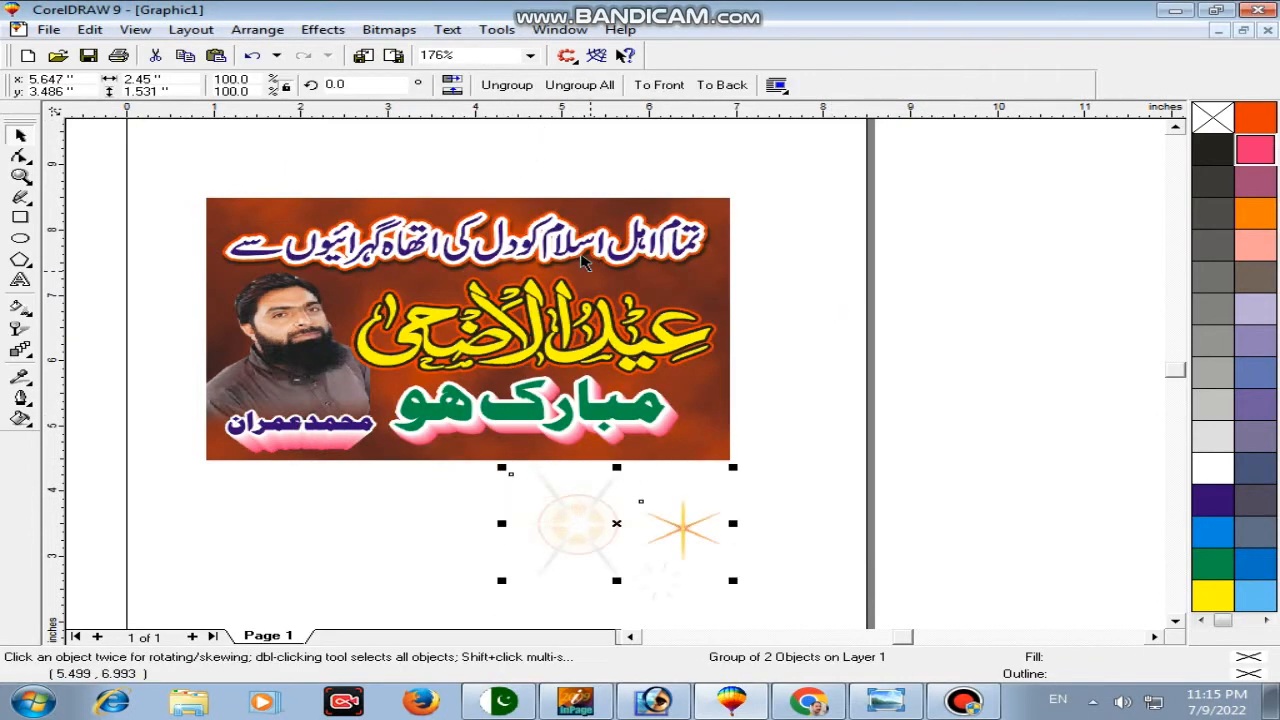
Step: Ungroup the imported stars and delete the round glow bitmap
left_click(508, 92)
left_click(880, 266)
left_click(623, 561)
key("Delete")
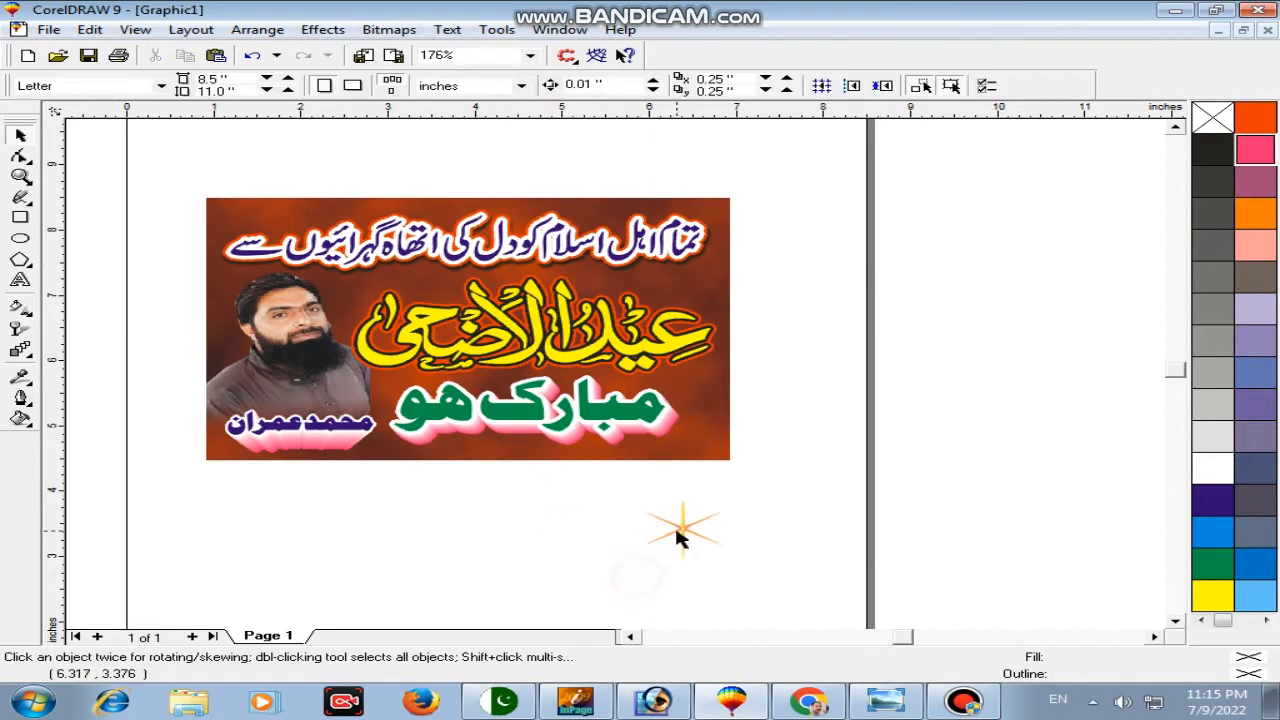
Step: Move the orange star beside the banner and attempt a PowerClip, dismissing the invalid-container warning
left_click_drag(680, 525, 825, 329)
left_click(323, 29)
left_click(625, 170)
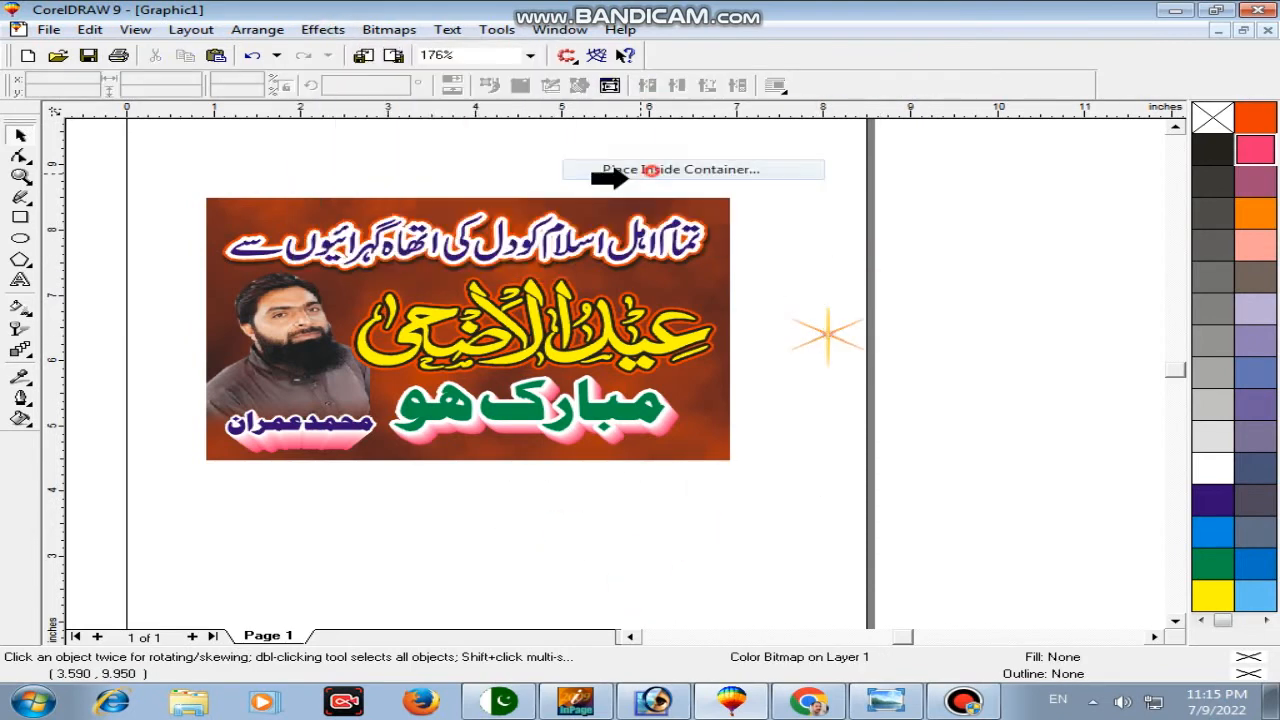
left_click(735, 410)
left_click(735, 405)
Step: Draw a rectangle and size it to 6 x 4 inches
left_click(20, 217)
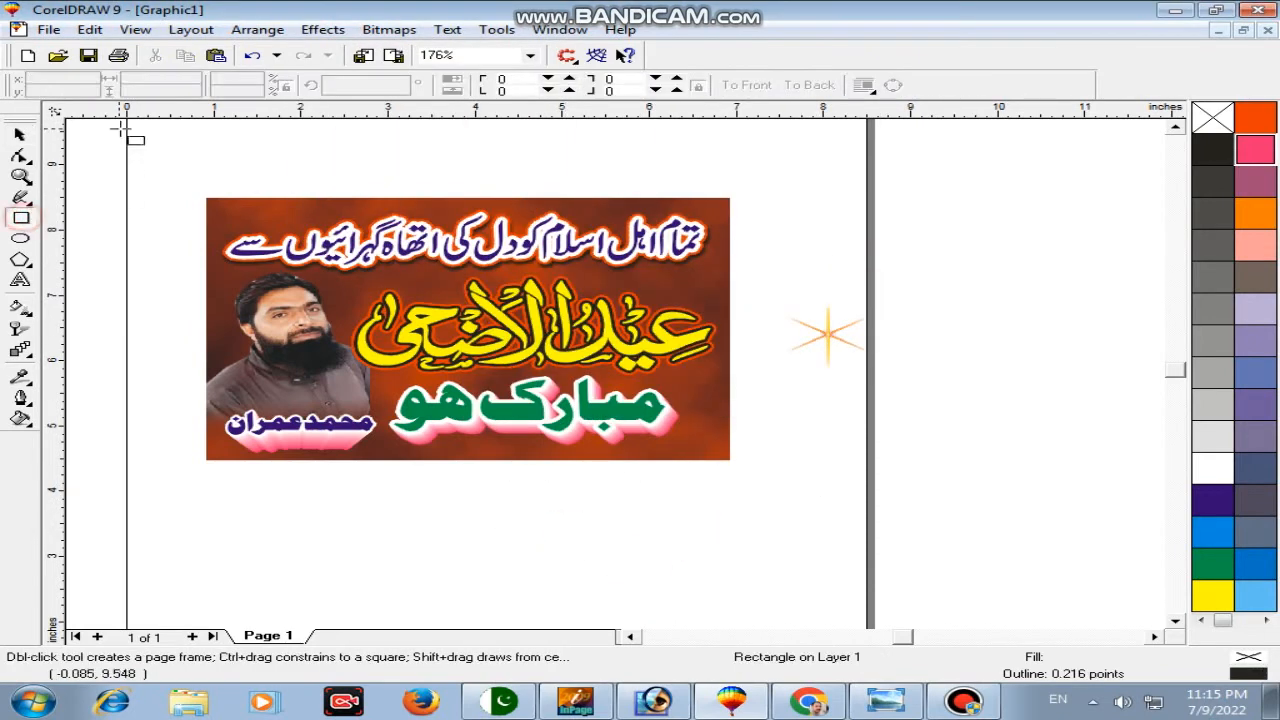
left_click_drag(125, 127, 273, 212)
left_click_drag(193, 83, 62, 91)
type("6.0 \"")
key("Tab")
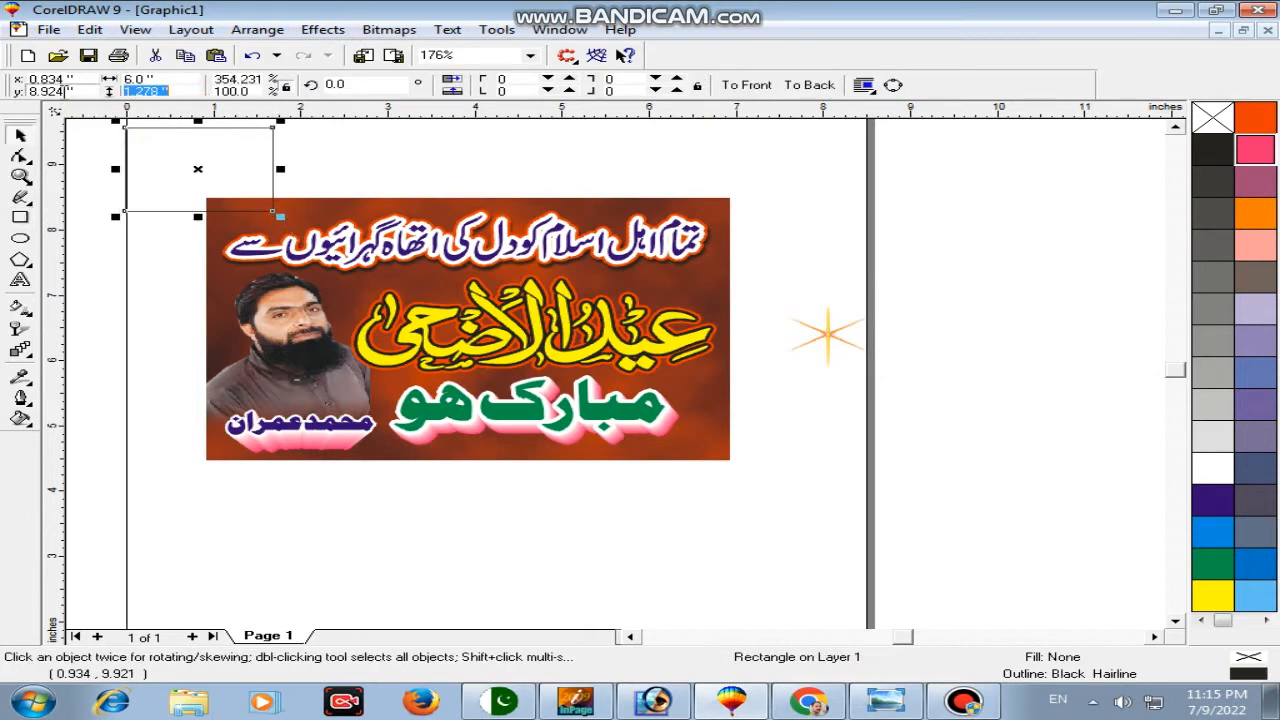
type("4")
key("Return")
Step: Centre the rectangle and the cloudy background image on each other horizontally and vertically
left_click(682, 204, "shift")
key("c")
key("e")
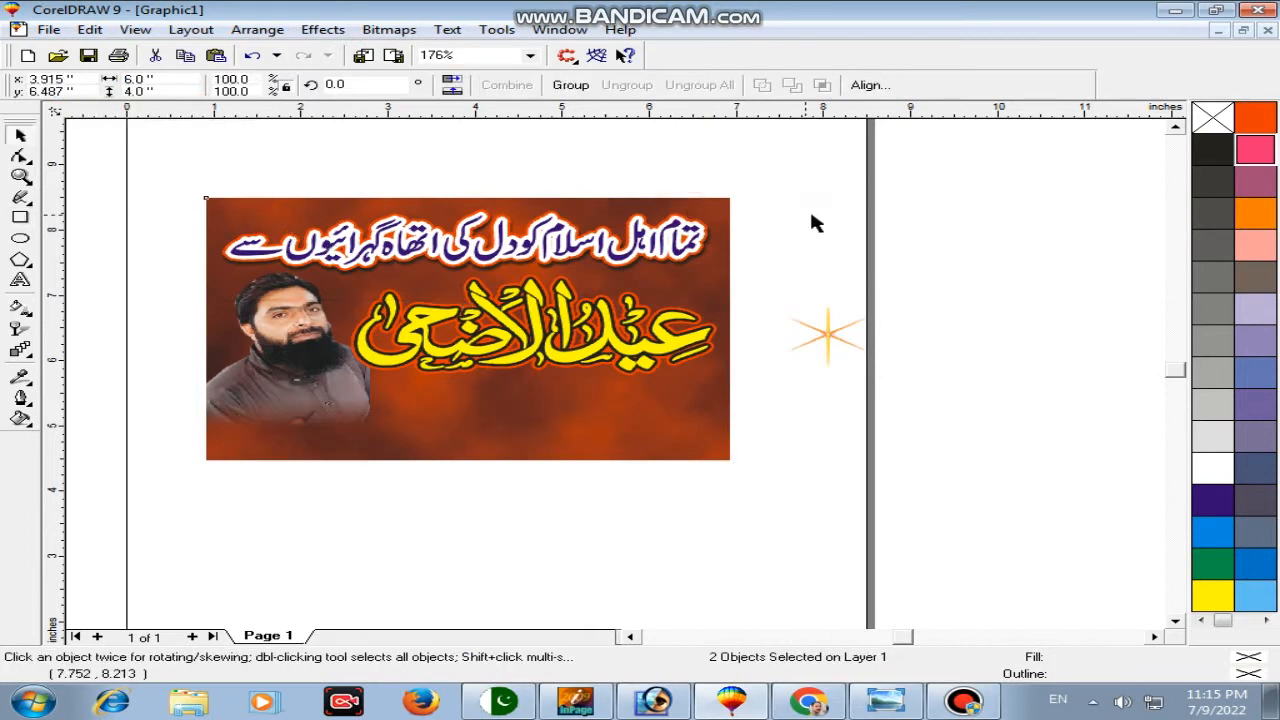
left_click(810, 212)
left_click(720, 207)
left_click(718, 214)
Step: PowerClip the cloudy background into the 6 x 4 rectangle and send it to back
left_click(323, 29)
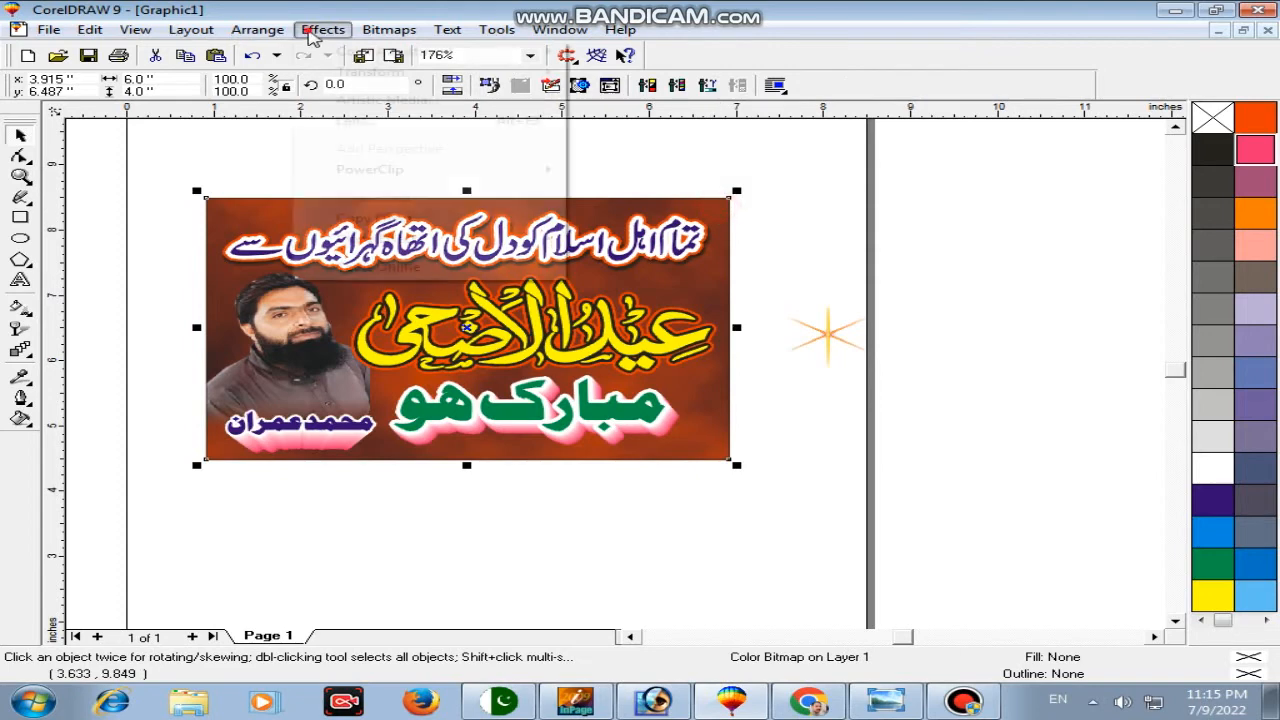
left_click(617, 169)
left_click(545, 207)
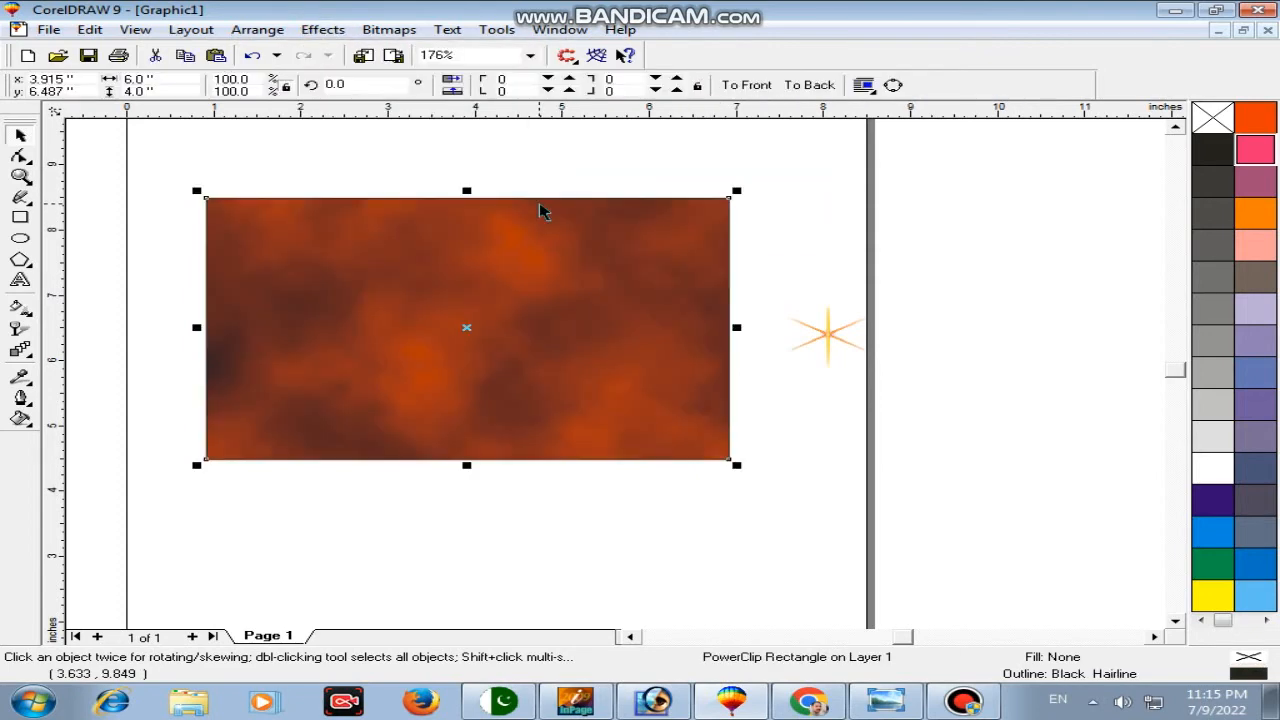
right_click(540, 206)
left_click(671, 487)
left_click(930, 502)
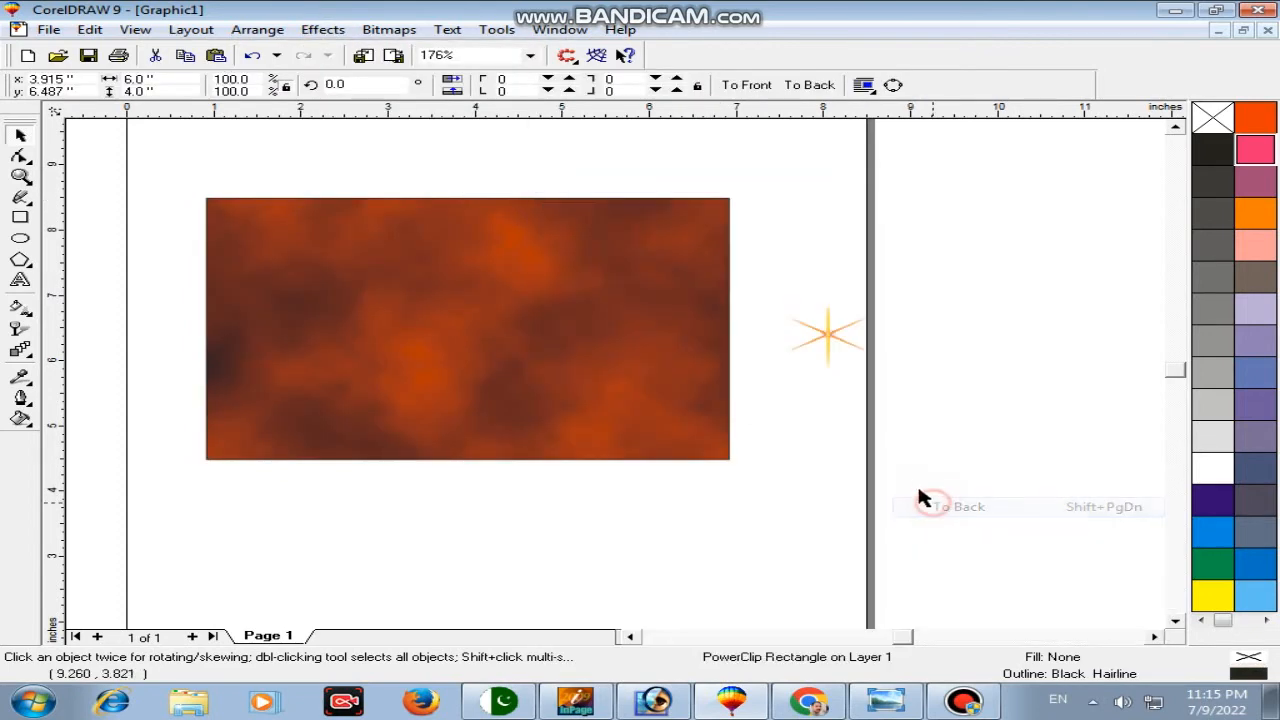
Step: PowerClip the orange star into the background frame and open its contents for editing
left_click(844, 338)
left_click(321, 30)
mouse_move(377, 169)
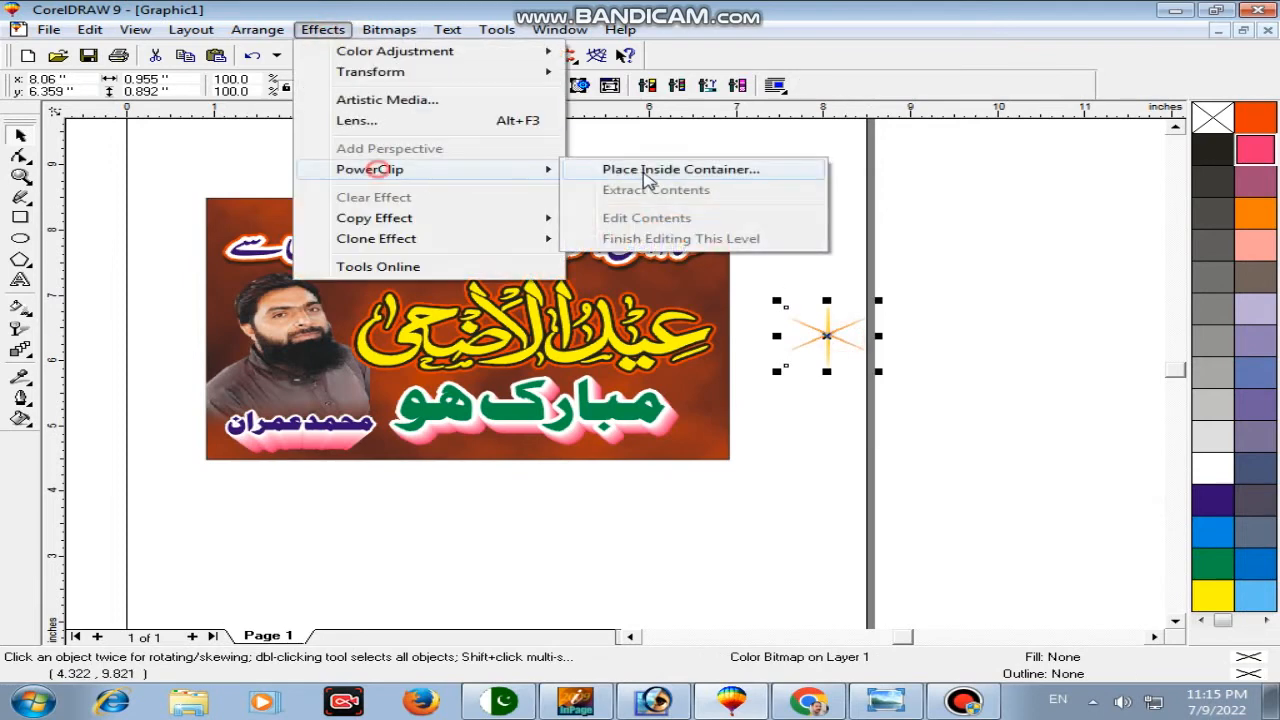
left_click(655, 169)
left_click(592, 212)
right_click(592, 213)
left_click(634, 240)
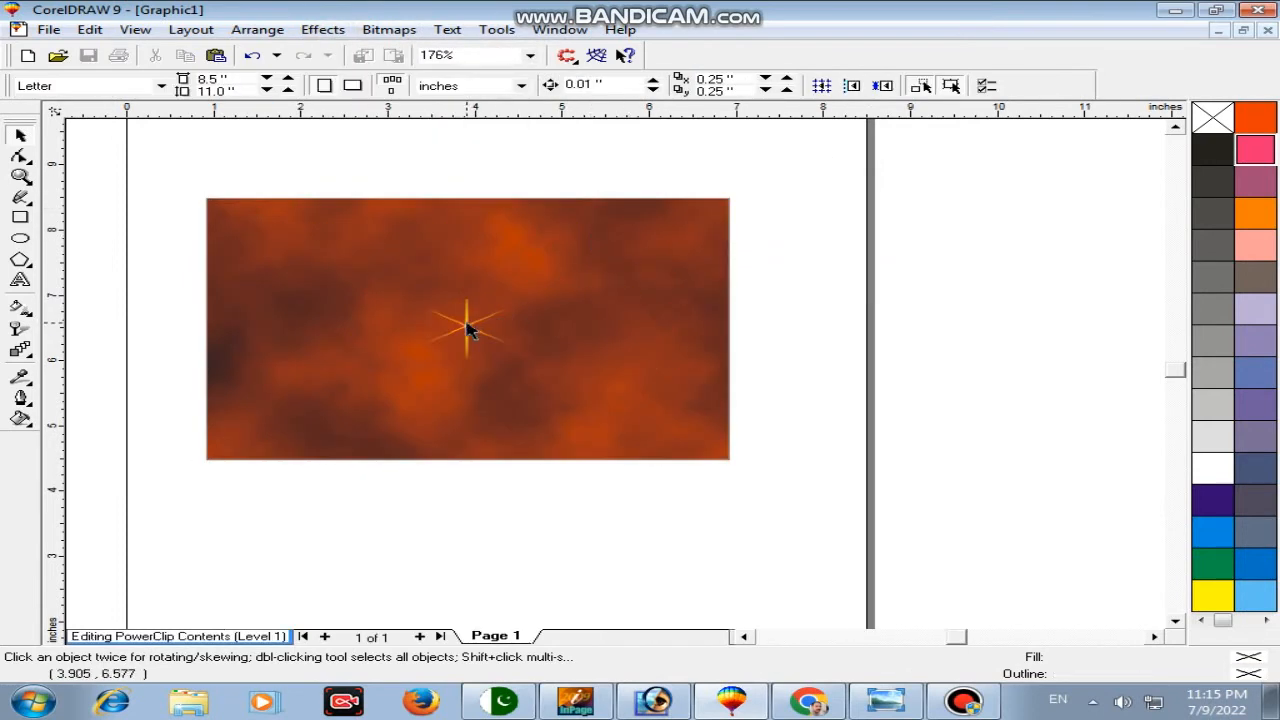
Step: Repeat the star leftward into a nine-star row across the top and group it
left_click_drag(463, 322, 616, 228)
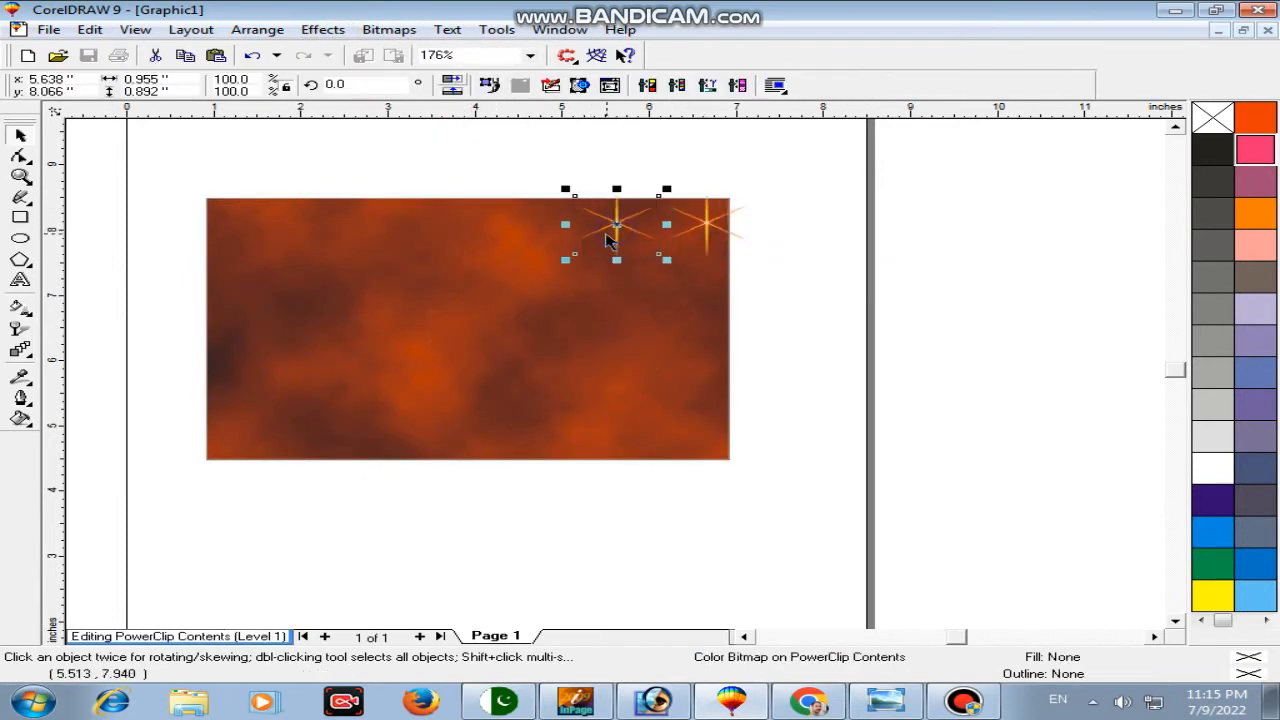
key("ctrl+r")
key("ctrl+r")
key("ctrl+r")
key("ctrl+r")
key("ctrl+r")
key("ctrl+r")
left_click_drag(911, 157, 70, 545)
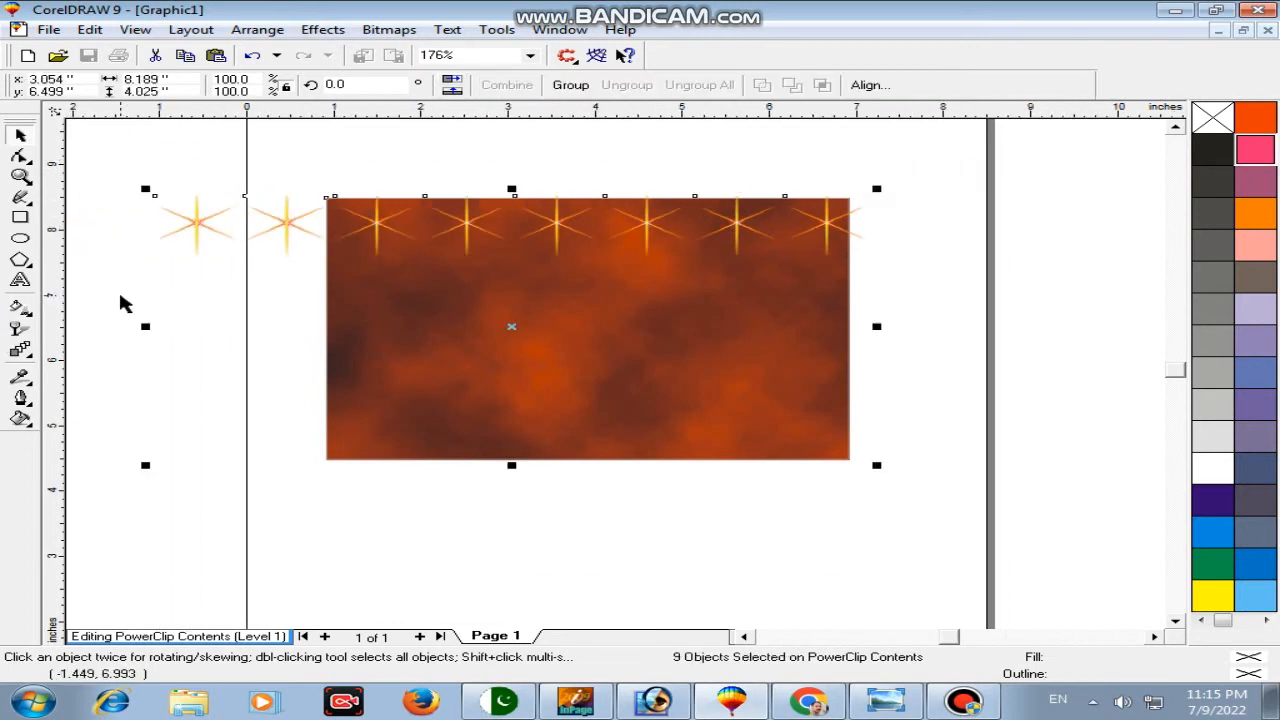
left_click_drag(940, 178, 398, 267)
left_click(487, 157)
left_click_drag(418, 222, 360, 229)
left_click_drag(240, 148, 932, 314)
key("ctrl+g")
Step: Copy the star row repeatedly down the background and group all the rows
left_click(784, 226, "ctrl")
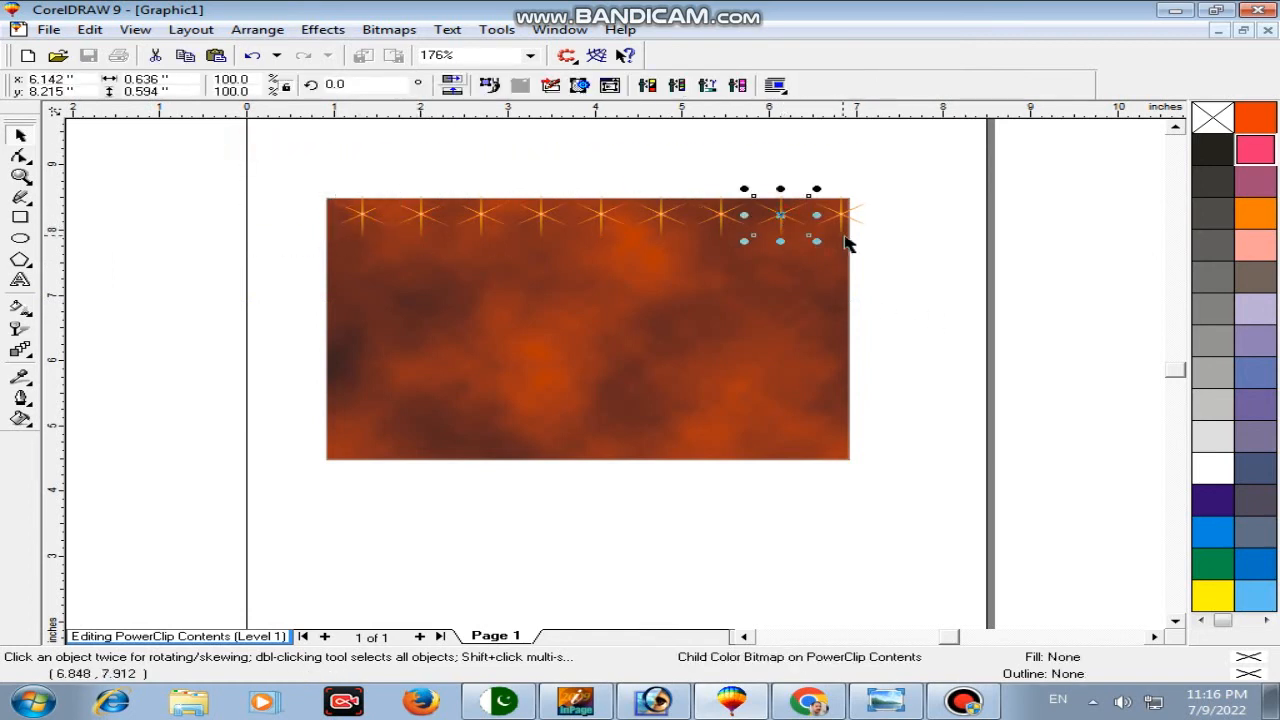
left_click(849, 219)
left_click_drag(838, 230, 829, 277)
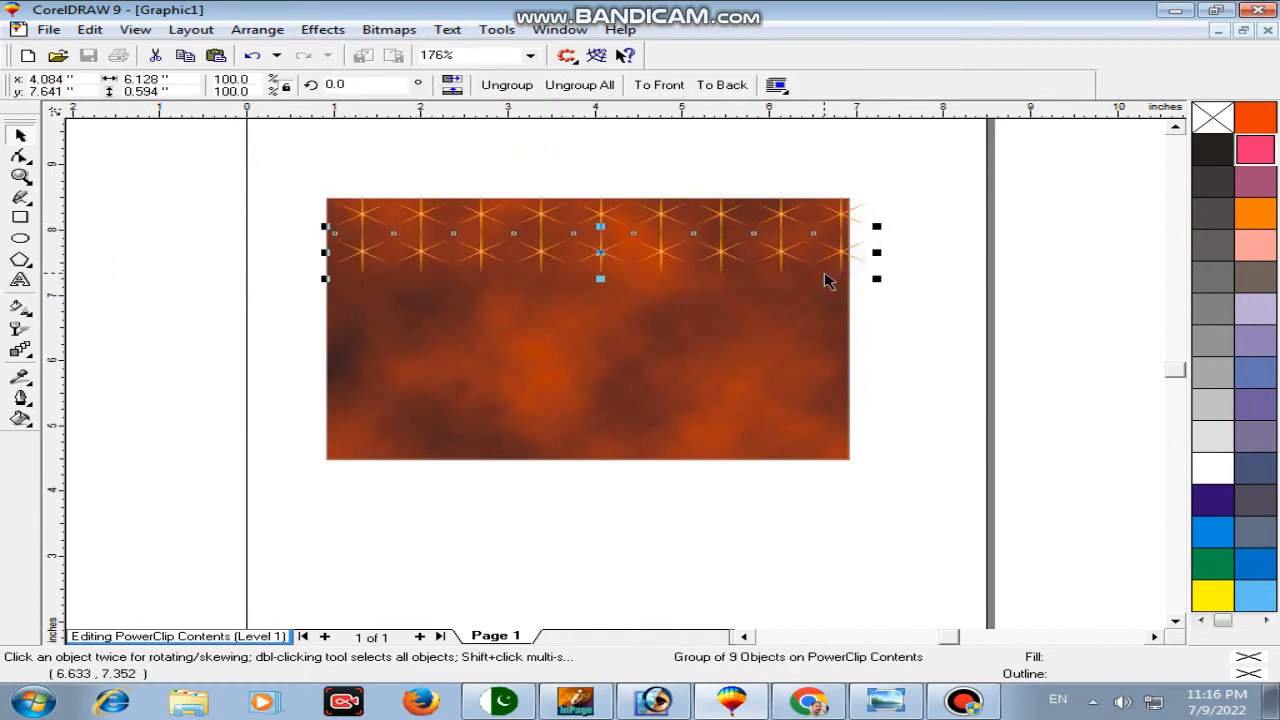
key("ctrl+r")
key("ctrl+r")
key("ctrl+r")
key("ctrl+r")
key("ctrl+r")
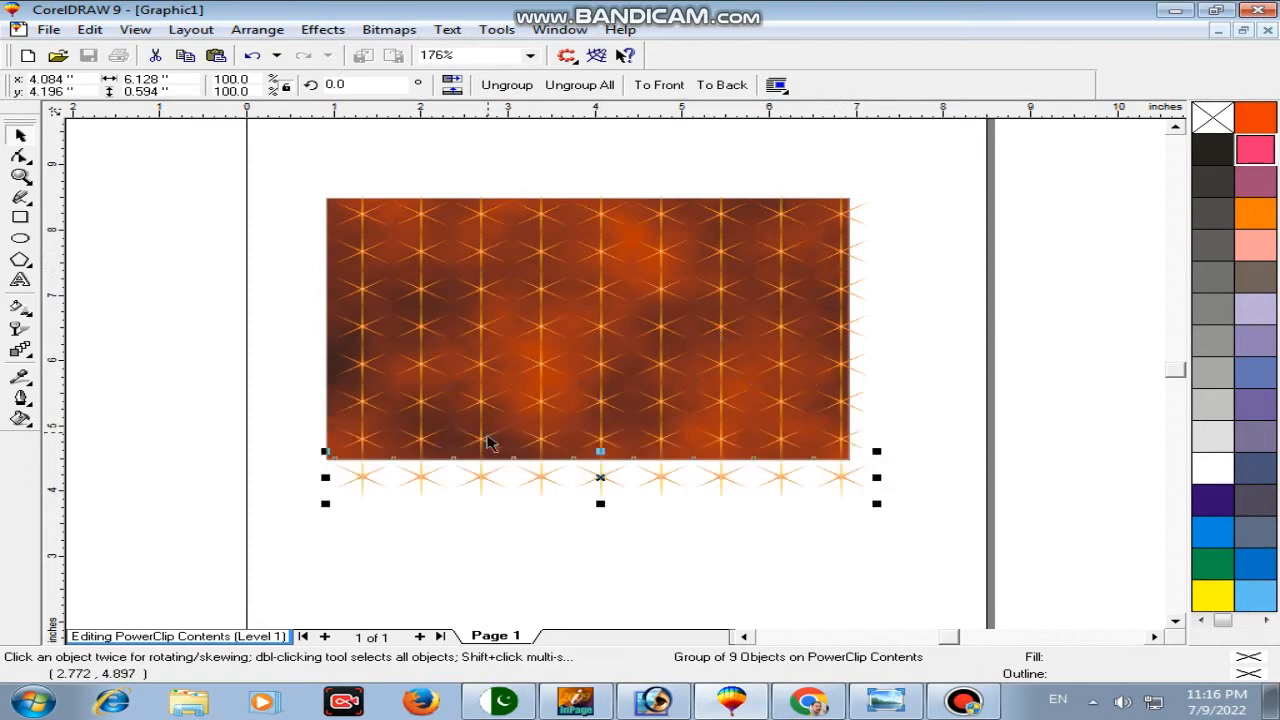
left_click(478, 425, "shift")
left_click(482, 395, "shift")
left_click(486, 366, "shift")
left_click(488, 308, "shift")
left_click(488, 282, "shift")
left_click(489, 258, "shift")
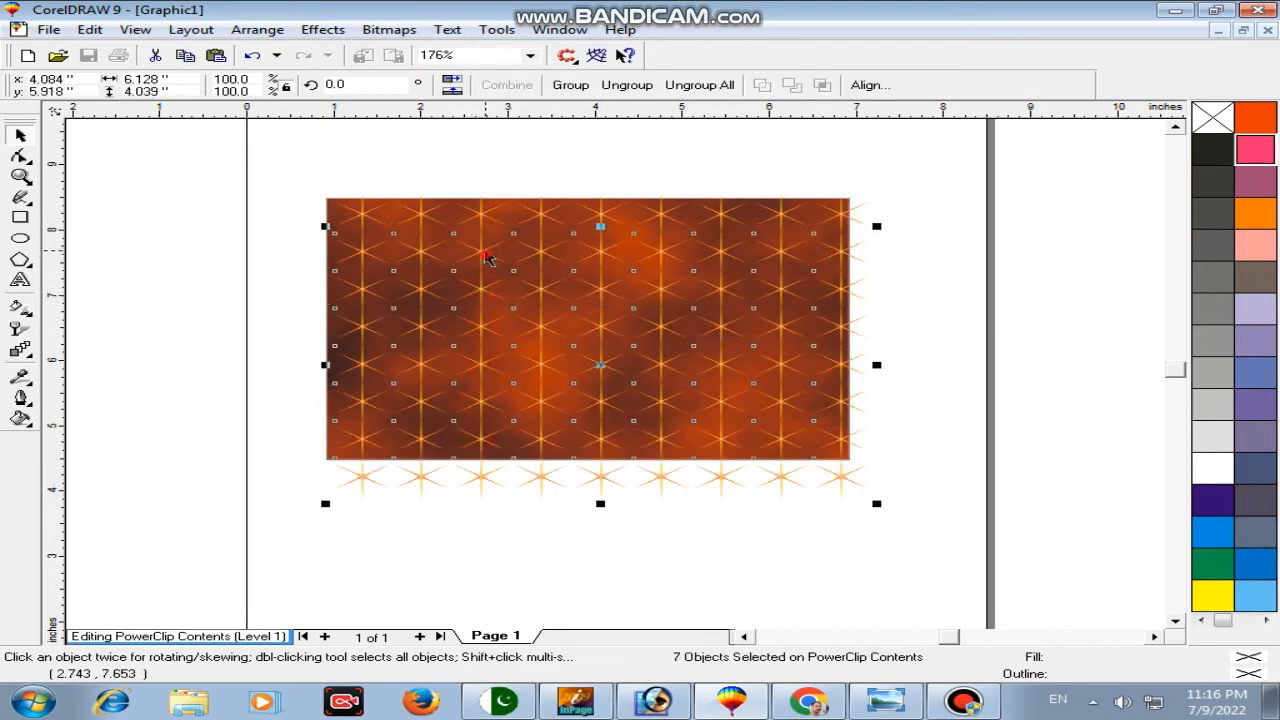
left_click(485, 226, "shift")
key("ctrl+g")
Step: Stretch the star grid to cover the background and finish editing the PowerClip contents
left_click_drag(546, 337, 540, 330)
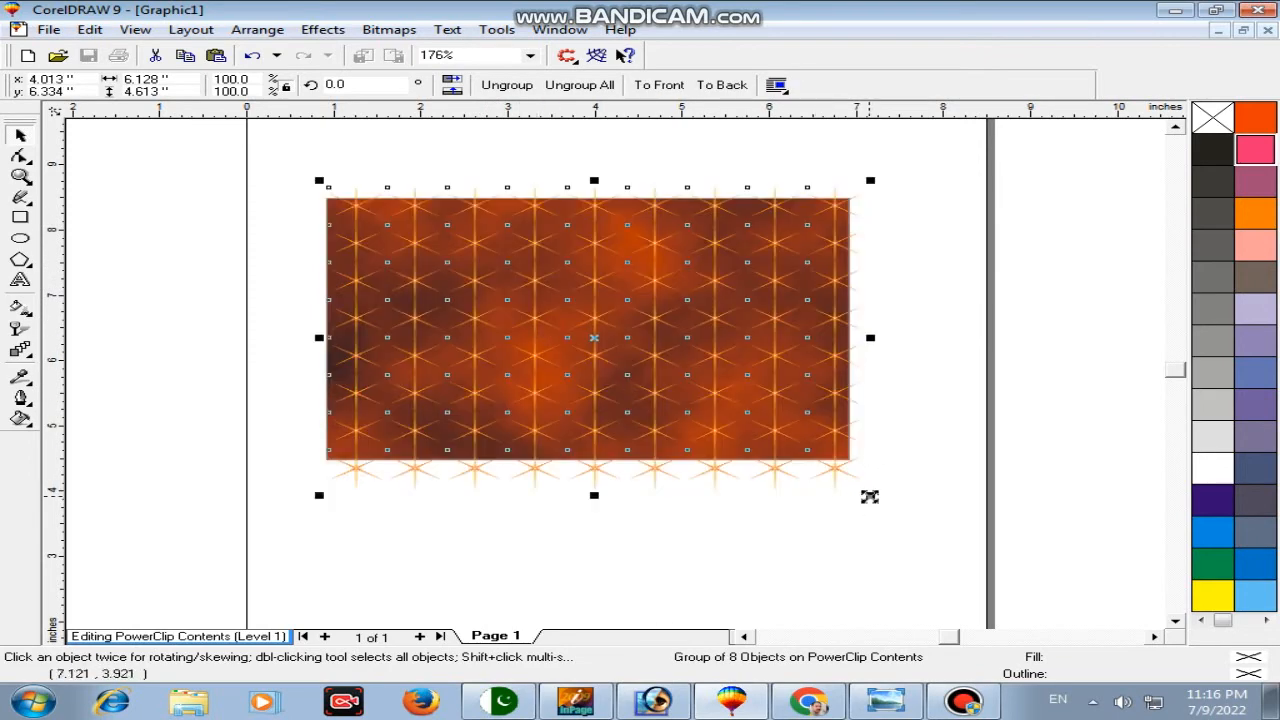
left_click_drag(871, 494, 875, 497)
right_click(682, 334)
left_click(706, 282)
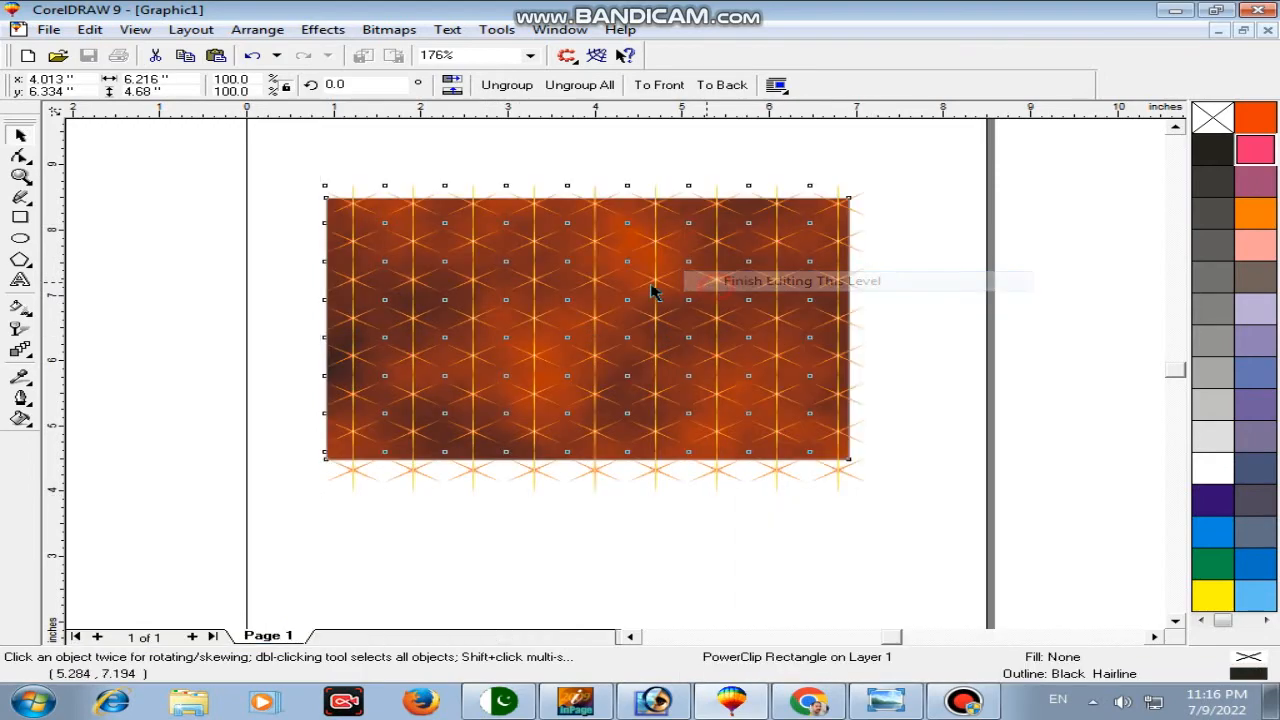
Step: Zoom in on the banner and marquee-select the whole design
left_click(20, 176)
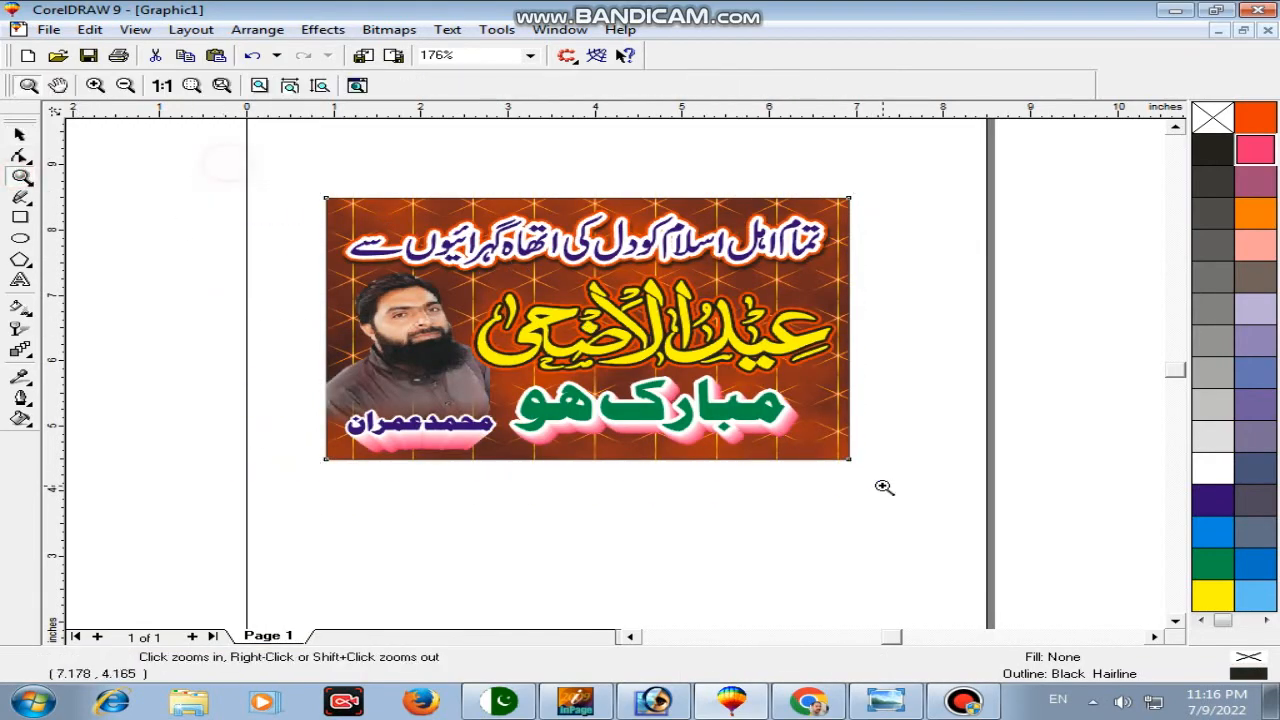
left_click(851, 366)
key("space")
left_click_drag(1085, 148, 145, 595)
Step: Marquee-zoom to frame the banner closely, then deselect the banner group
key("F2")
left_click_drag(220, 155, 1080, 592)
key("space")
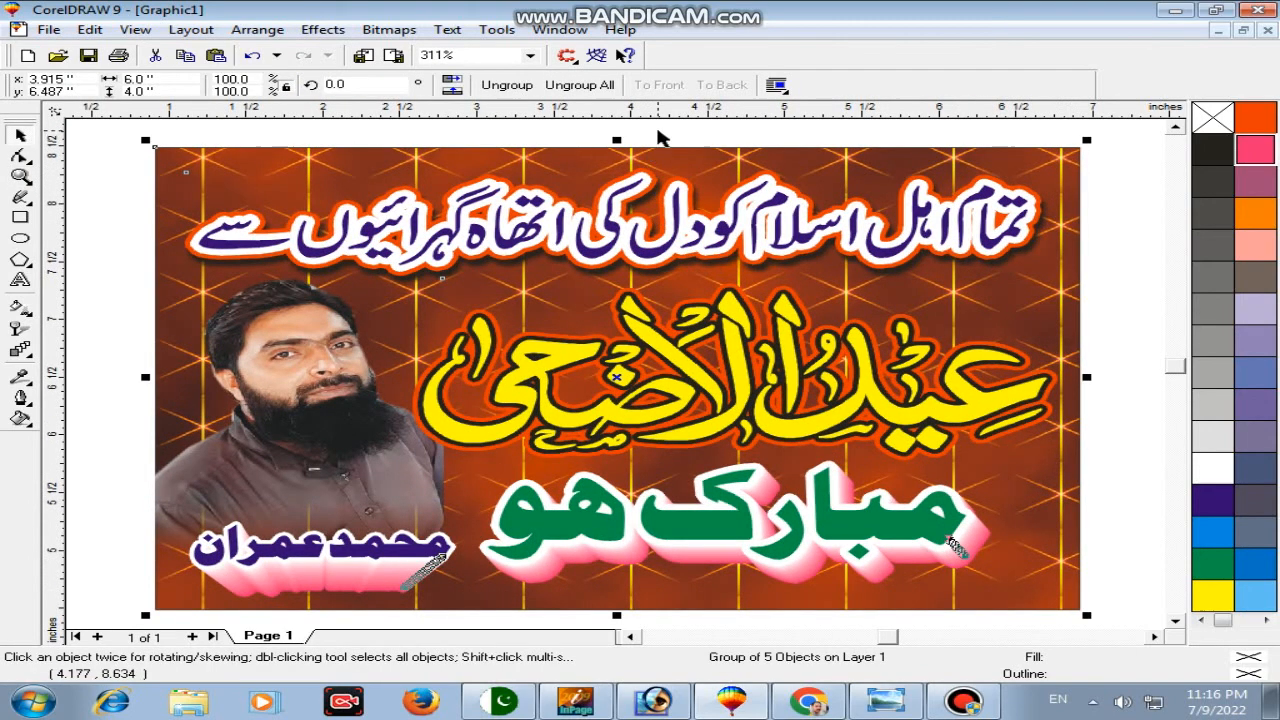
left_click(658, 137)
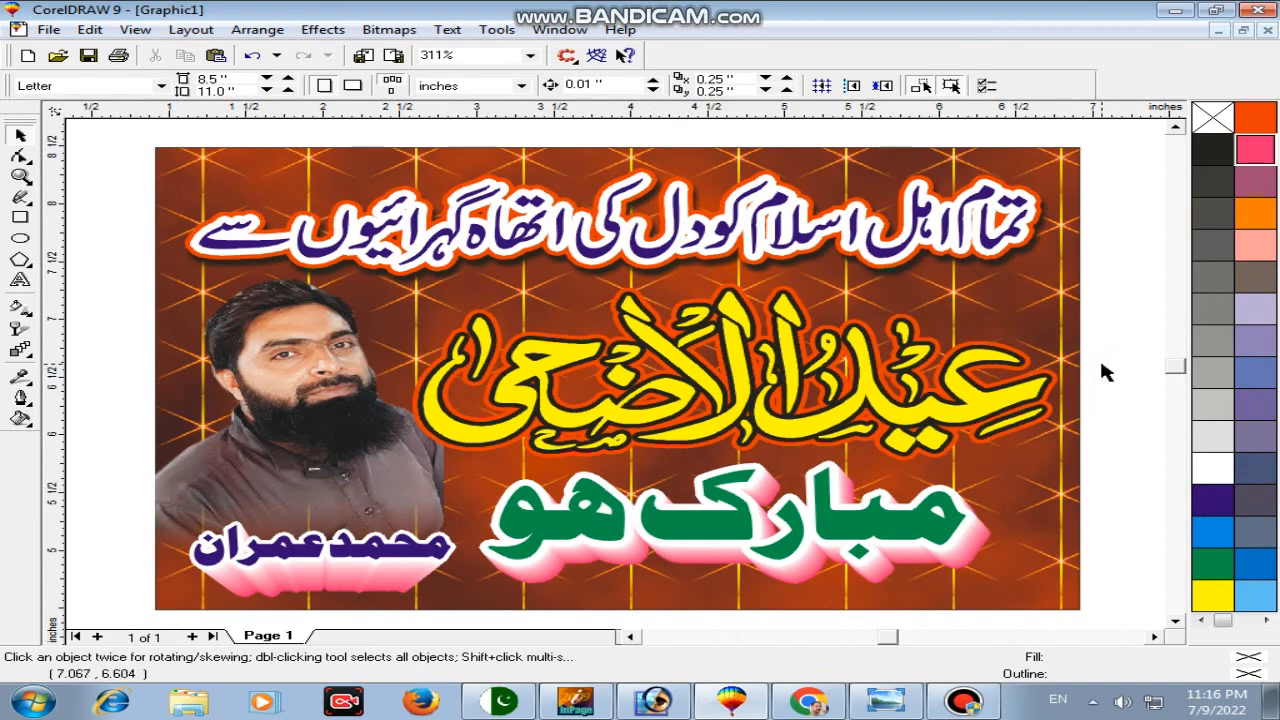